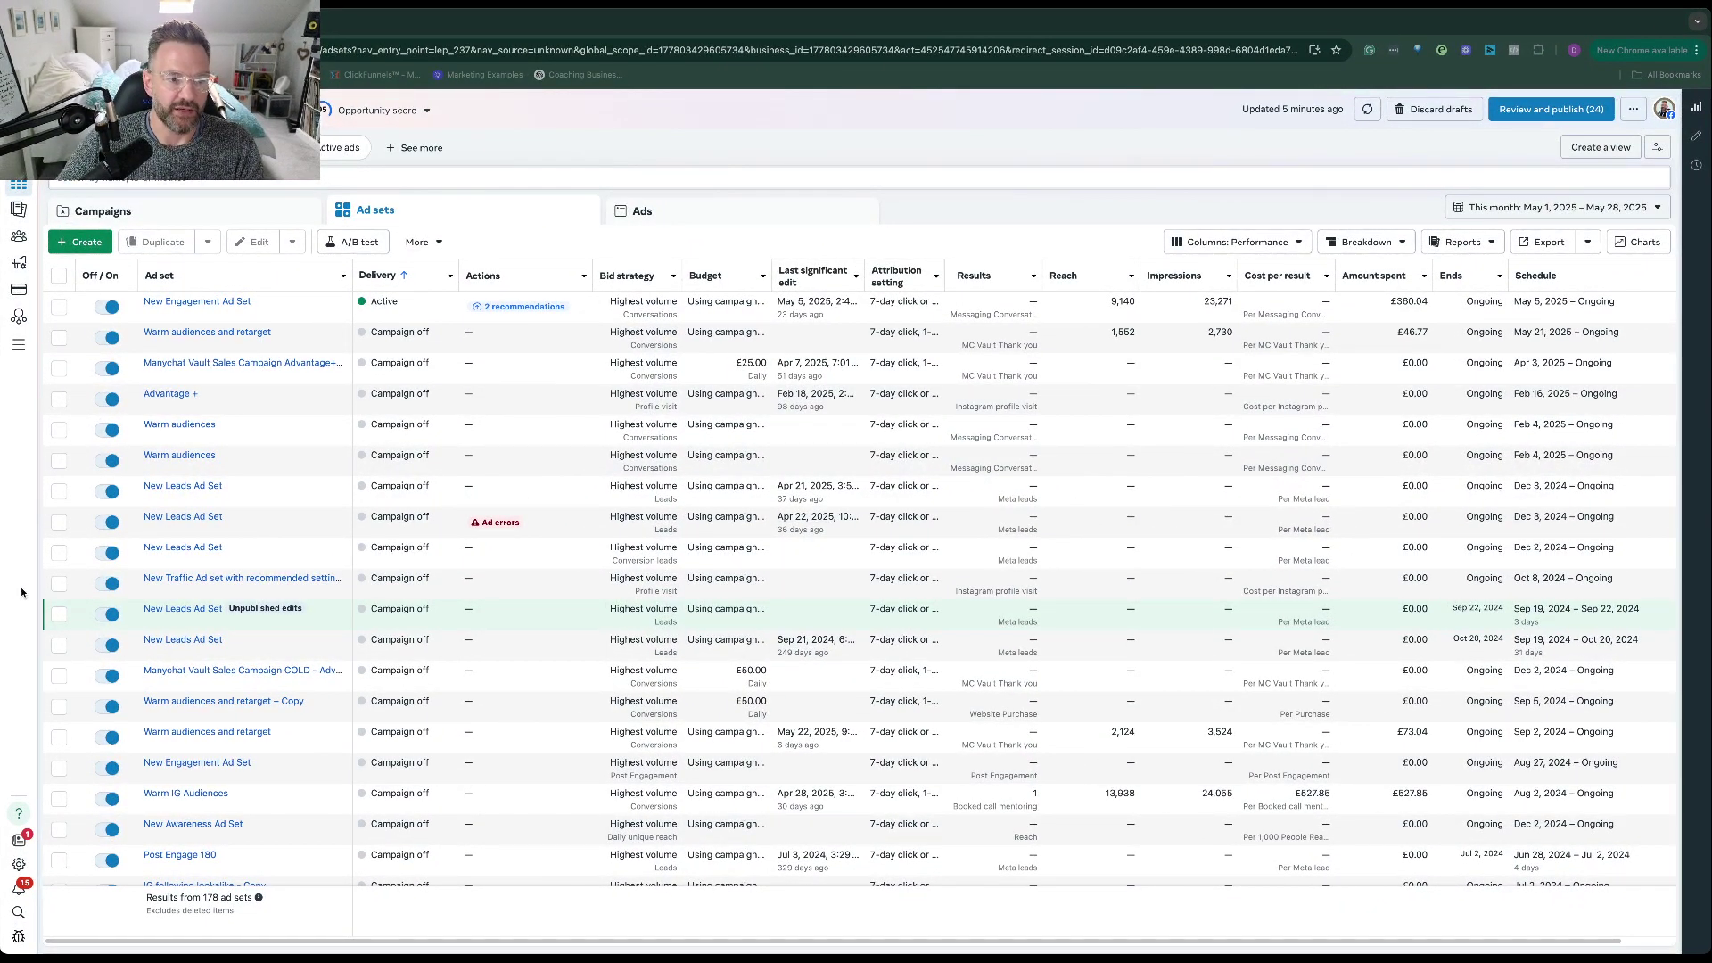
- Create a new auction campaign with the Traffic objective, using the manual traffic campaign setup
click(87, 243)
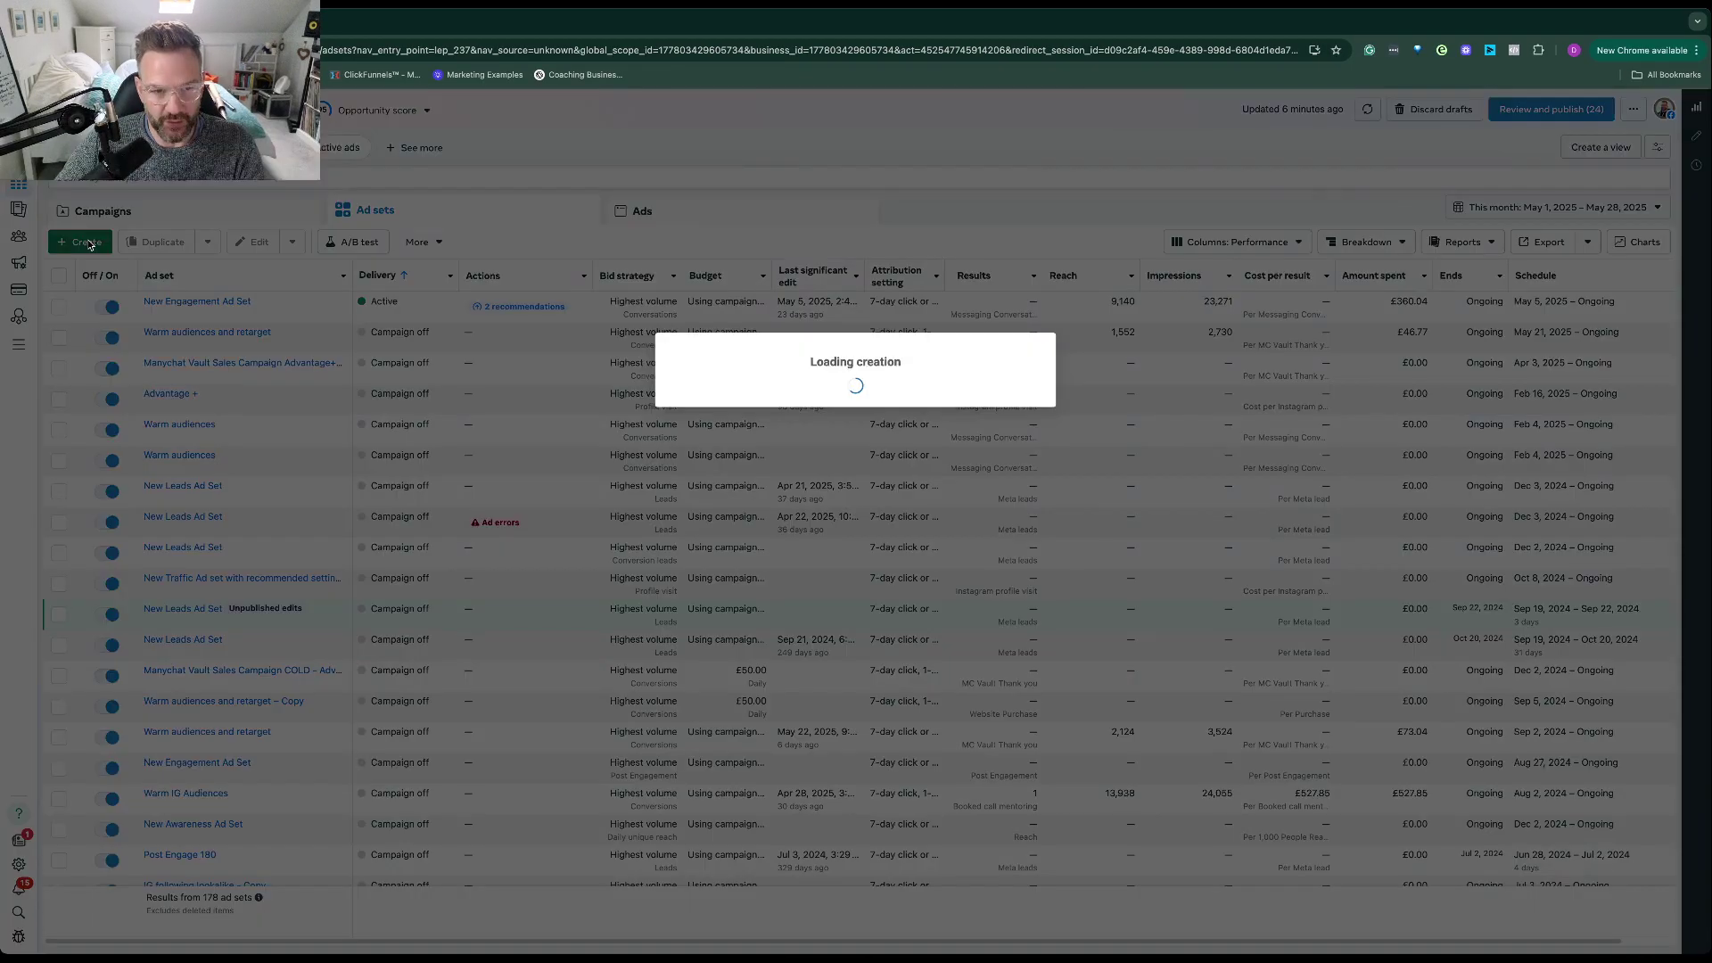
click(673, 382)
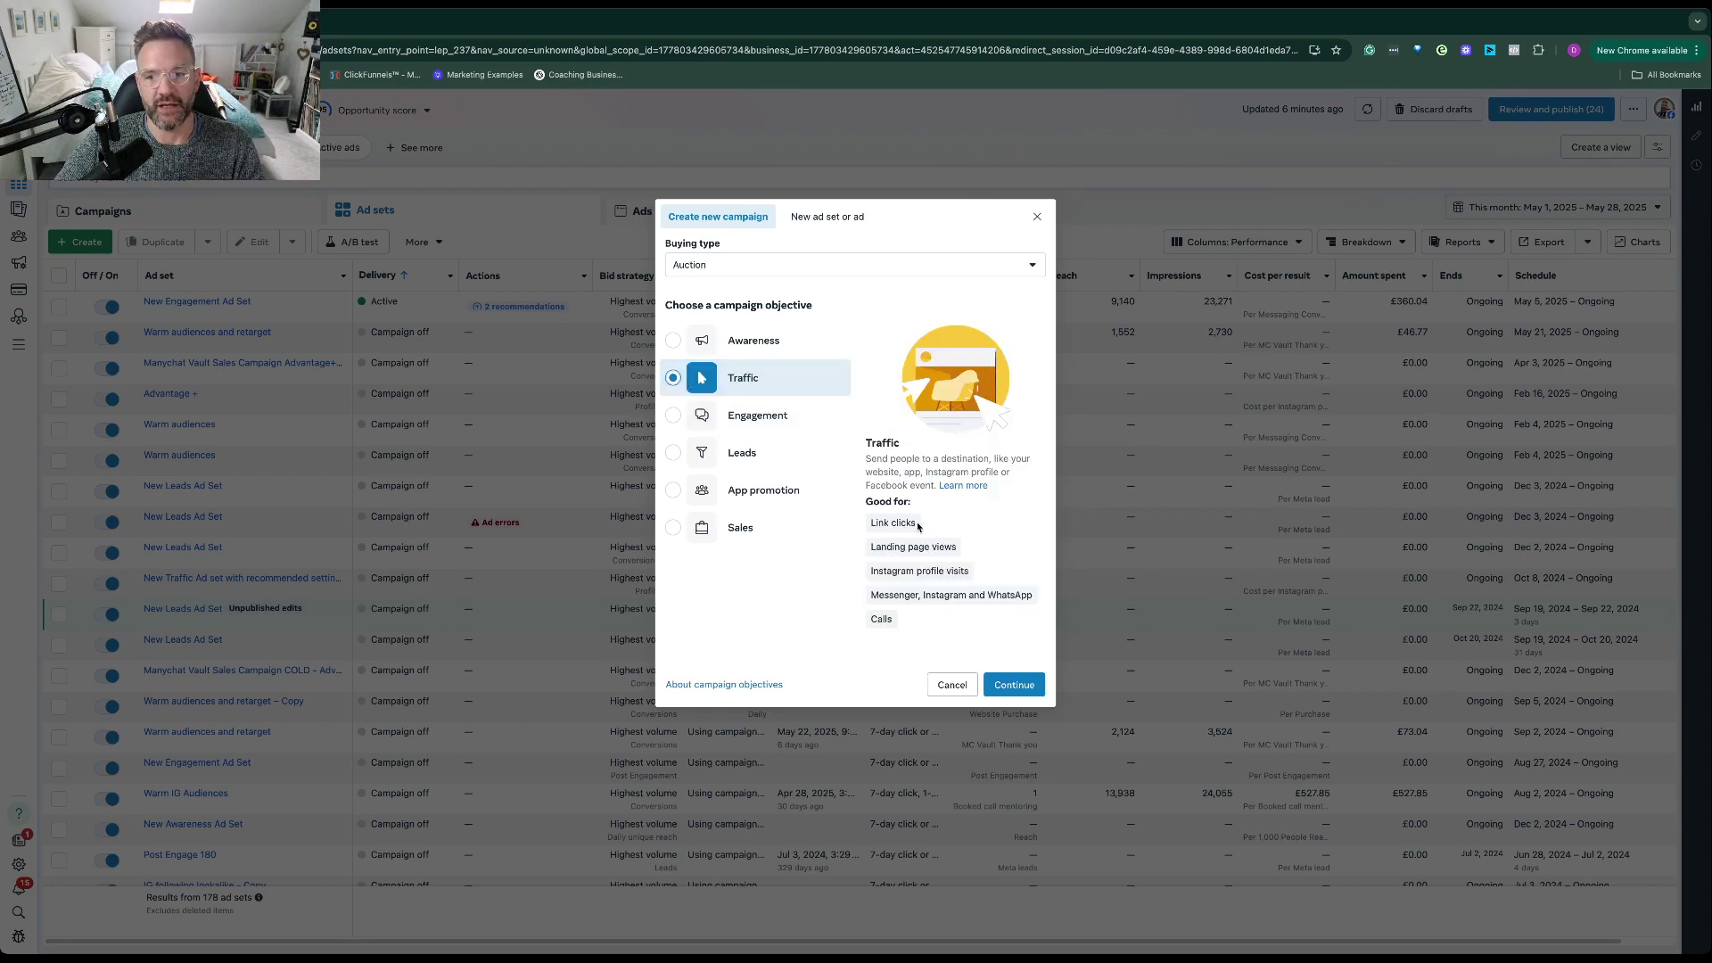
mouse_move(943, 570)
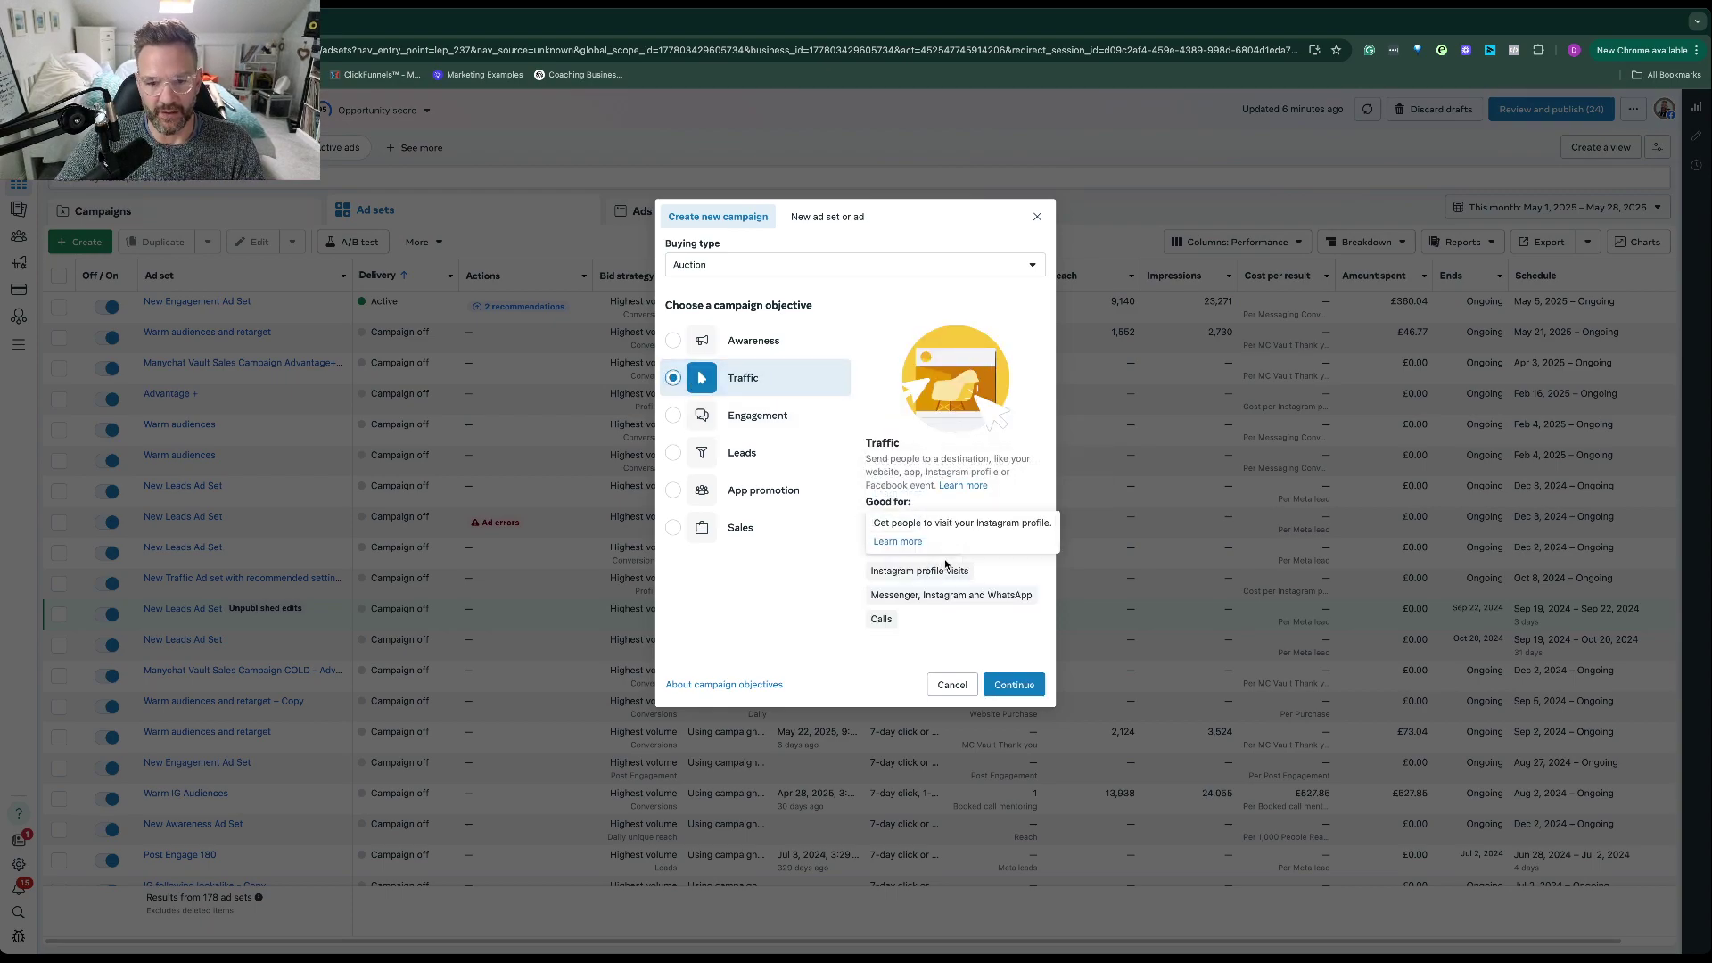
click(1012, 685)
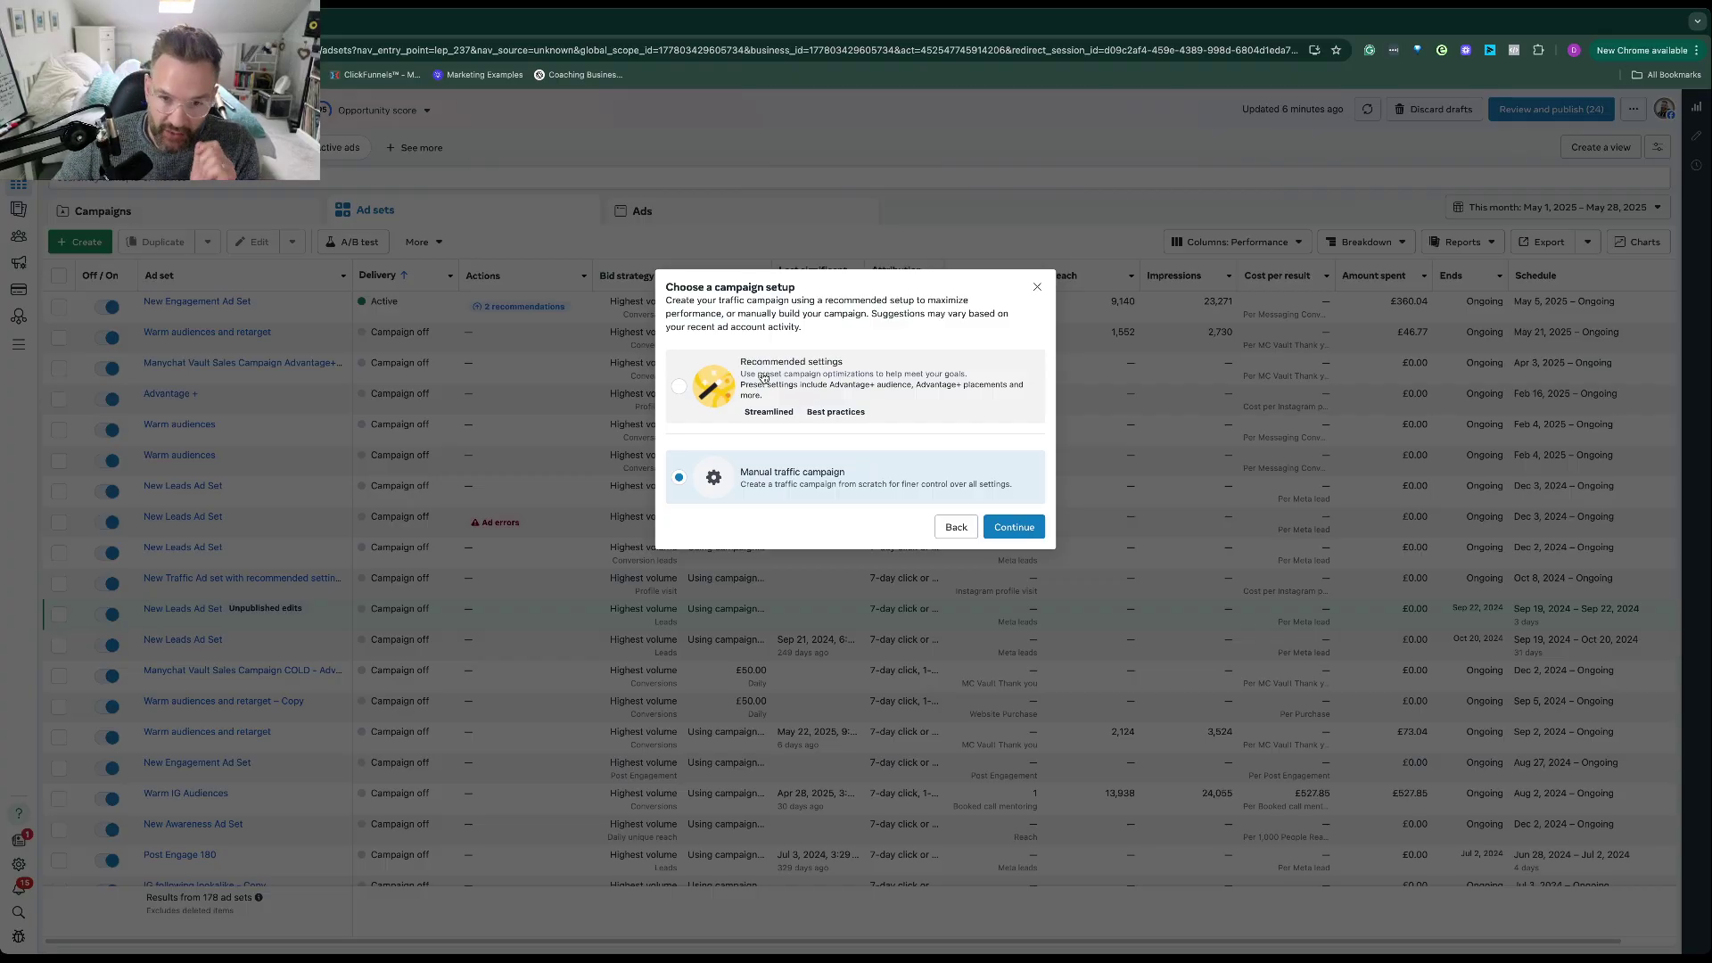
click(1012, 528)
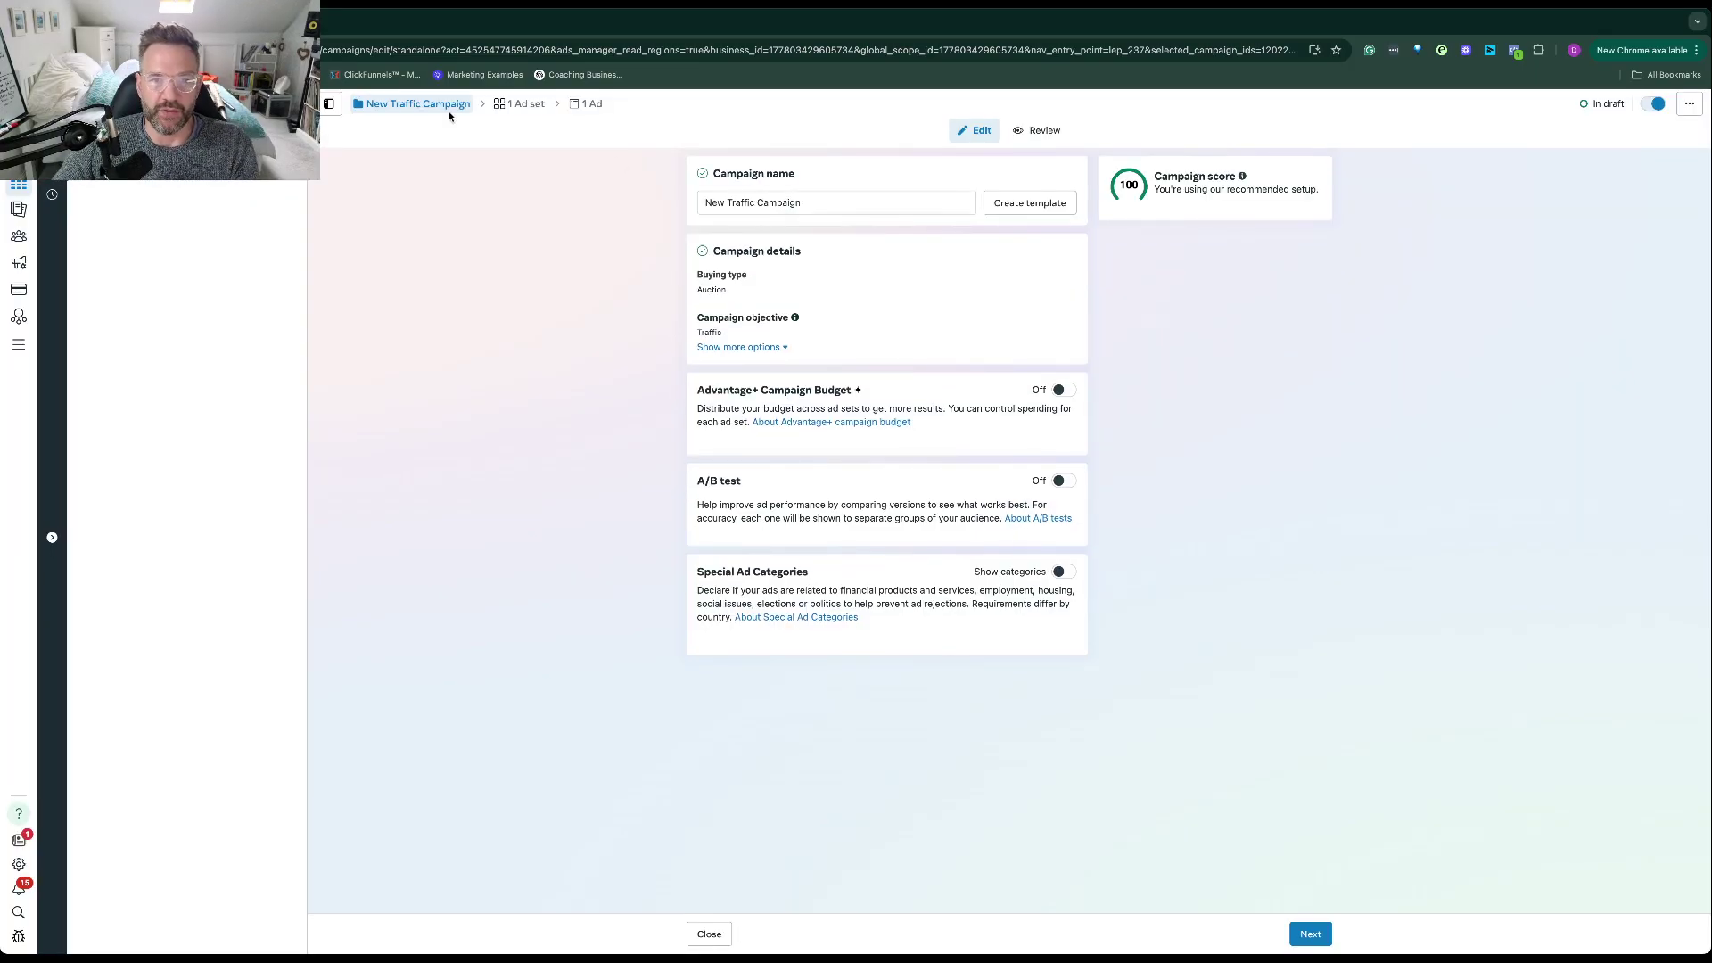
- Rename the campaign as Follower Campaign May 25
triple_click(833, 203)
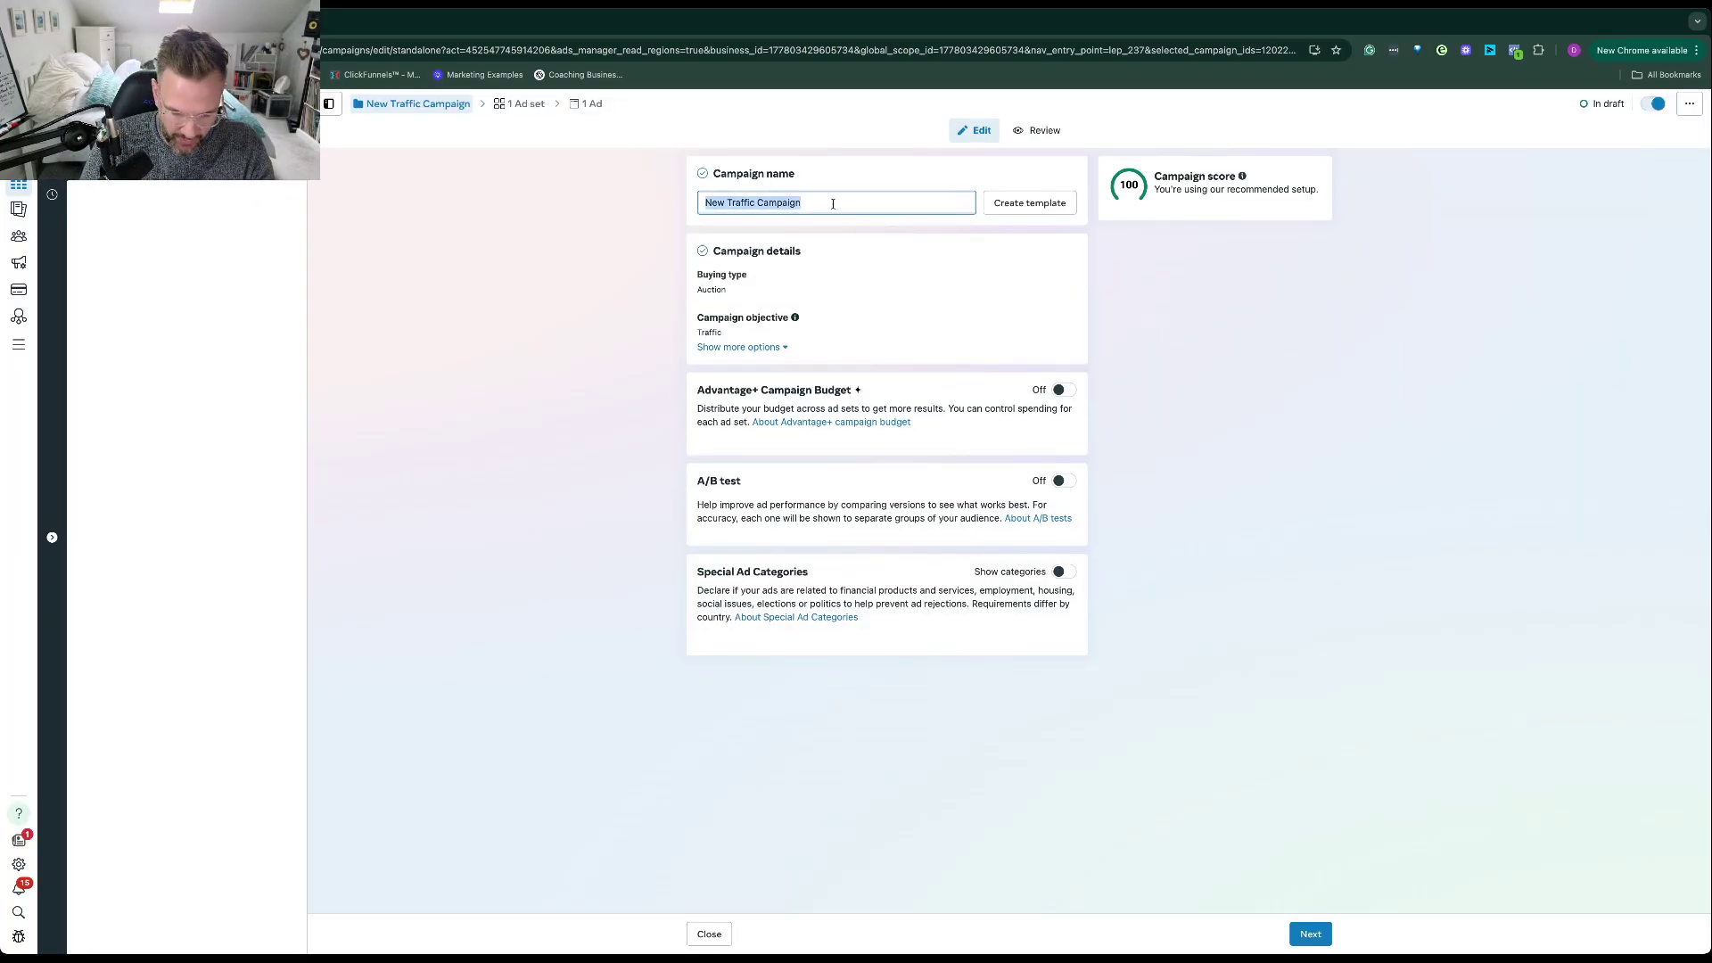
text(Fo)
key(BackSpace)
key(BackSpace)
text(Fo)
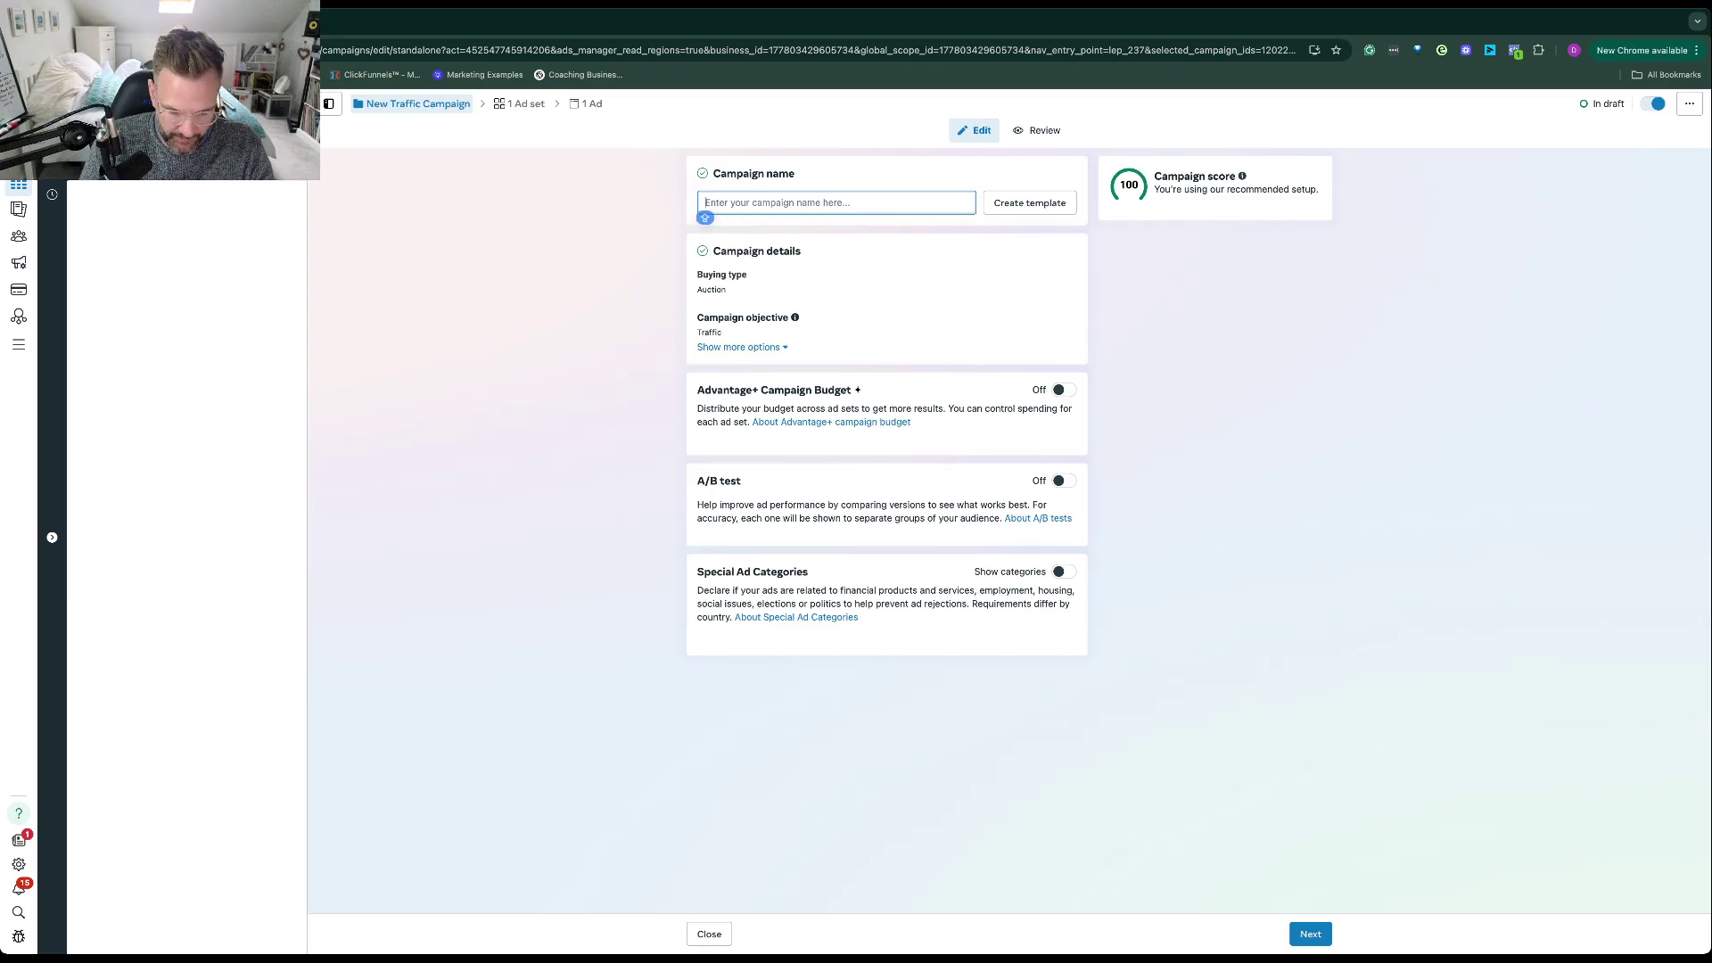
text(llow)
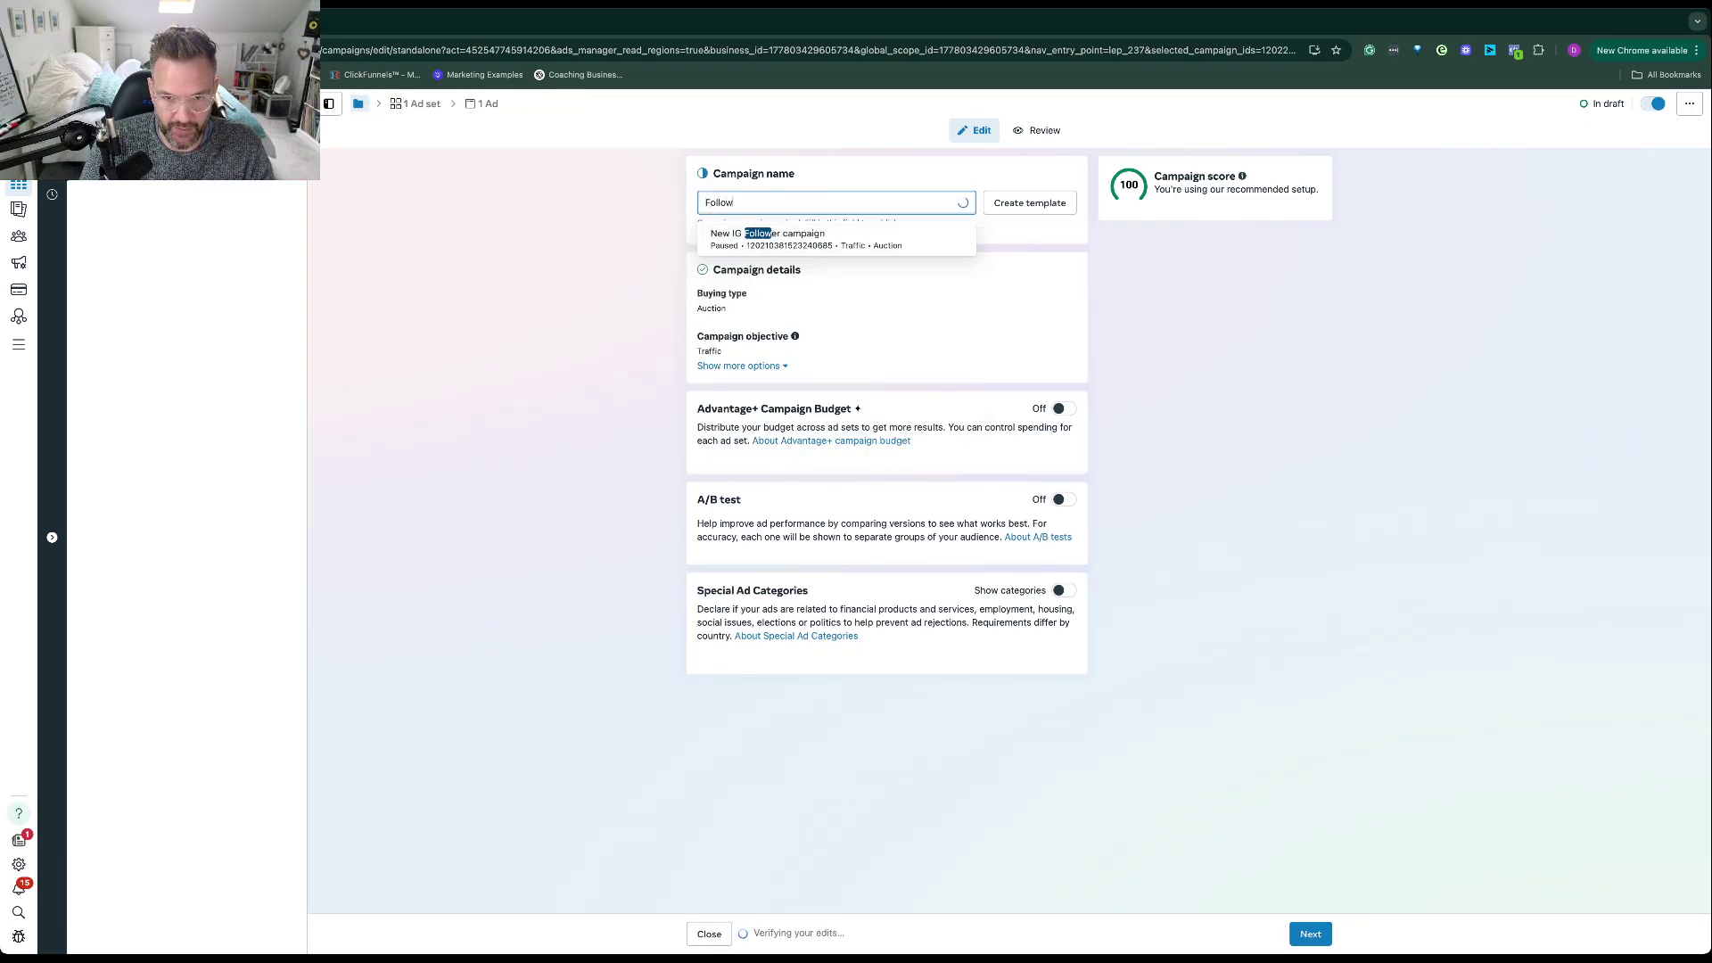
text(er Campai)
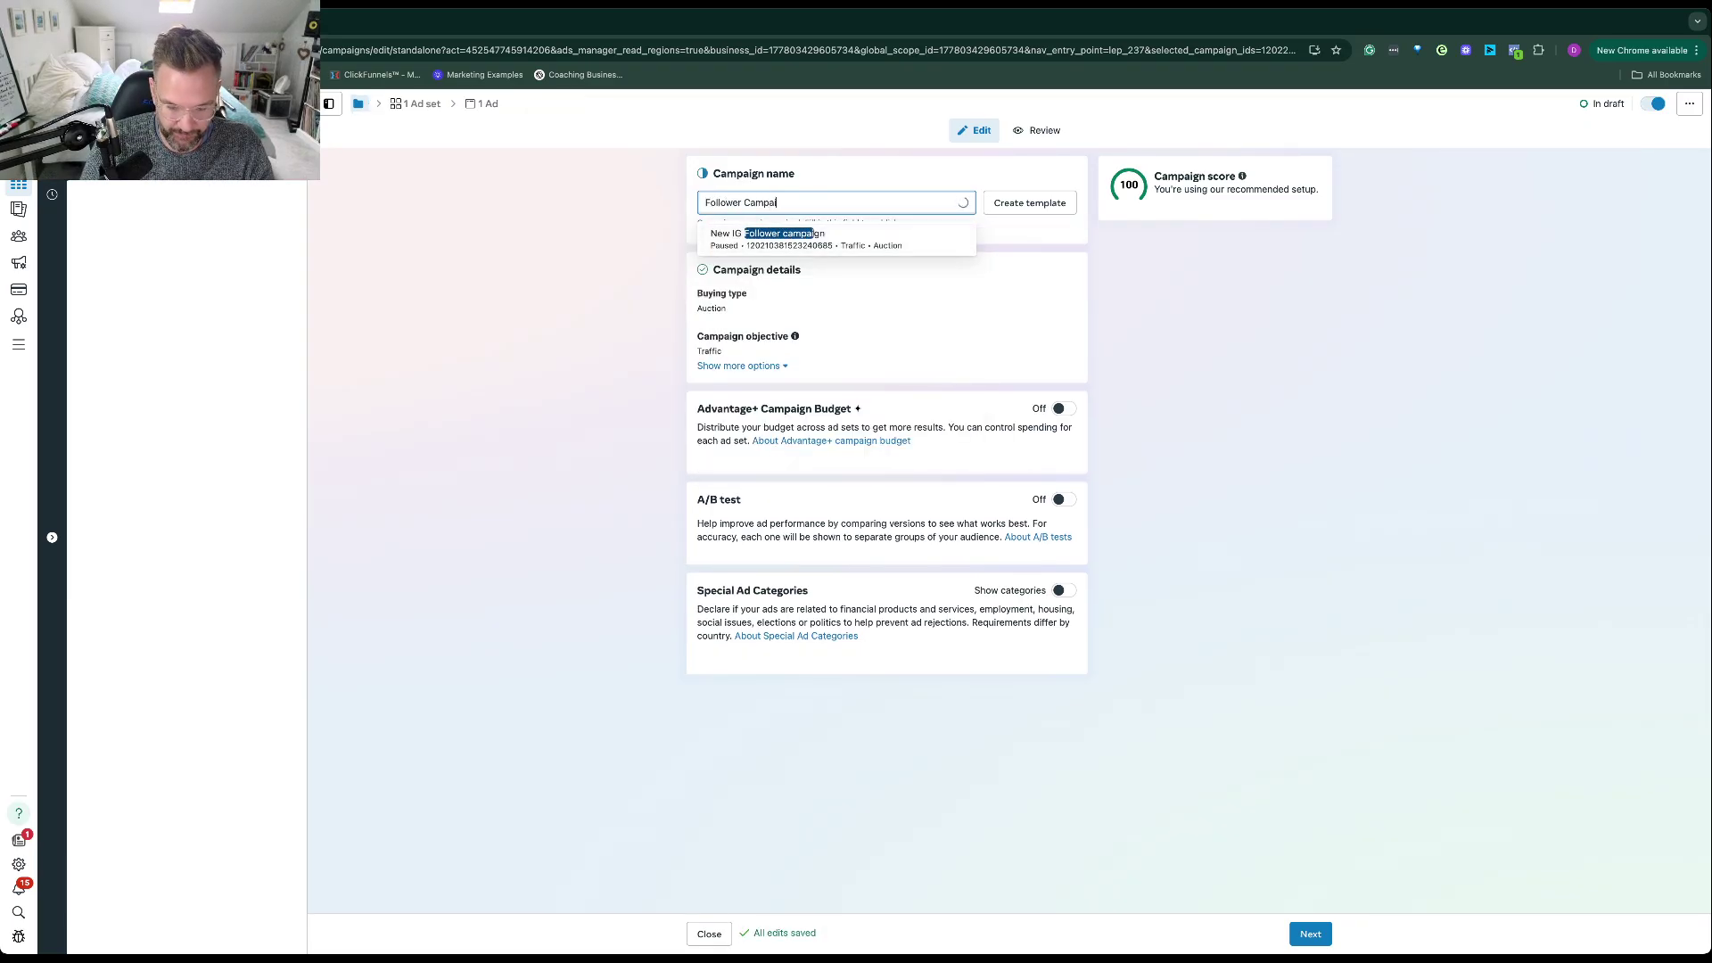
text(gn May 25)
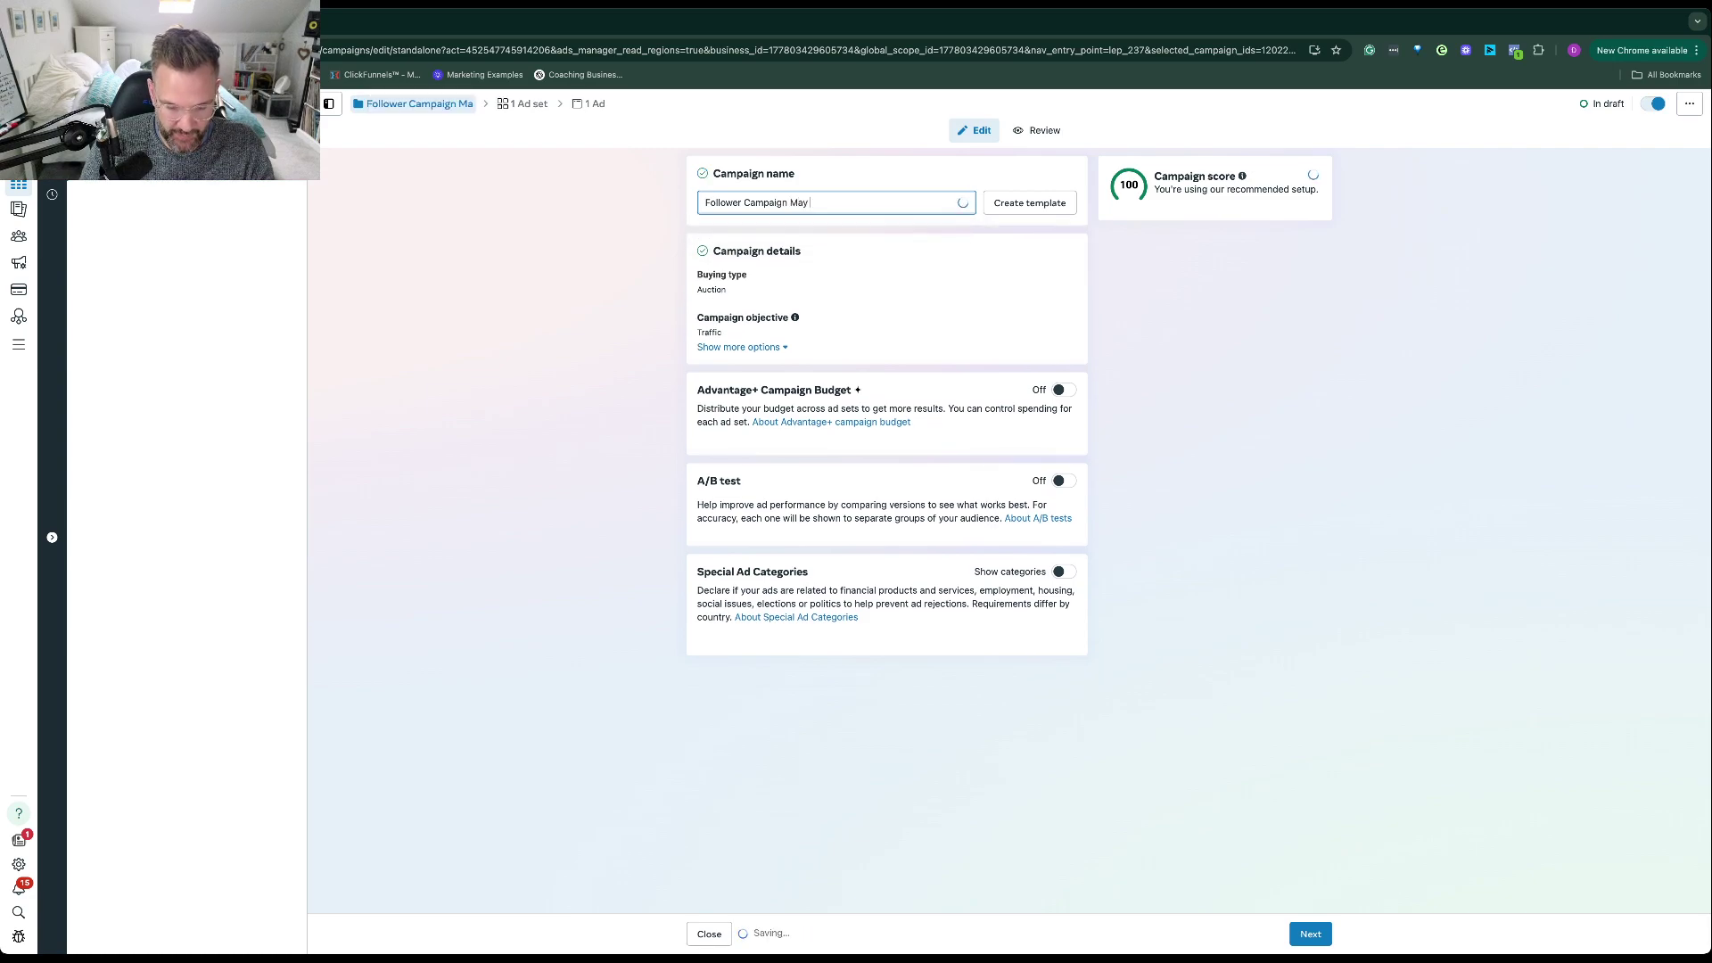
click(558, 306)
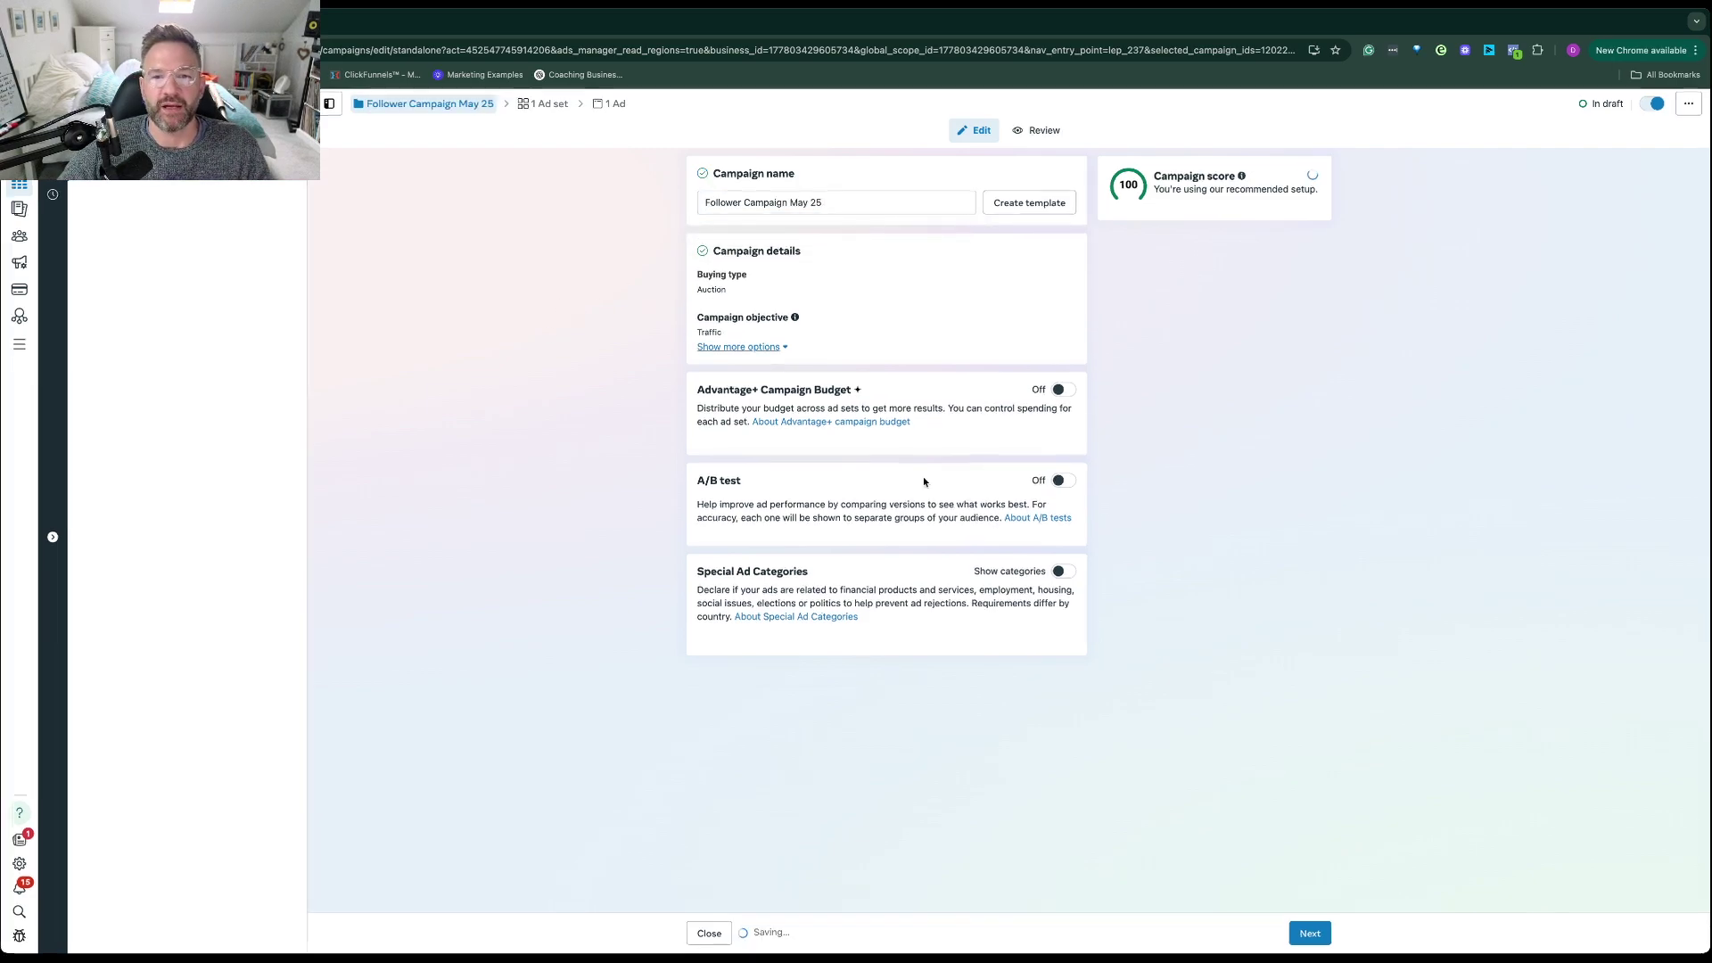
- Turn on Advantage+ Campaign Budget with a £20.00 daily budget and proceed to the ad set settings
click(1063, 389)
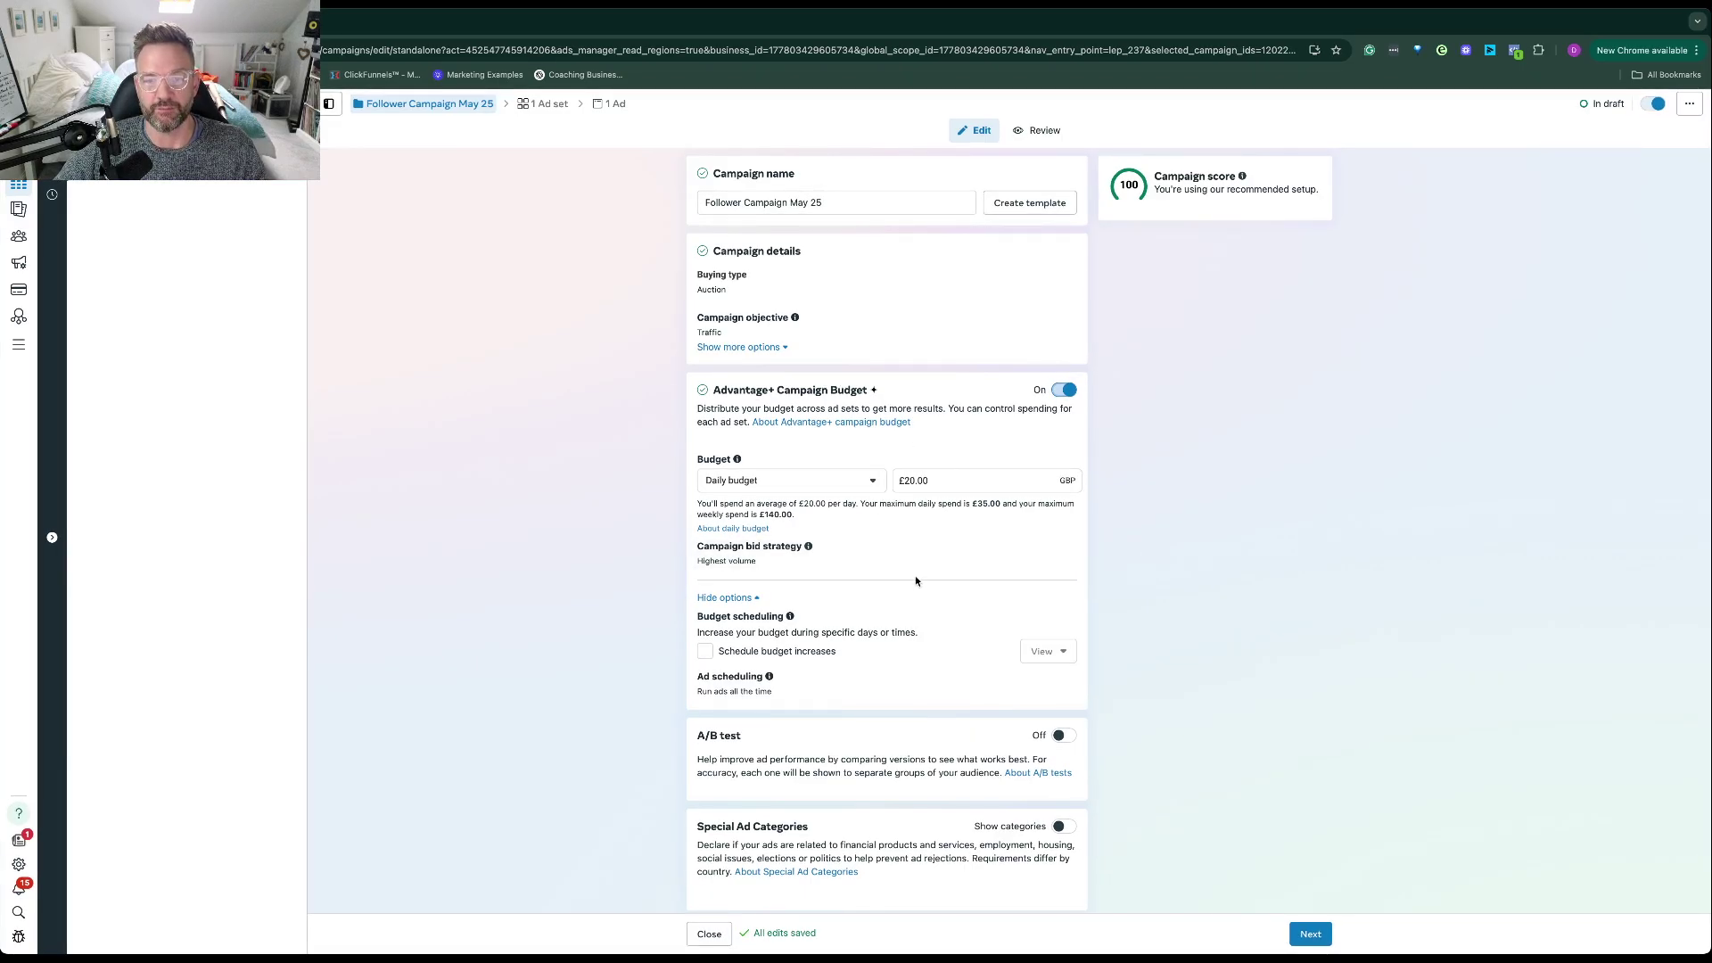
click(1318, 933)
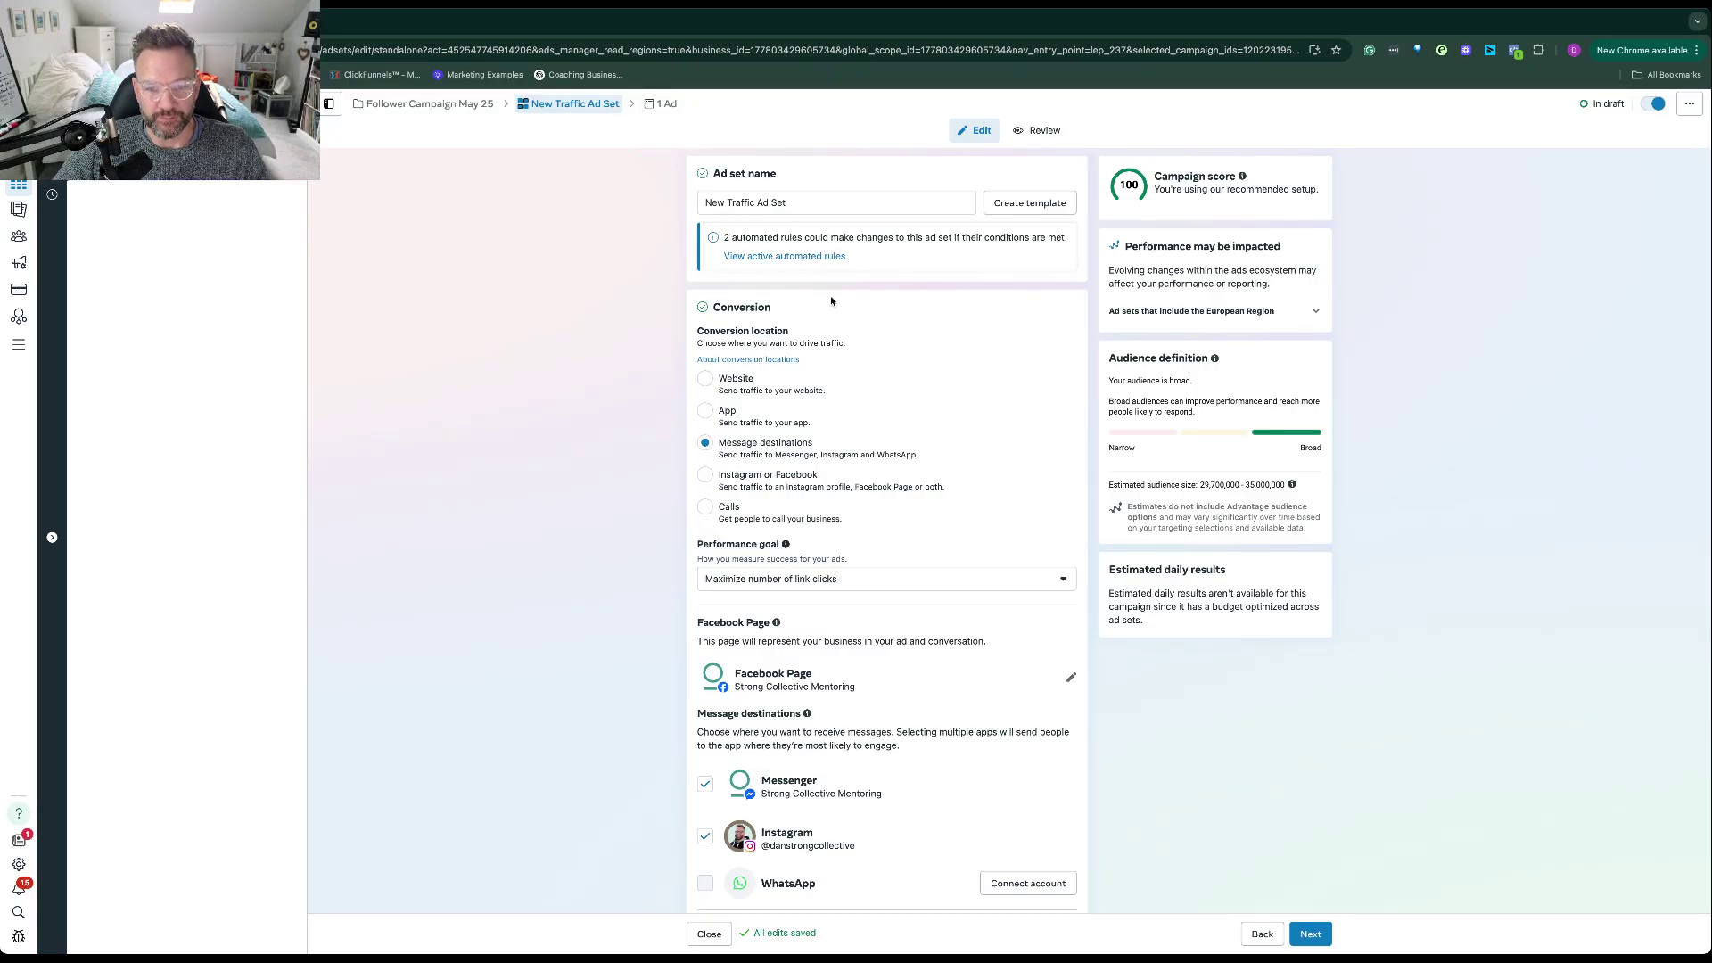
- Set the ad set's conversion location to Instagram or Facebook, with only the Instagram profile as destination
click(705, 476)
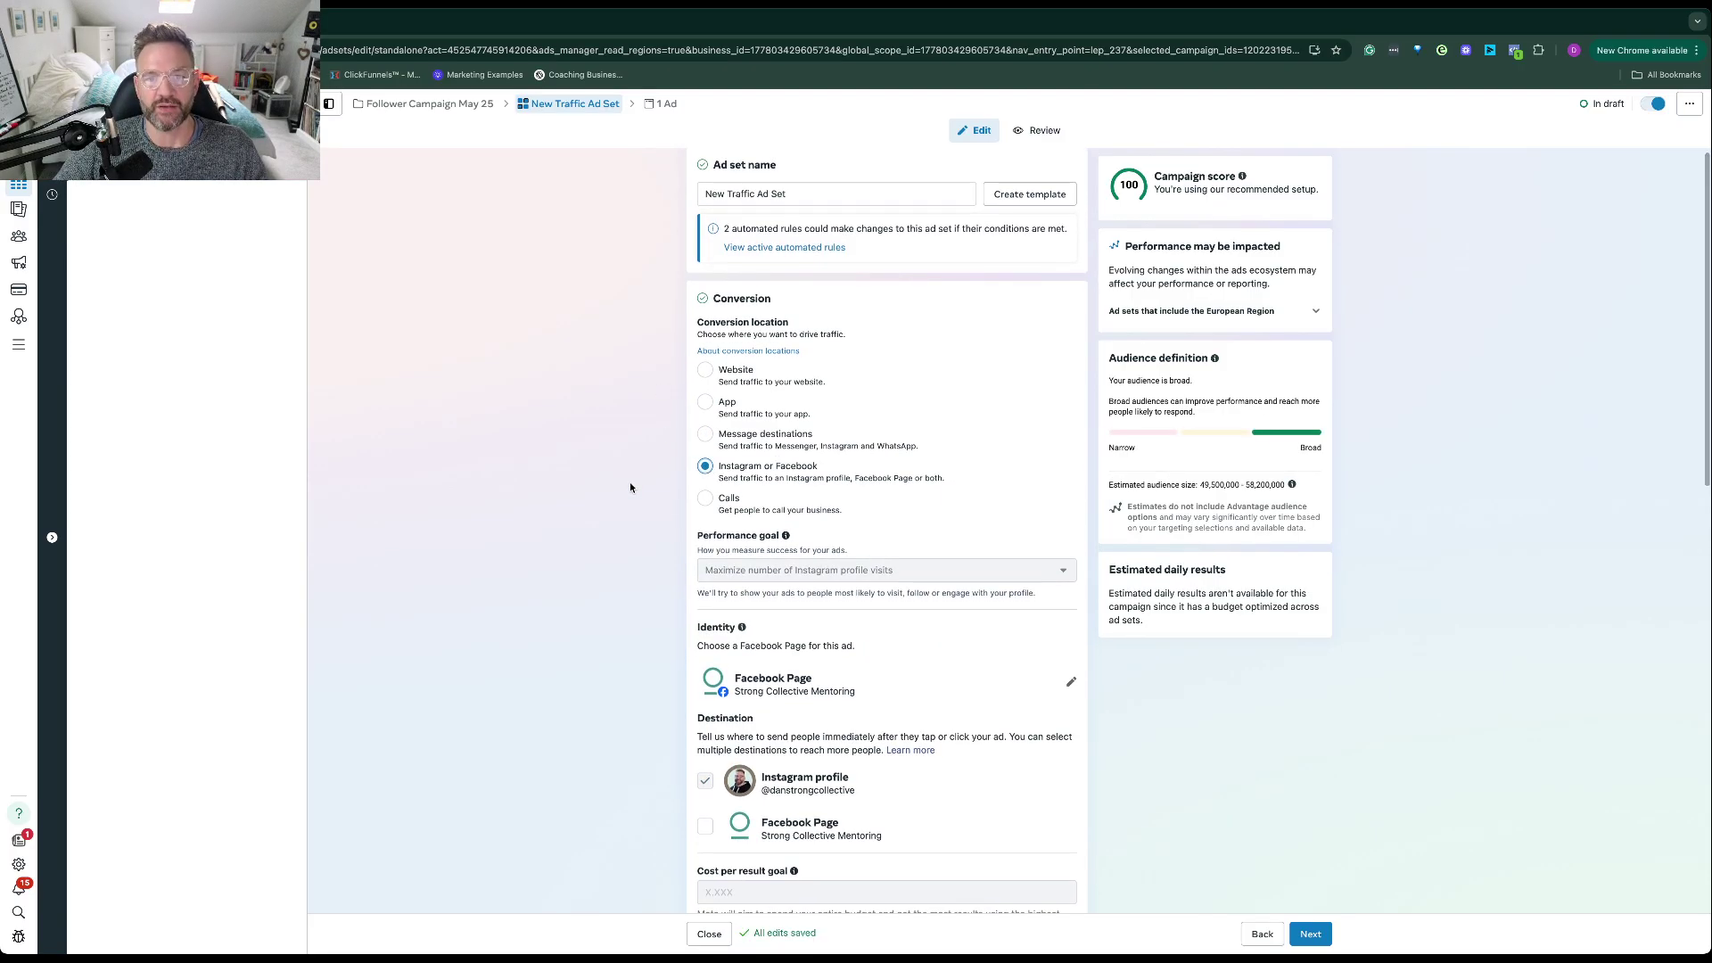
scroll(711, 464, down, 1)
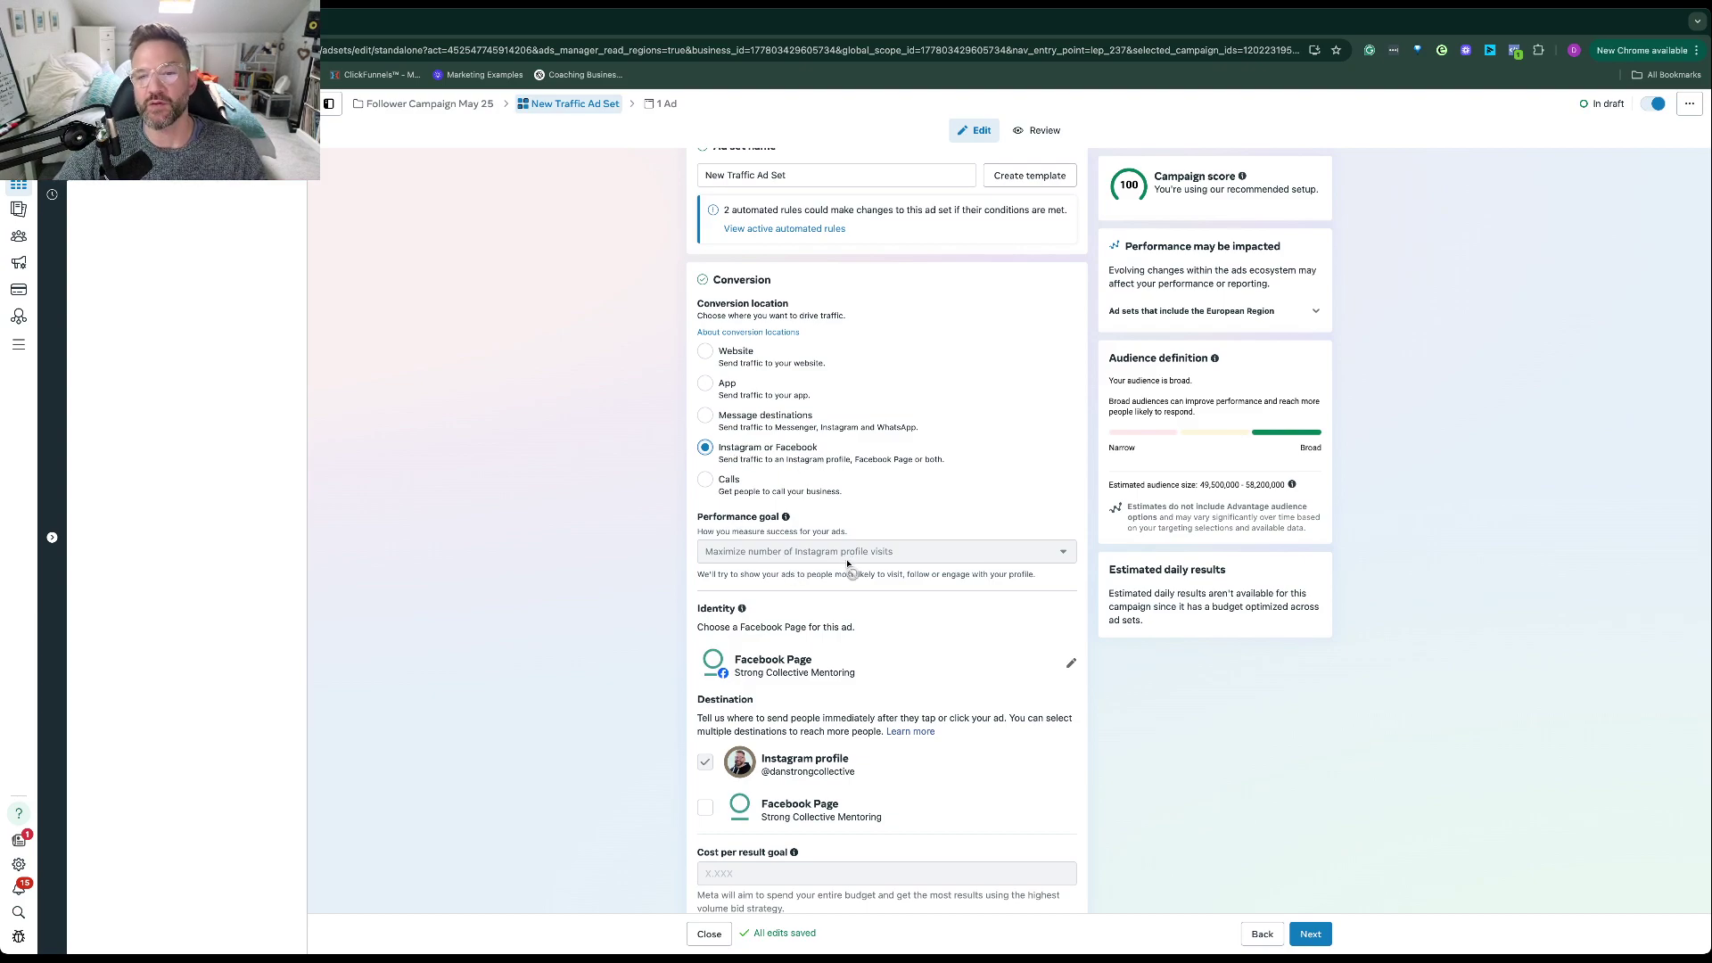
scroll(585, 623, down, 5)
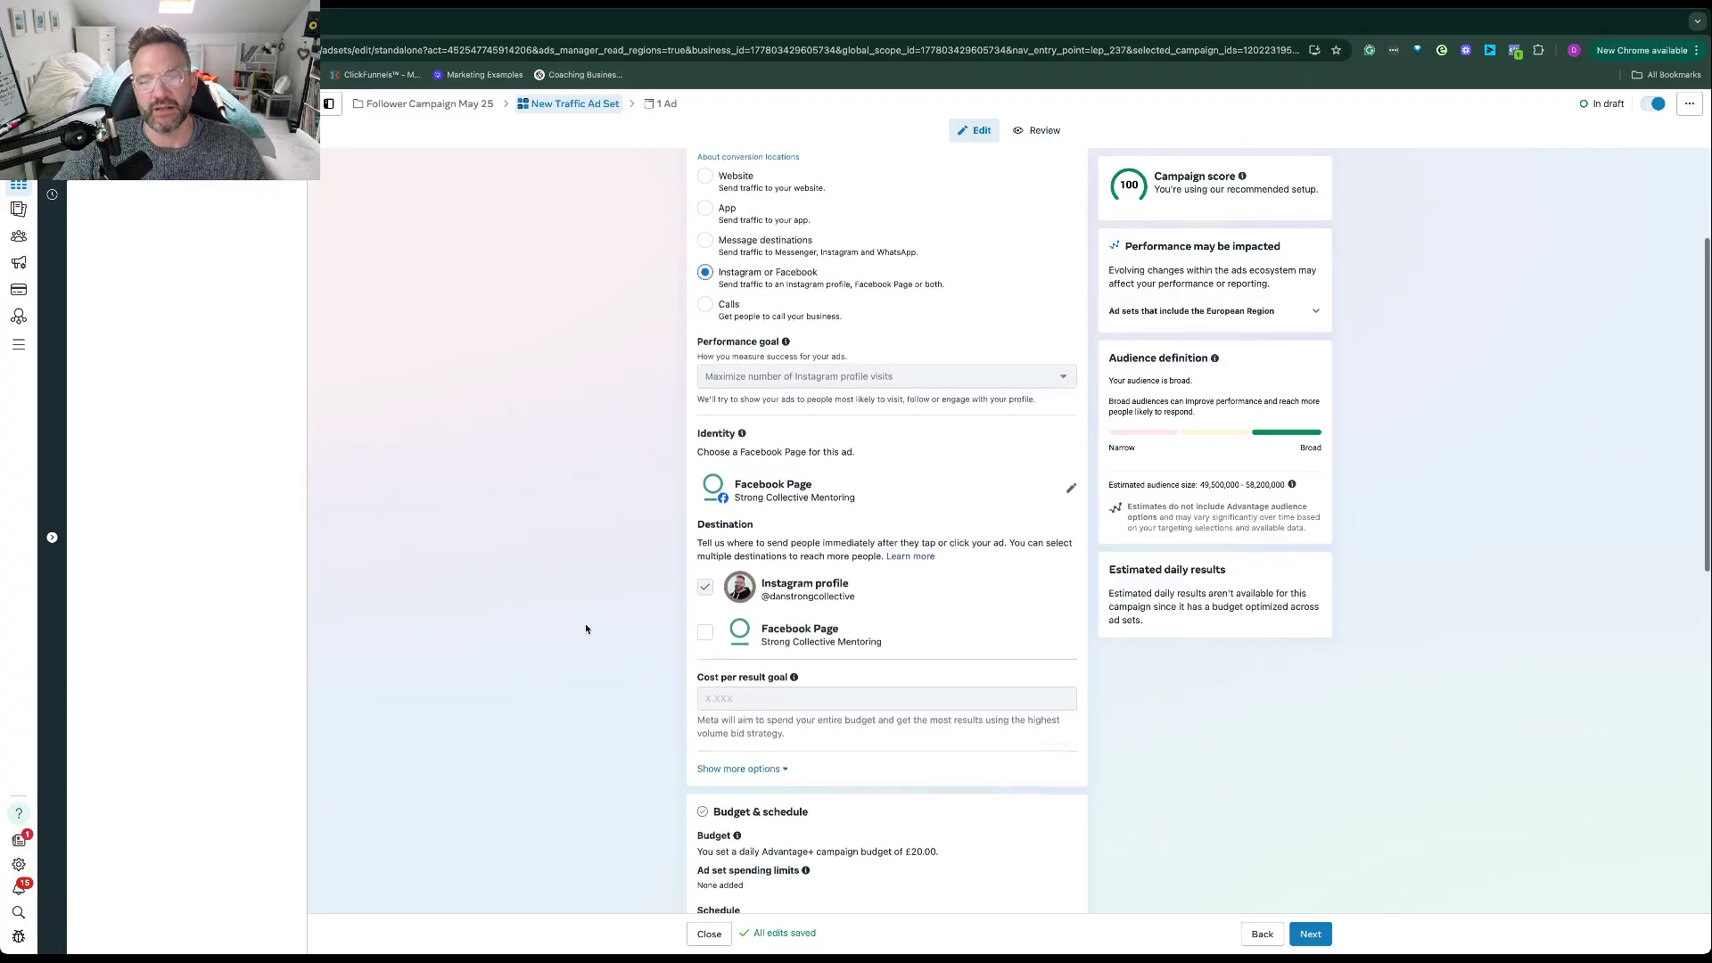
click(705, 591)
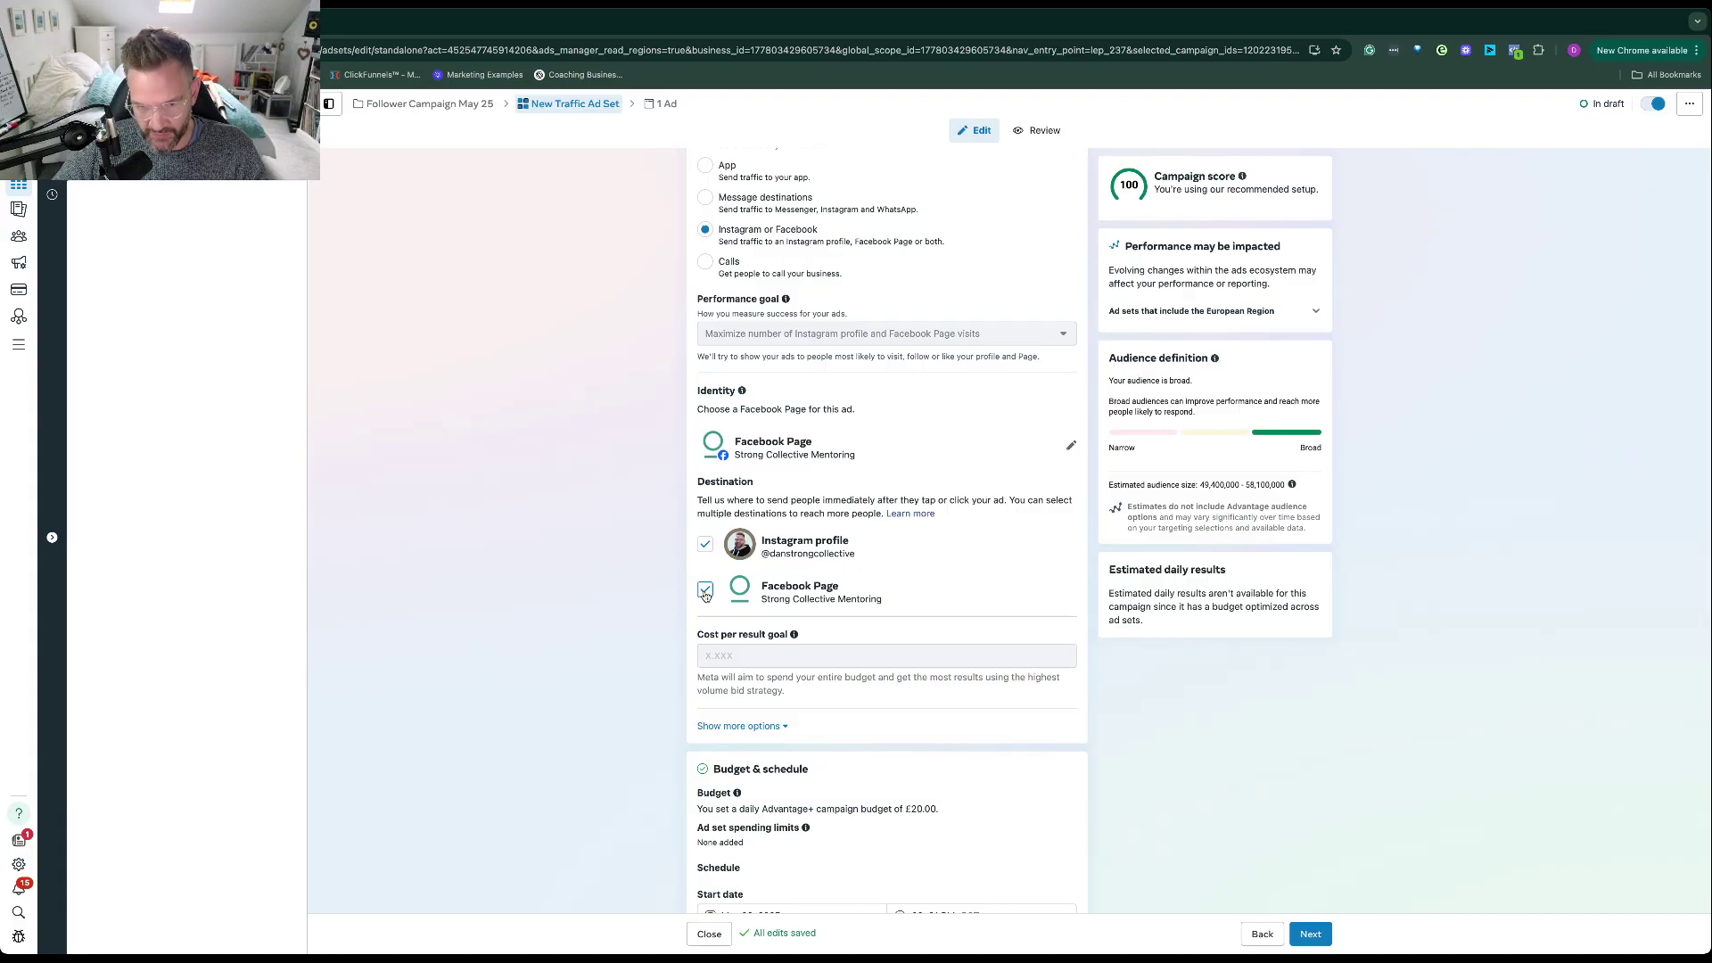
click(706, 592)
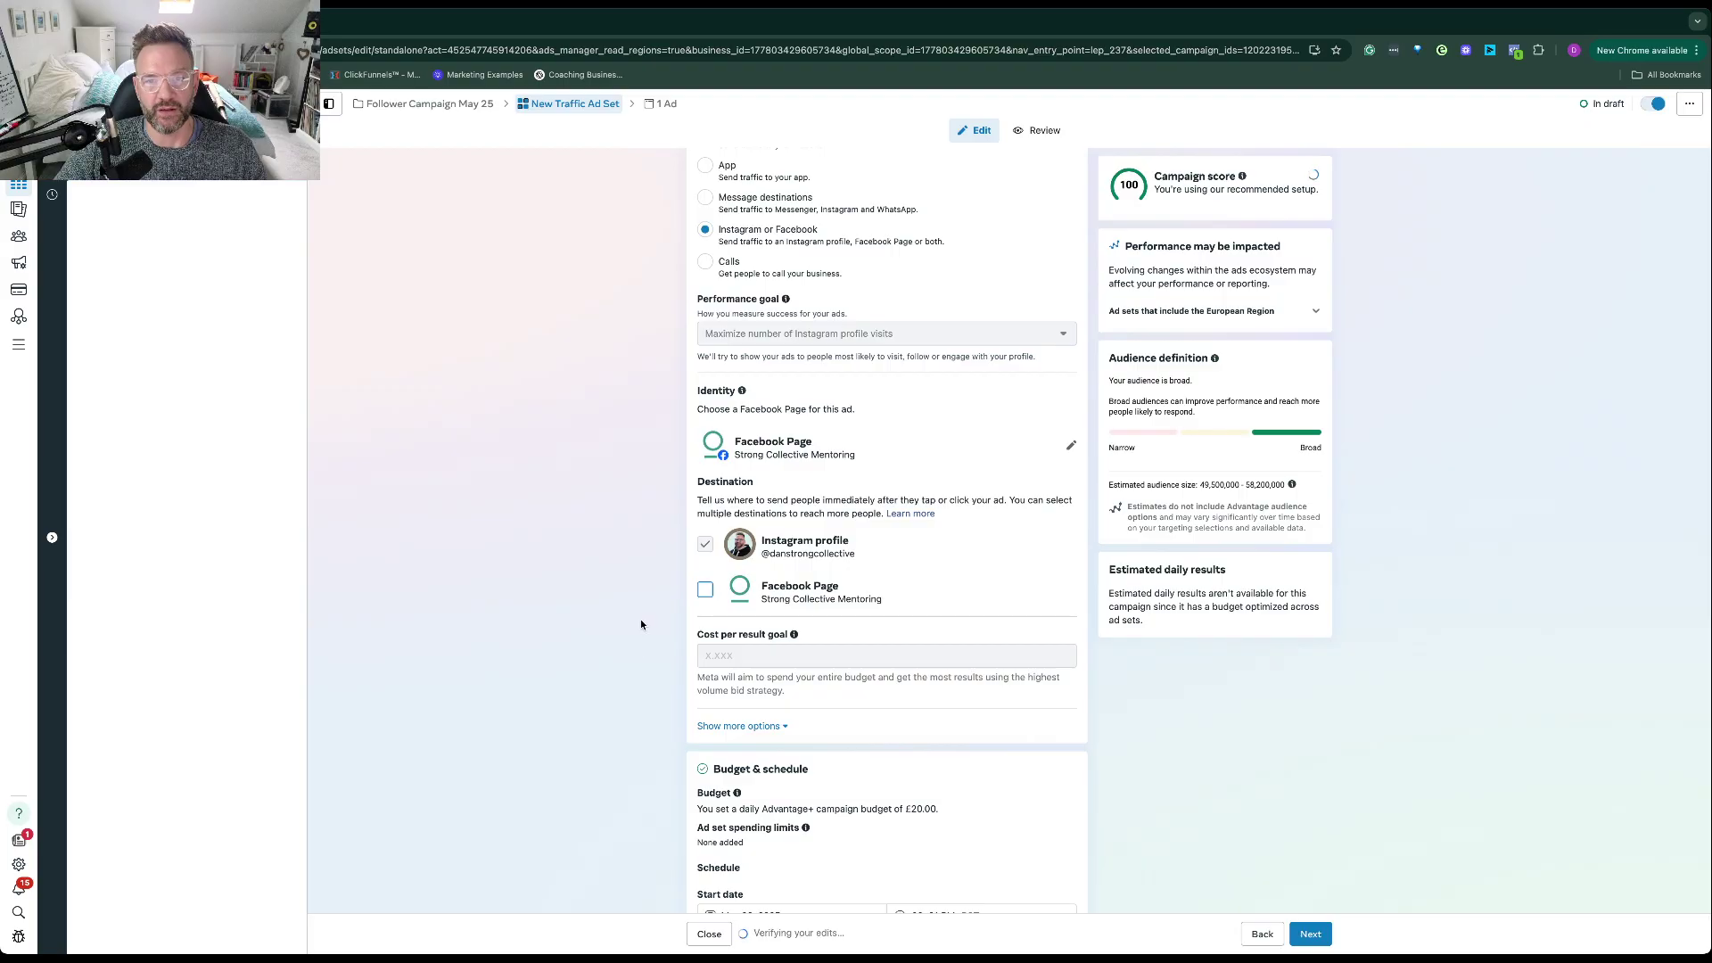
- Add United States to the included audience locations alongside United Kingdom
scroll(648, 588, down, 5)
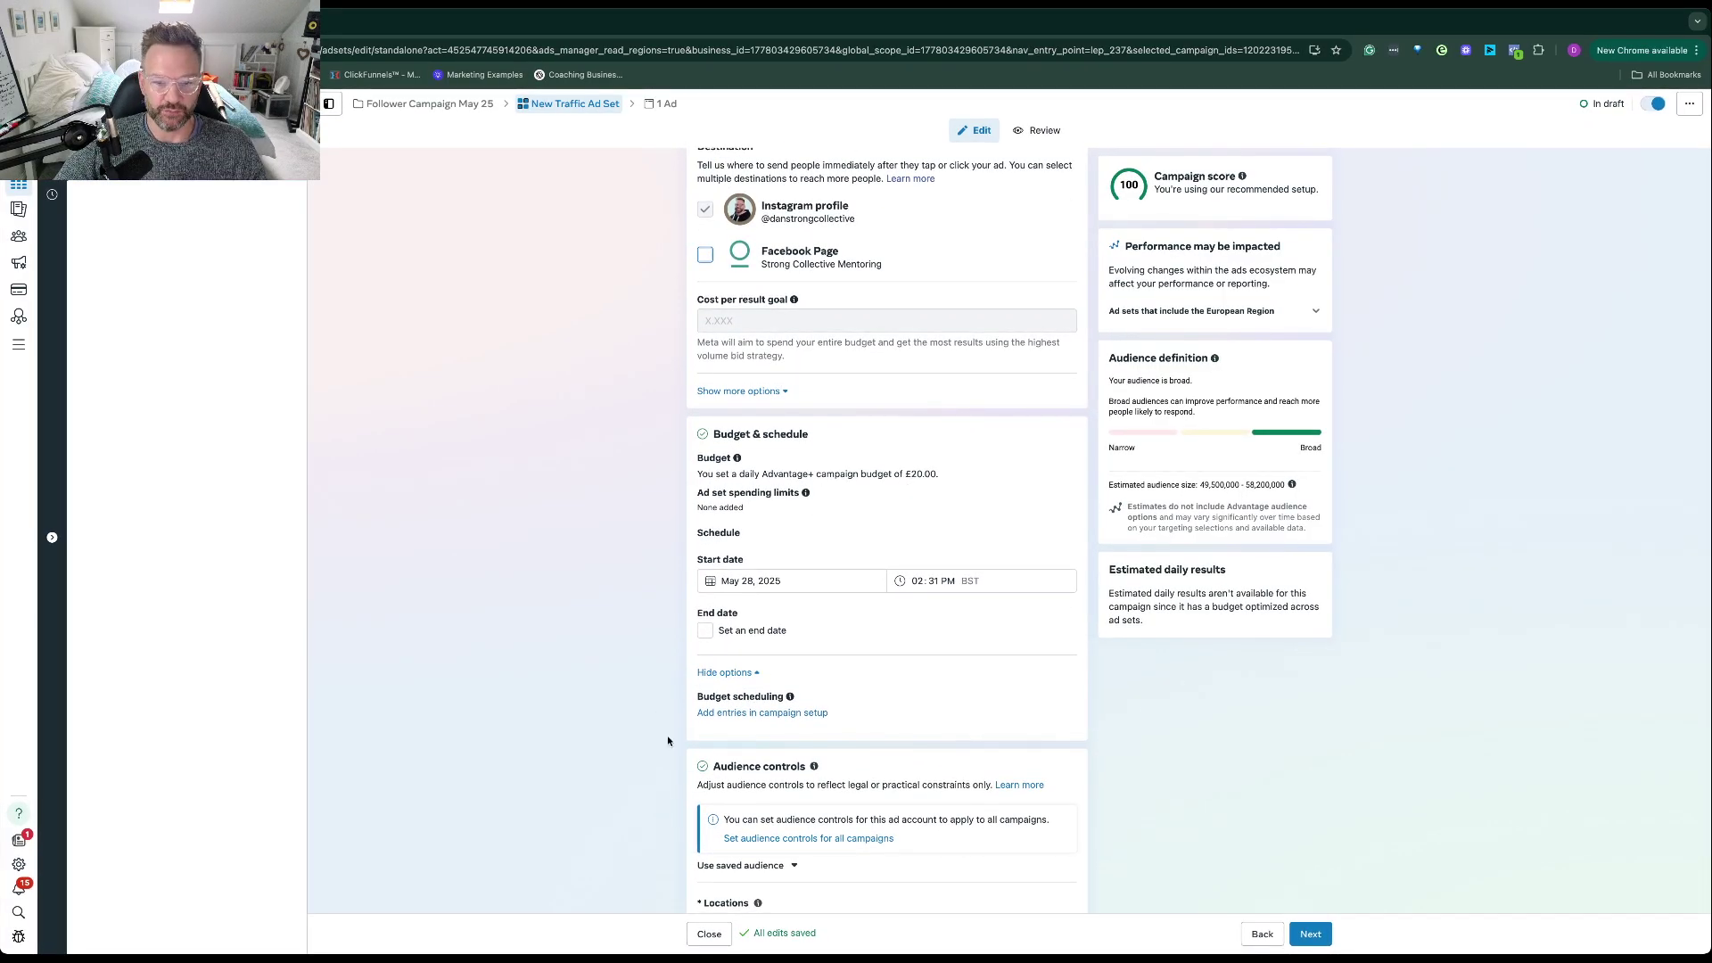
scroll(668, 741, down, 5)
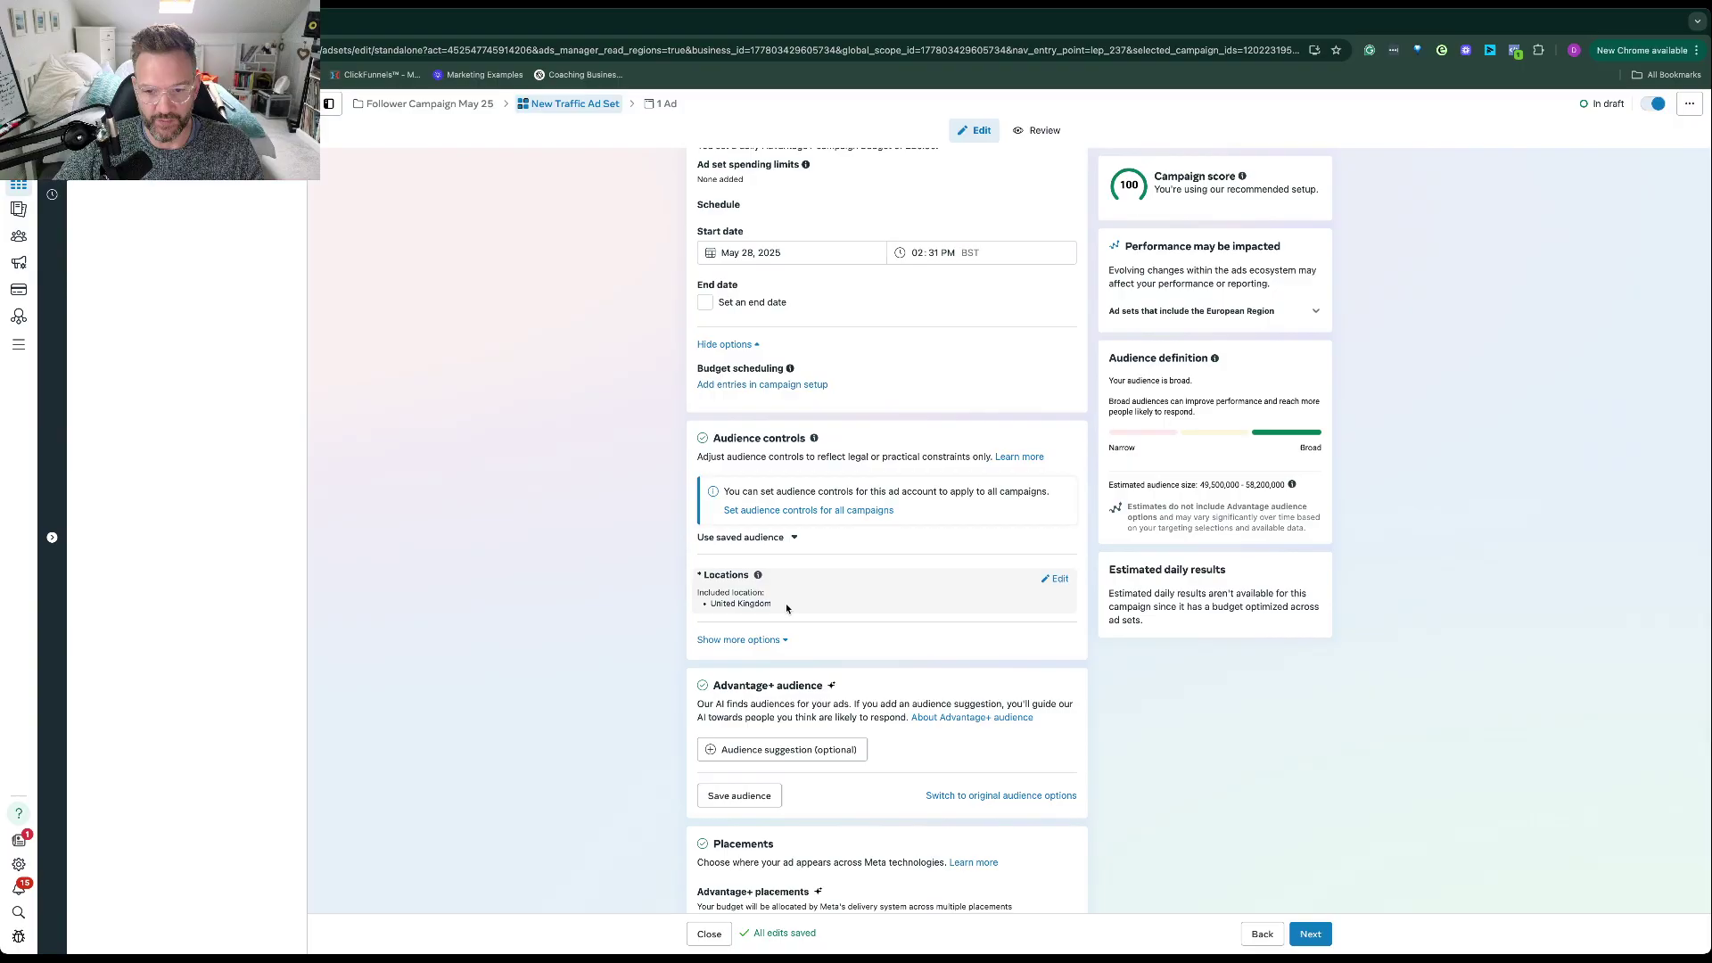
click(1057, 579)
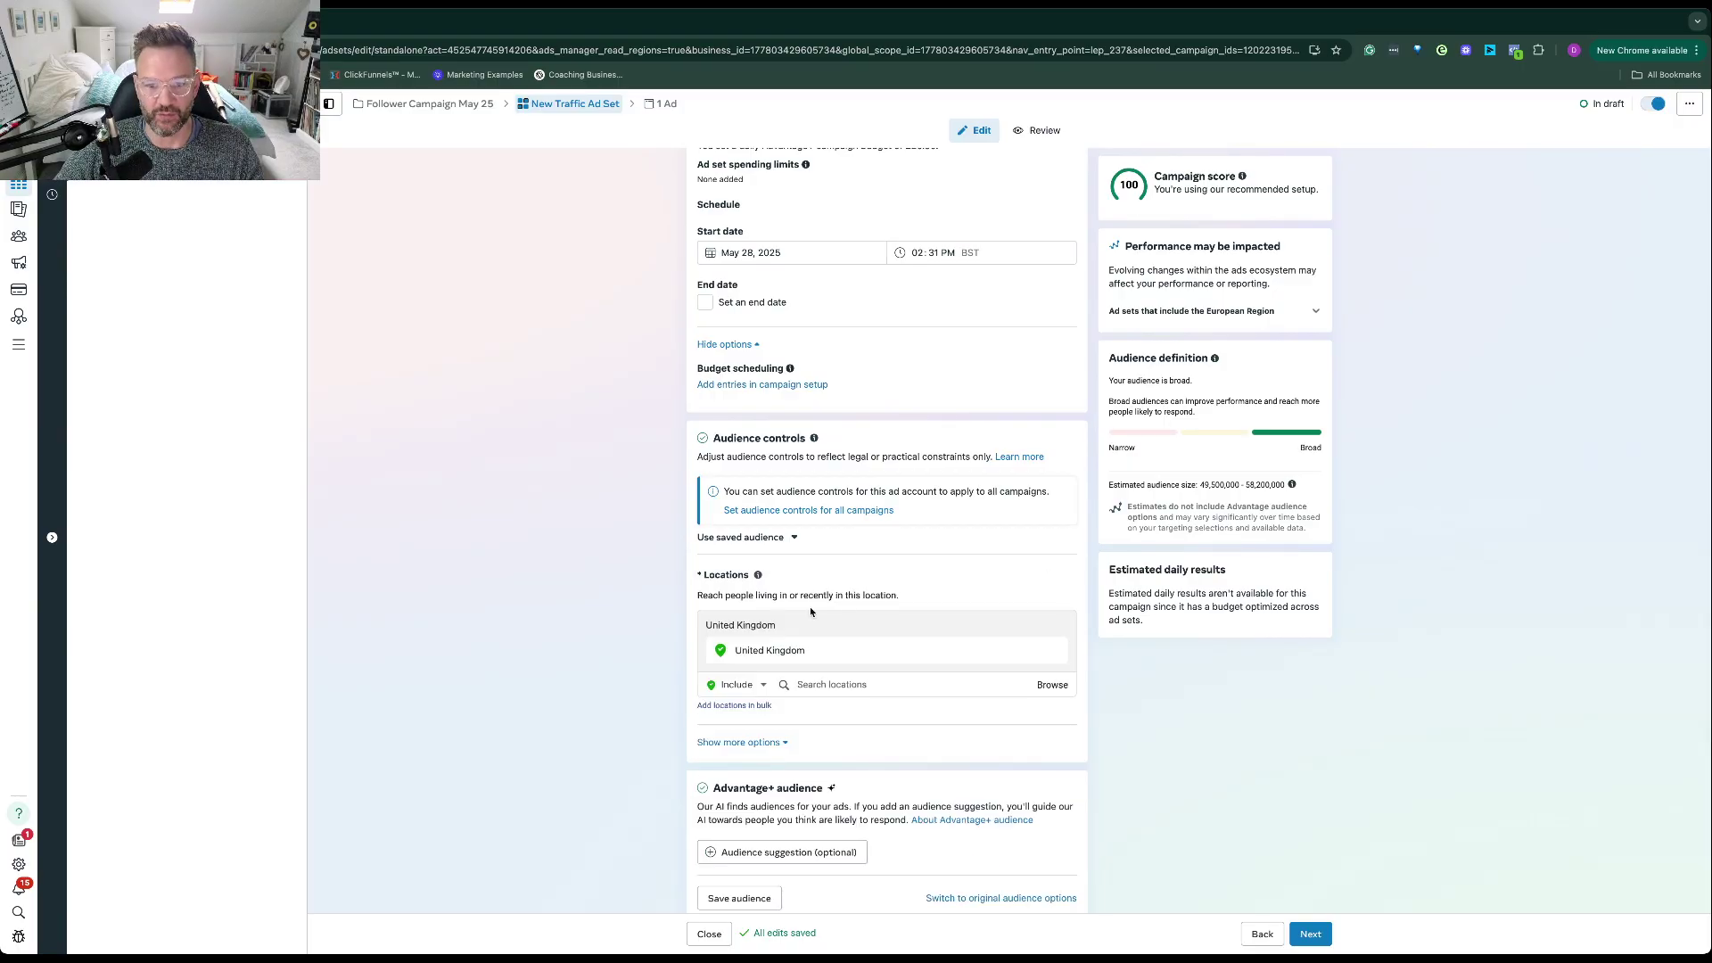
scroll(811, 612, down, 3)
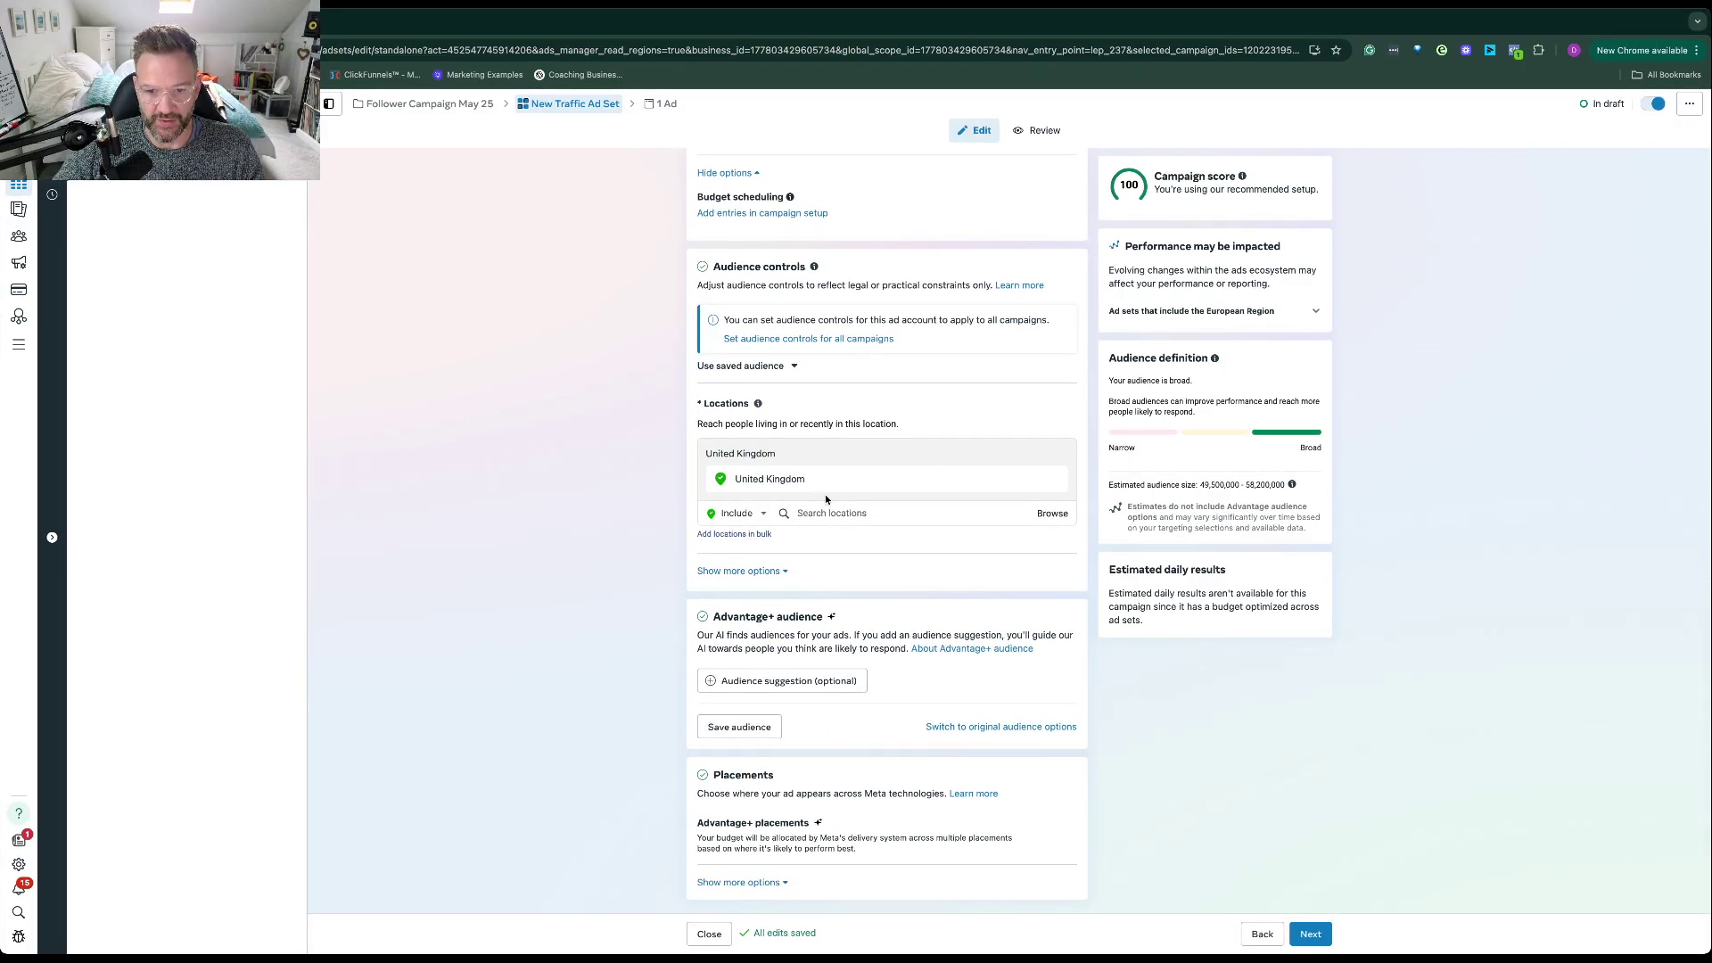
click(827, 513)
text(uni)
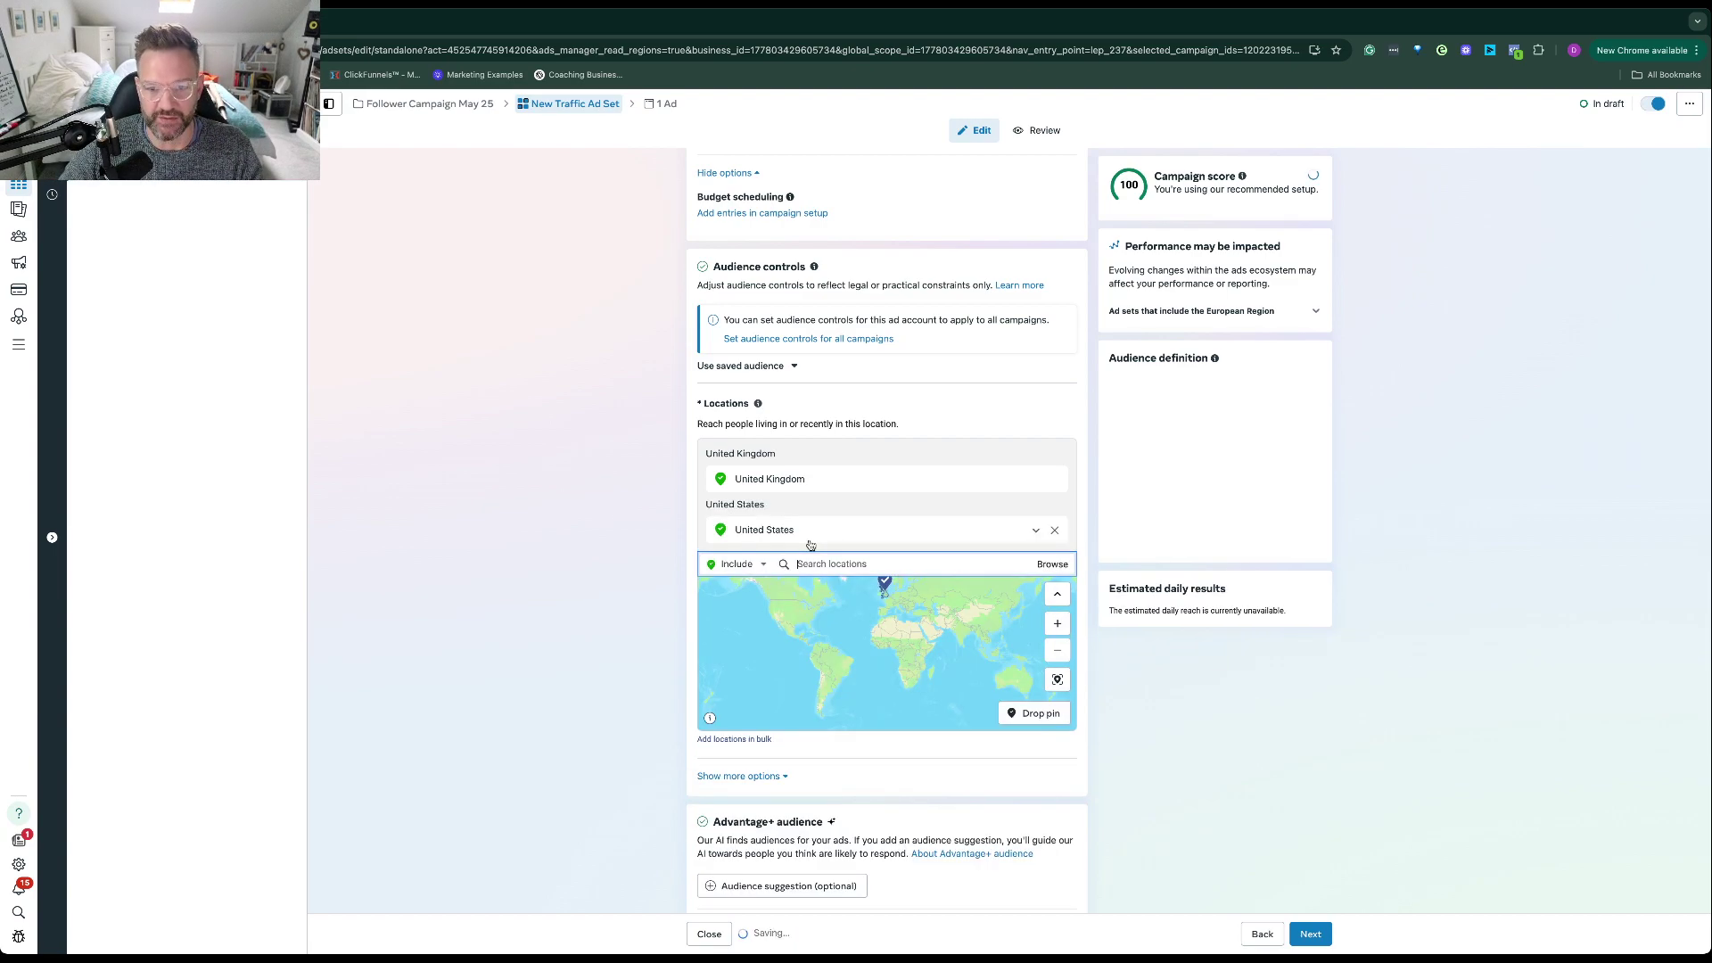
click(810, 543)
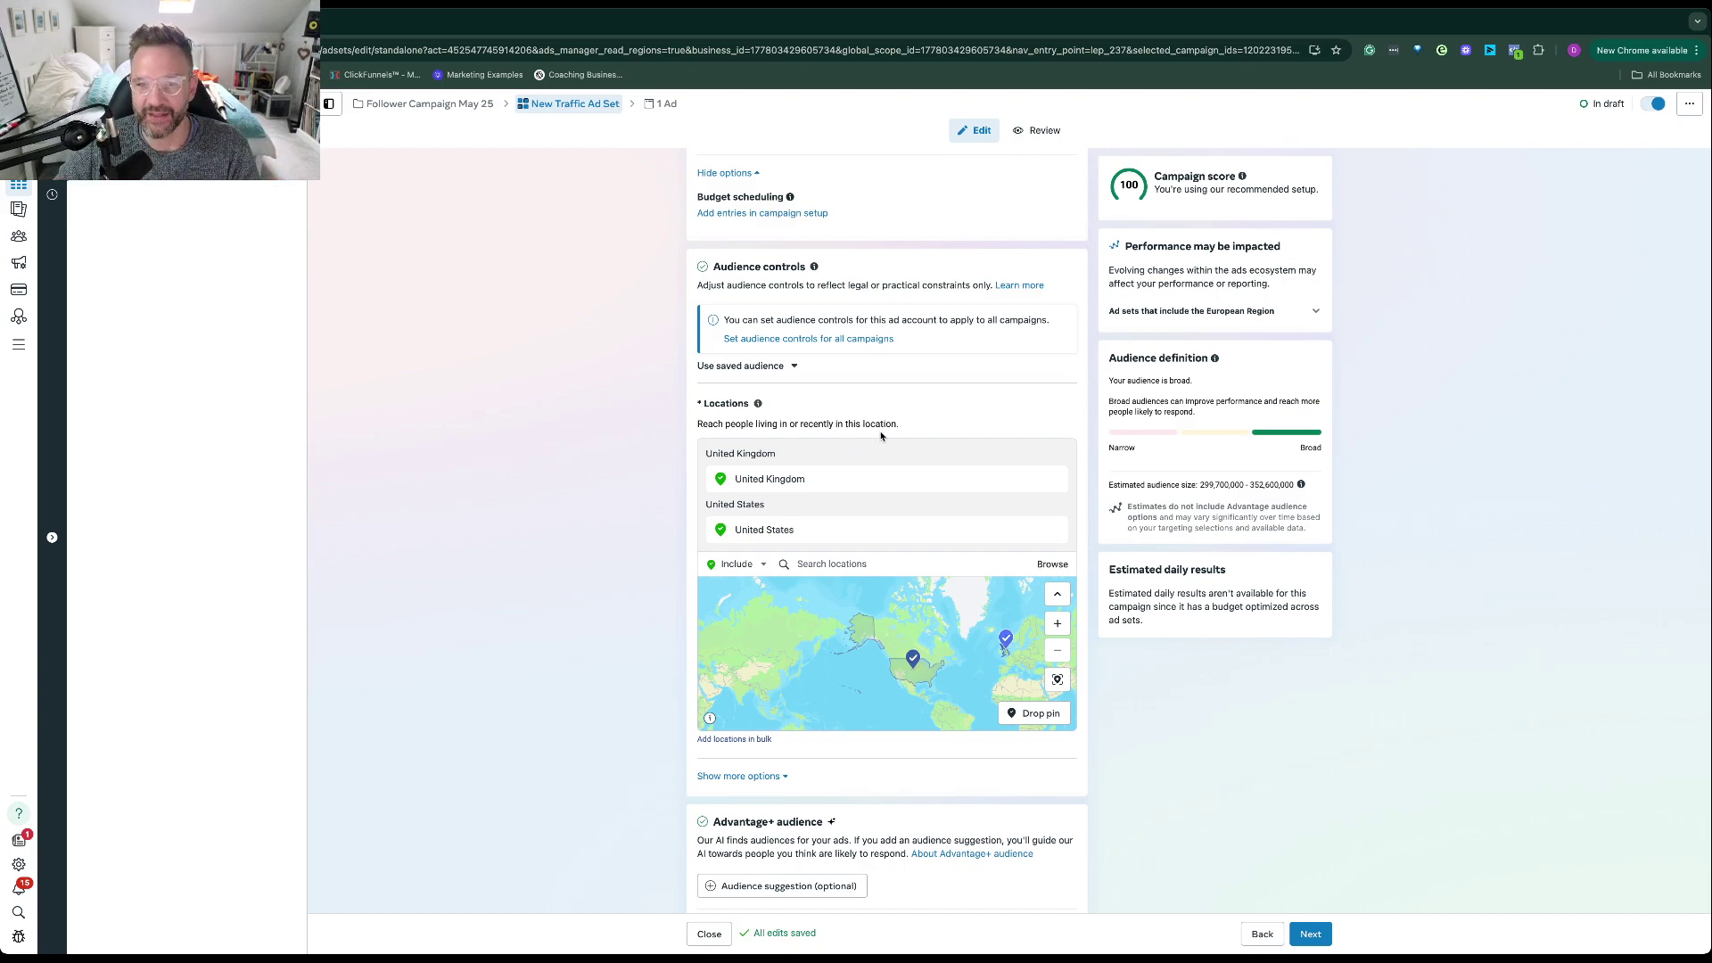
- Open the optional audience suggestion settings under Advantage+ audience and look over the targeting fields
scroll(710, 429, down, 3)
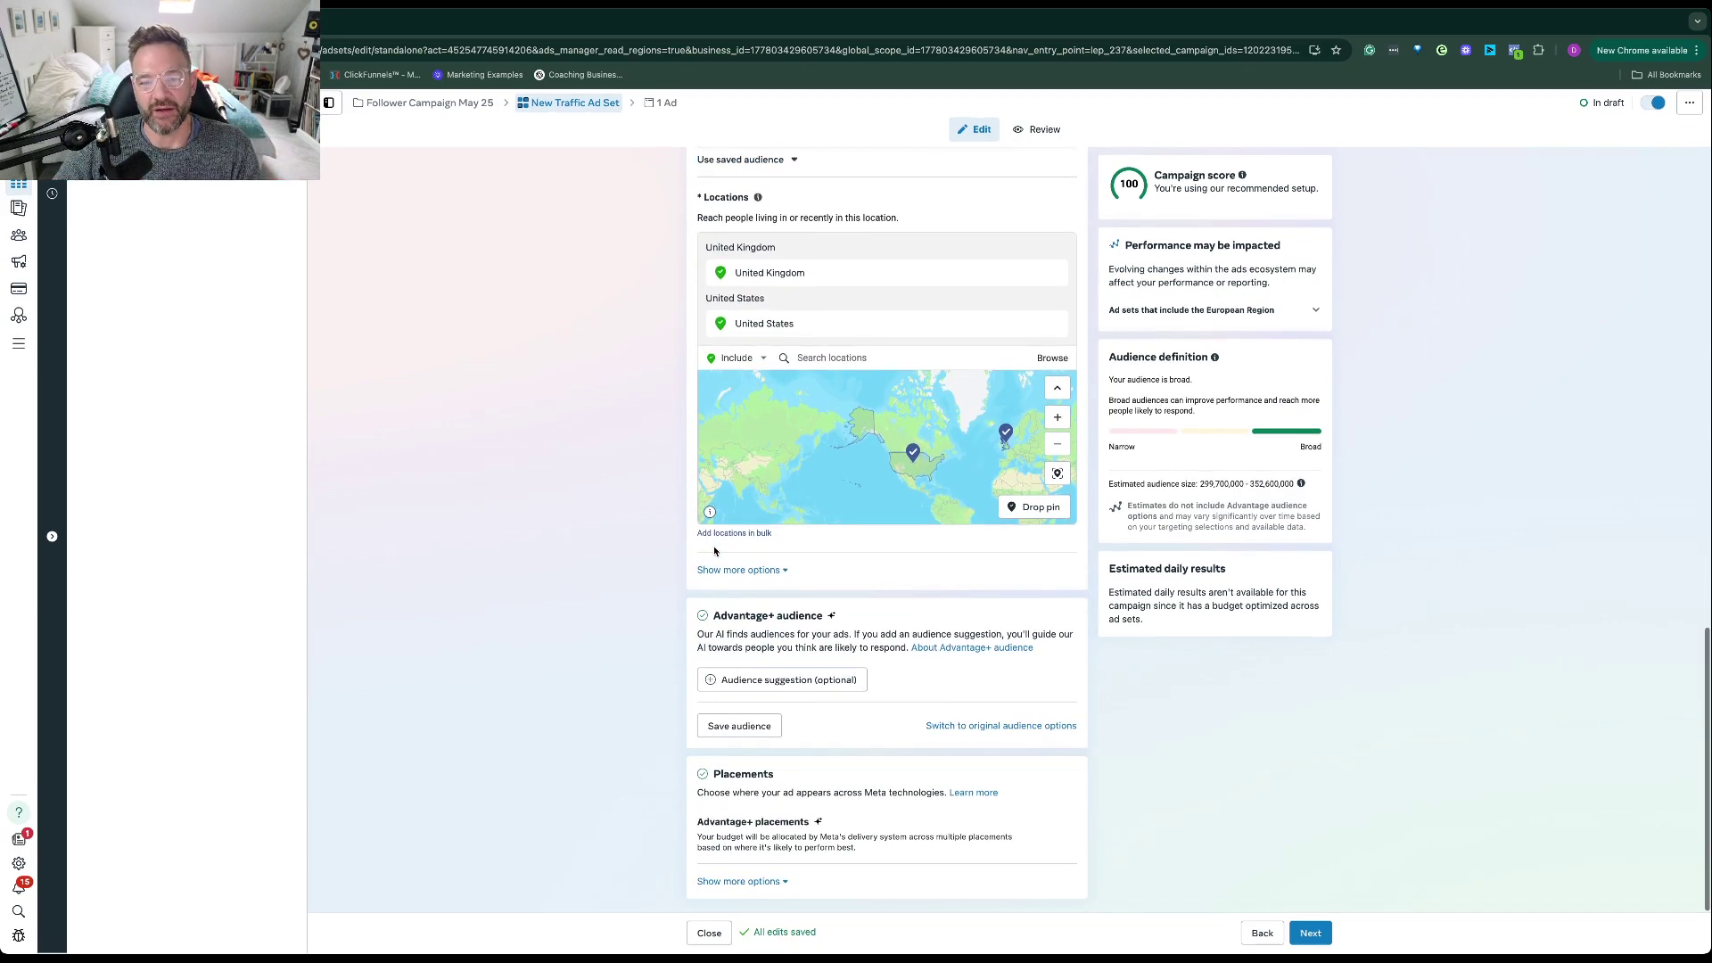
click(757, 684)
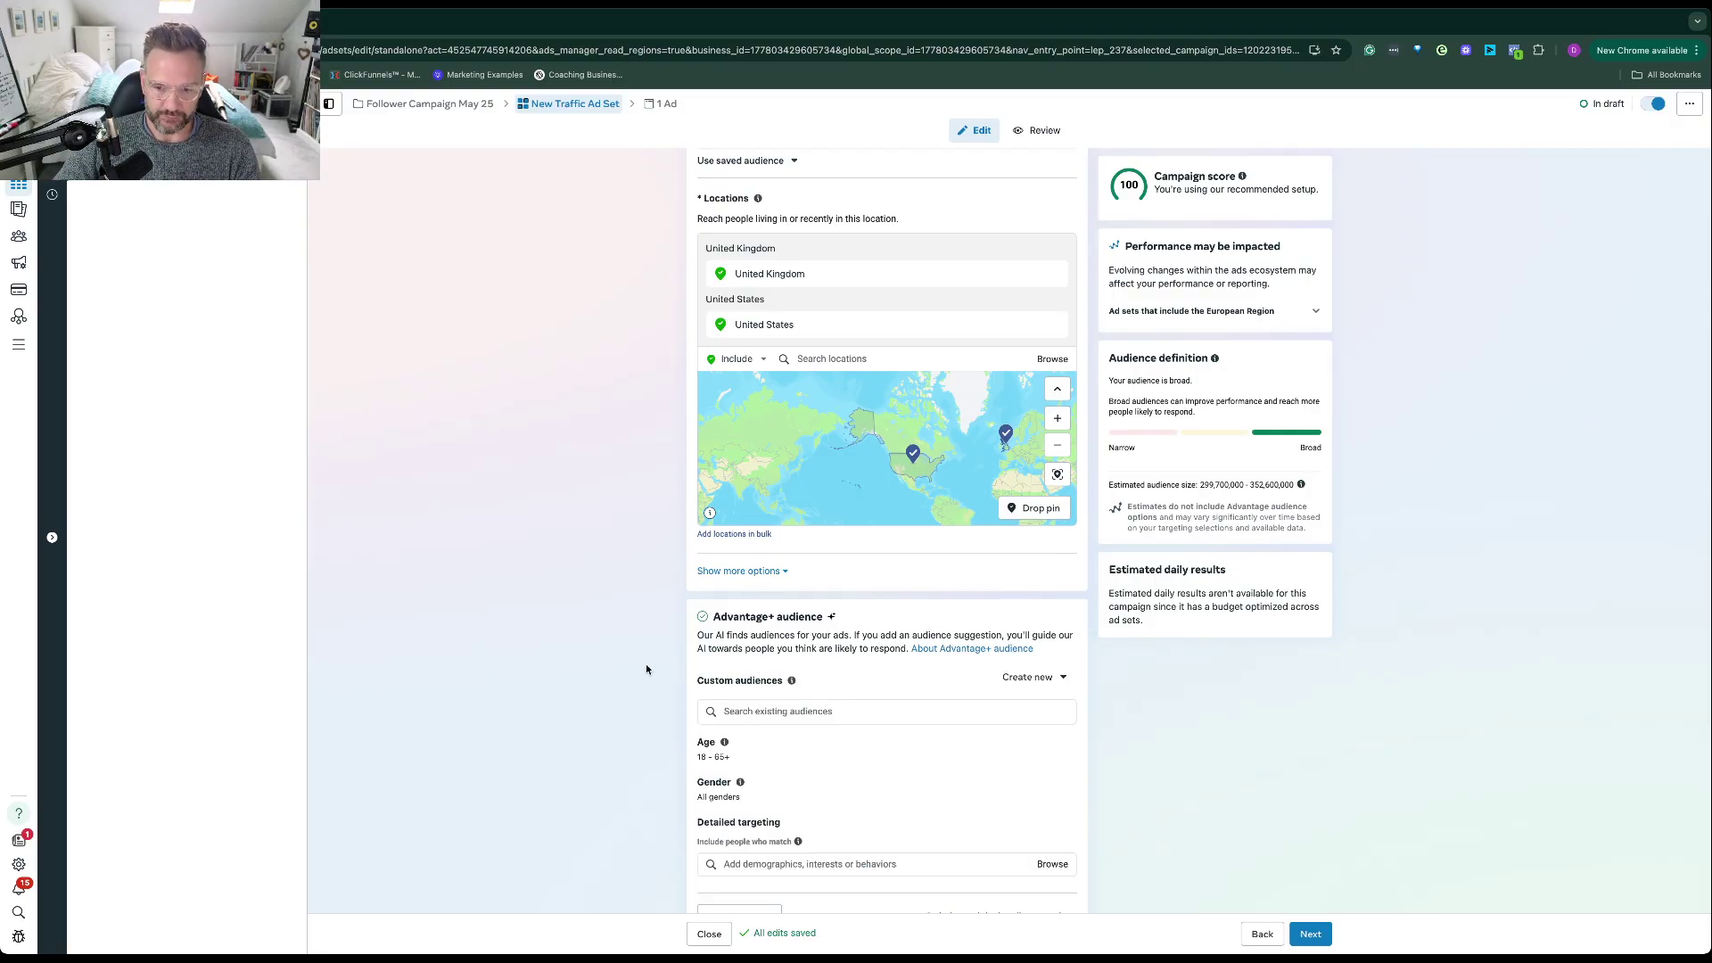
scroll(645, 669, down, 3)
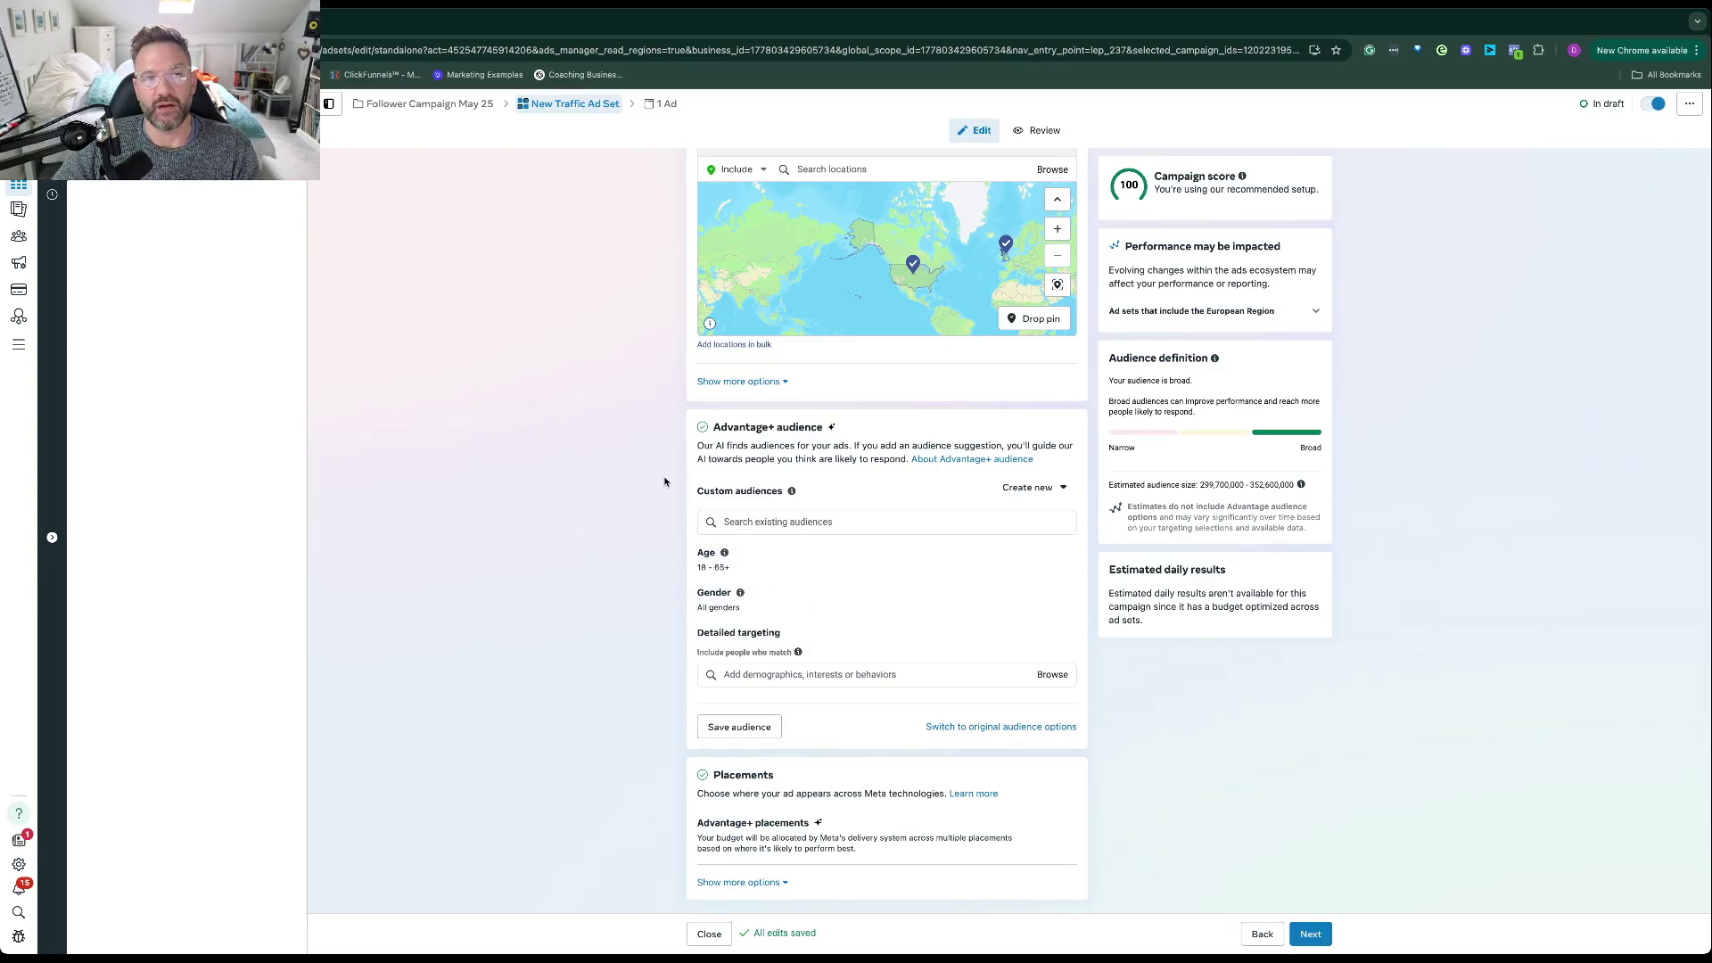
- Rename the ad set as Open Targeting
scroll(665, 481, up, 10)
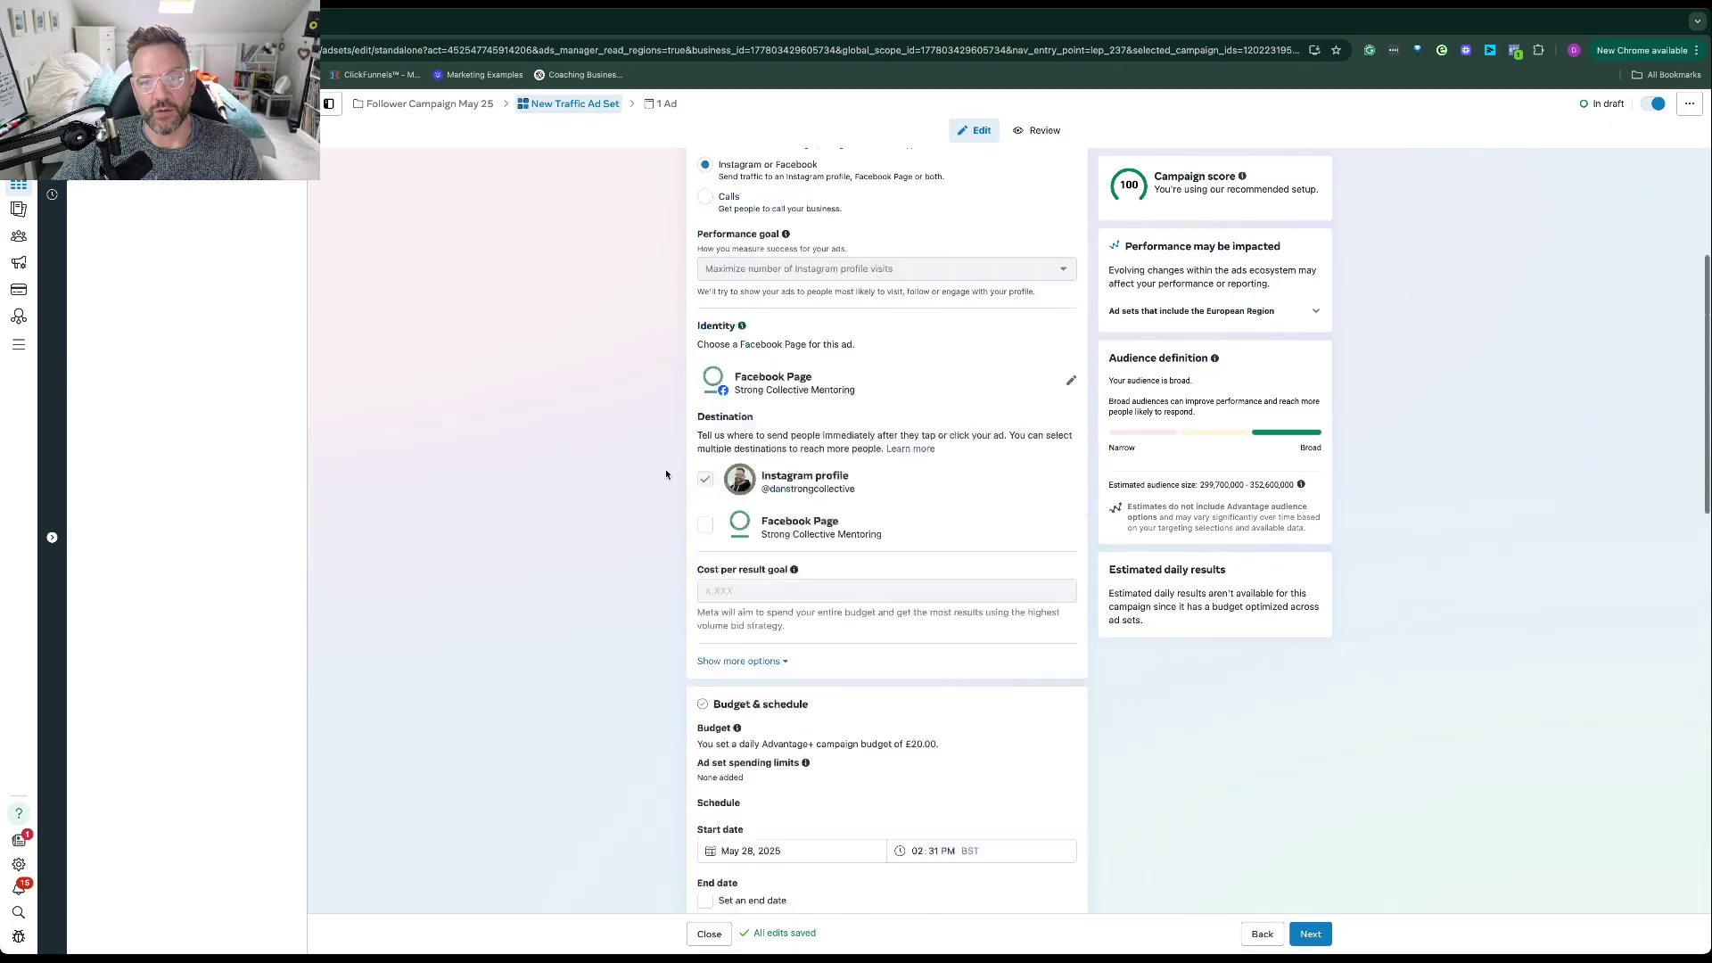
triple_click(807, 197)
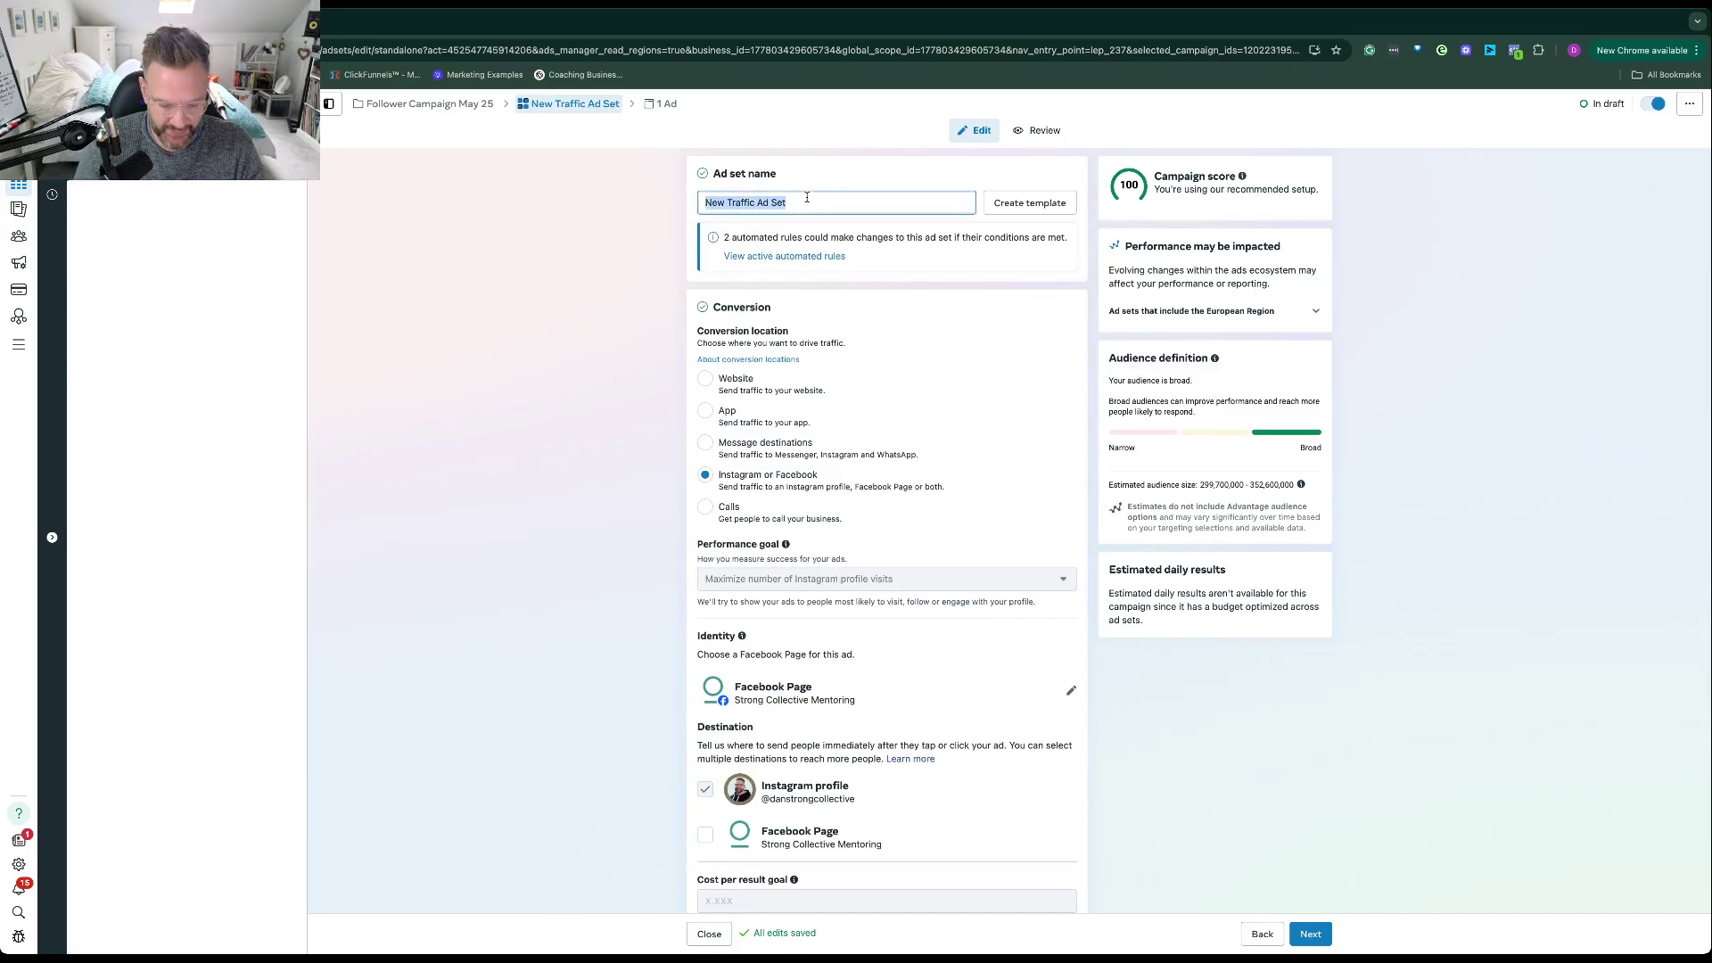
text(Open T)
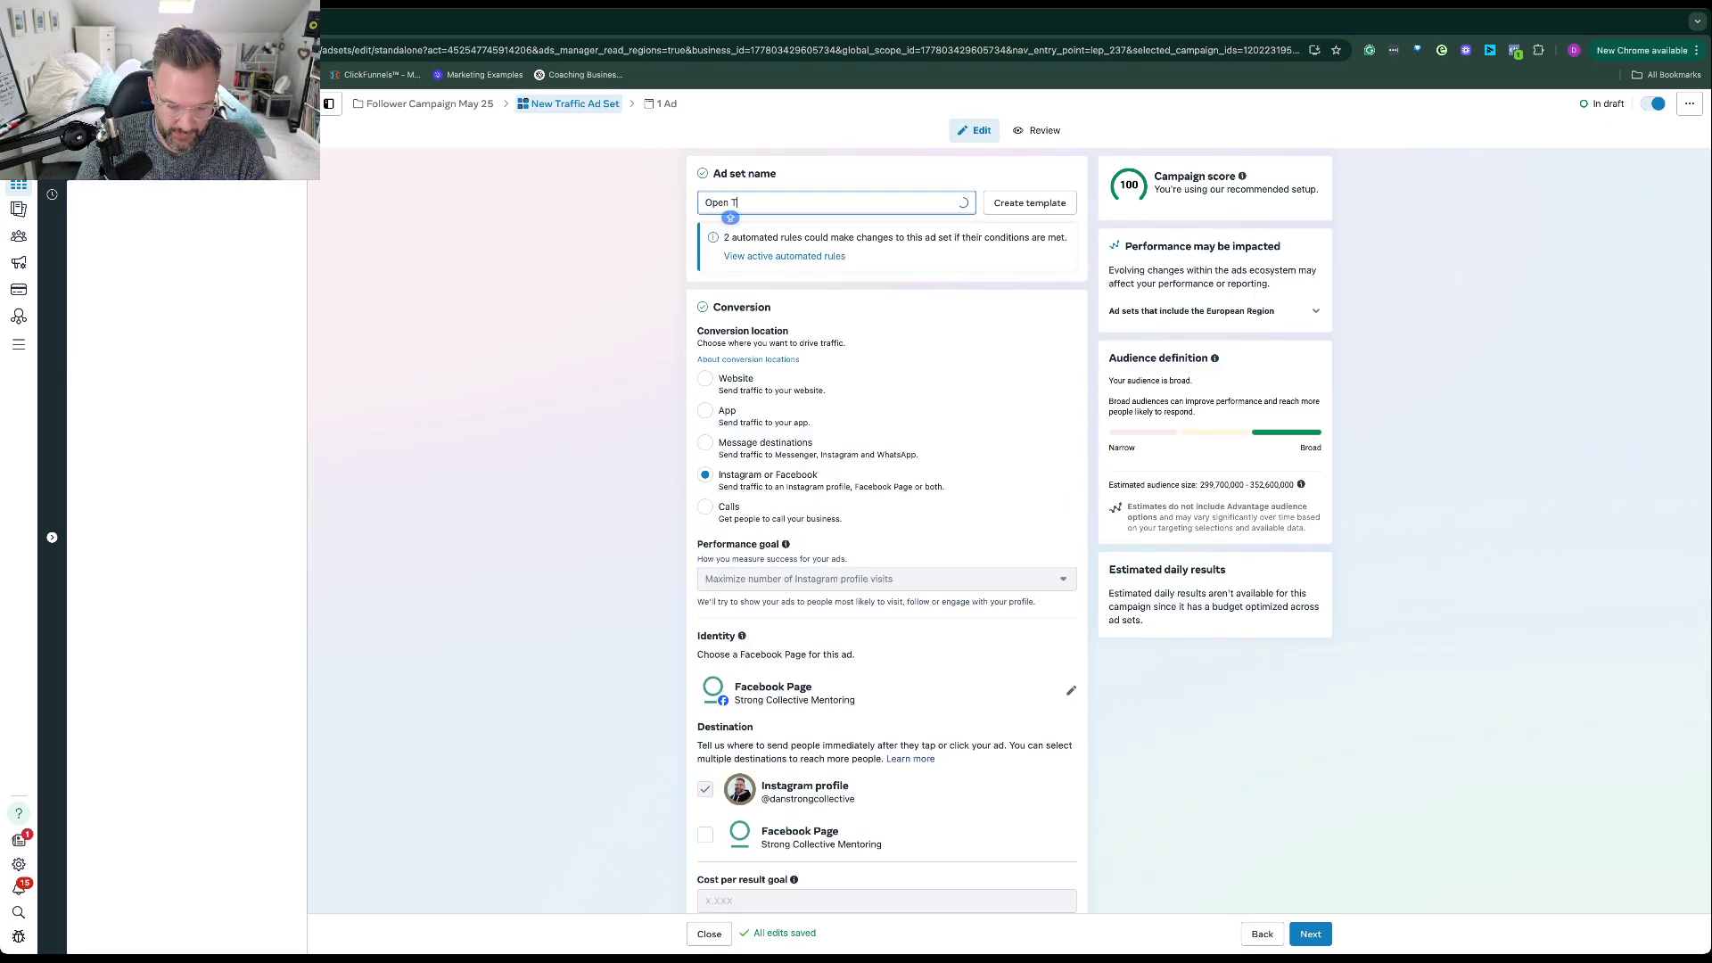
text(aregt)
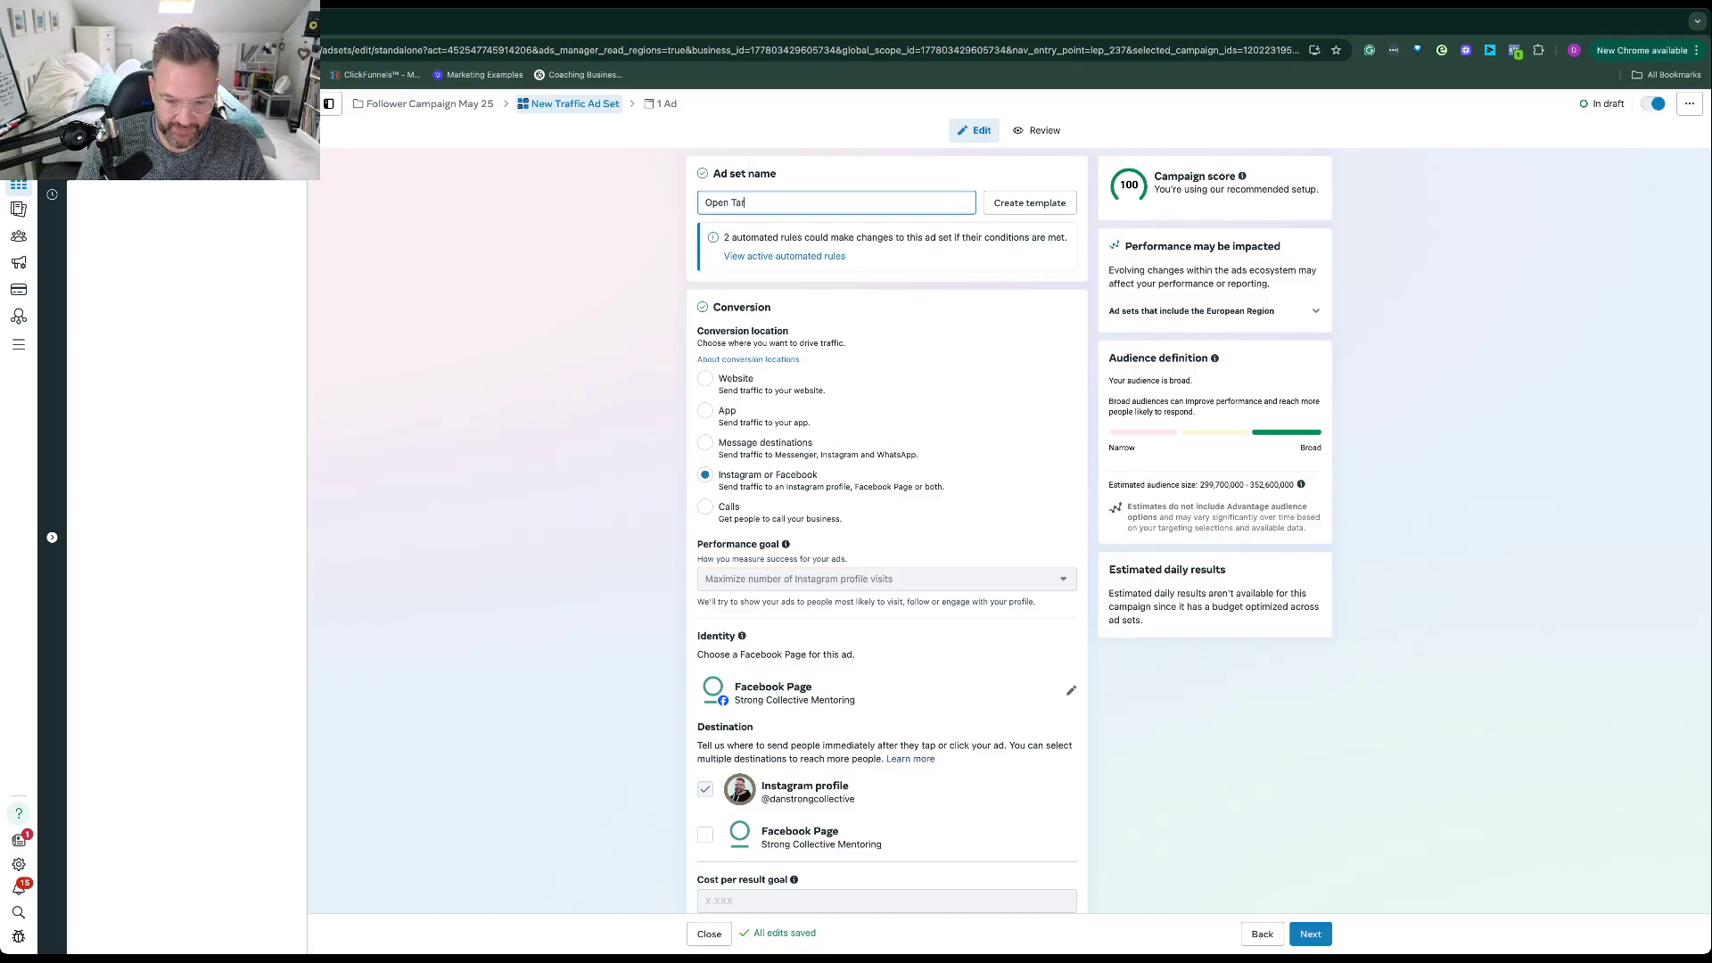
text(ting)
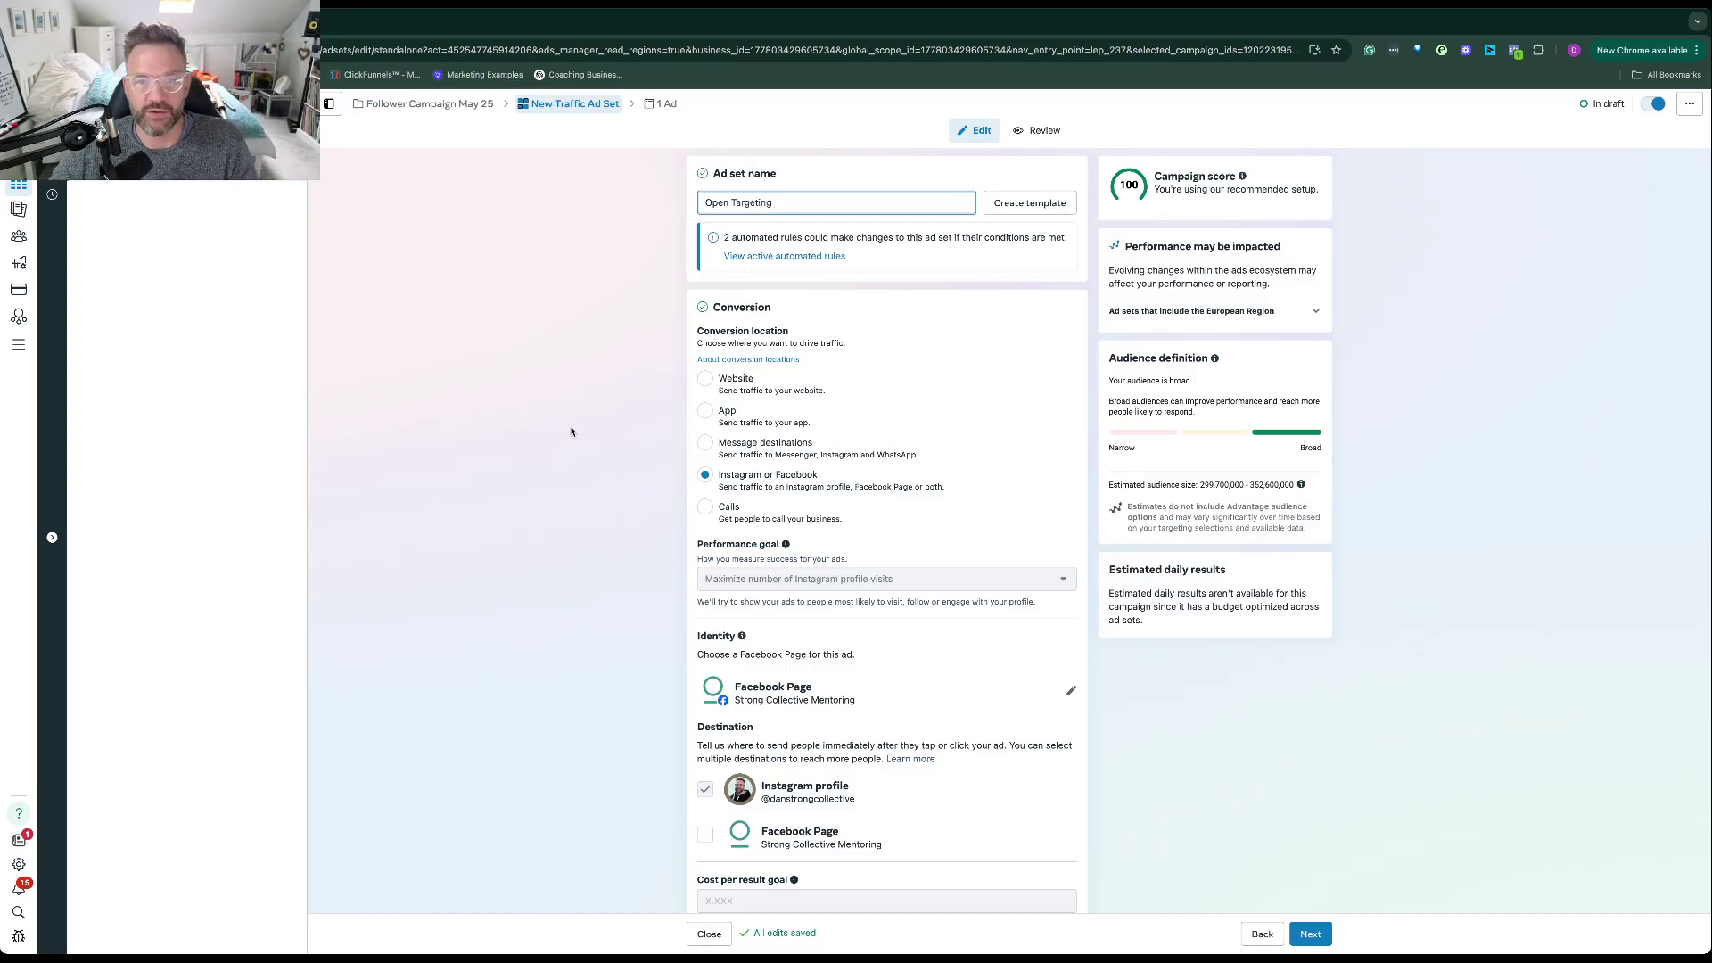
- Review the ad set's schedule, audience and placement settings
scroll(642, 490, down, 10)
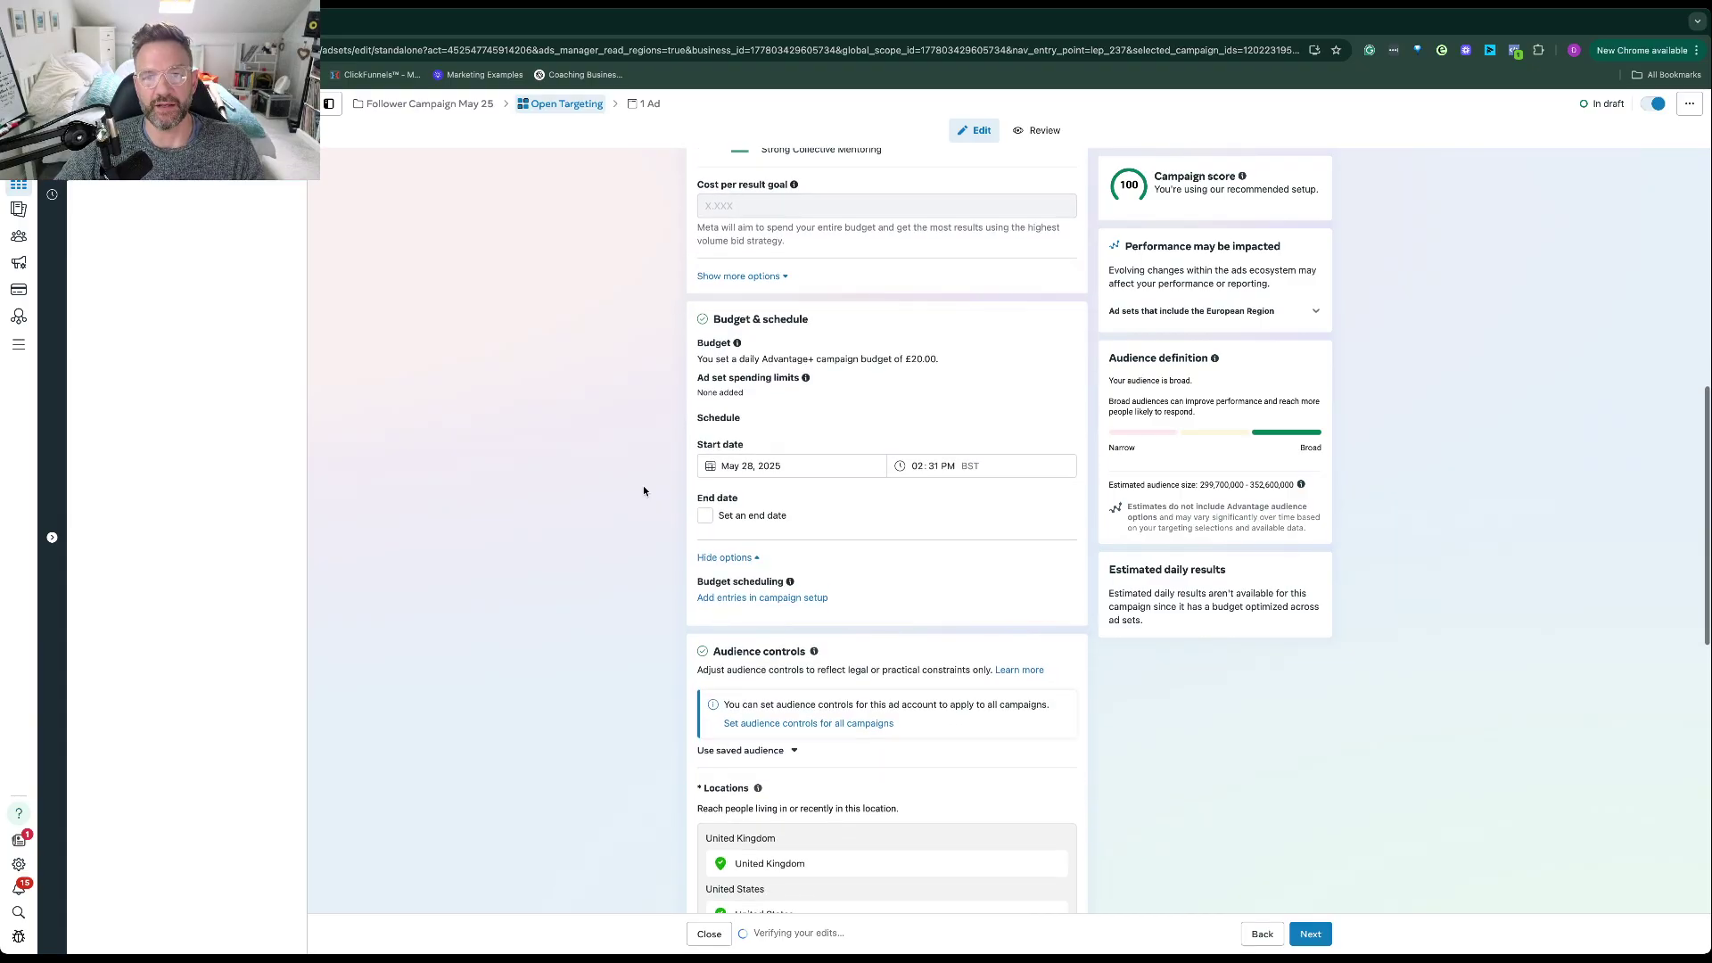
scroll(643, 489, up, 2)
scroll(637, 535, down, 5)
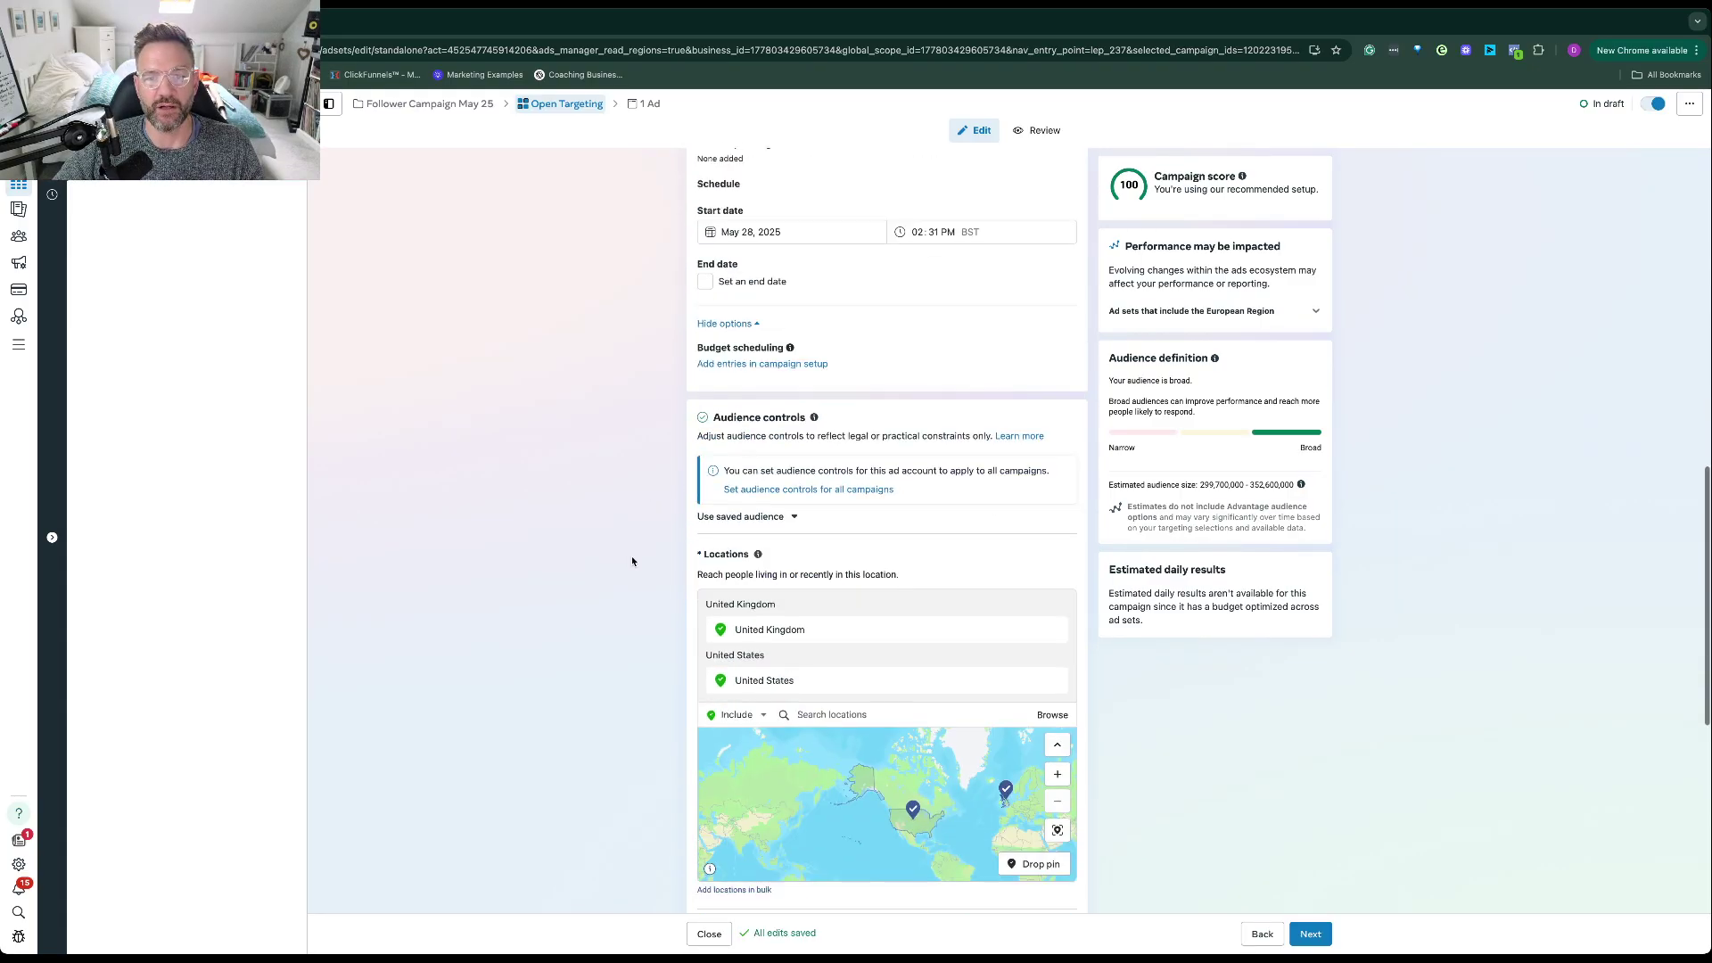
scroll(632, 561, down, 5)
scroll(632, 561, down, 1)
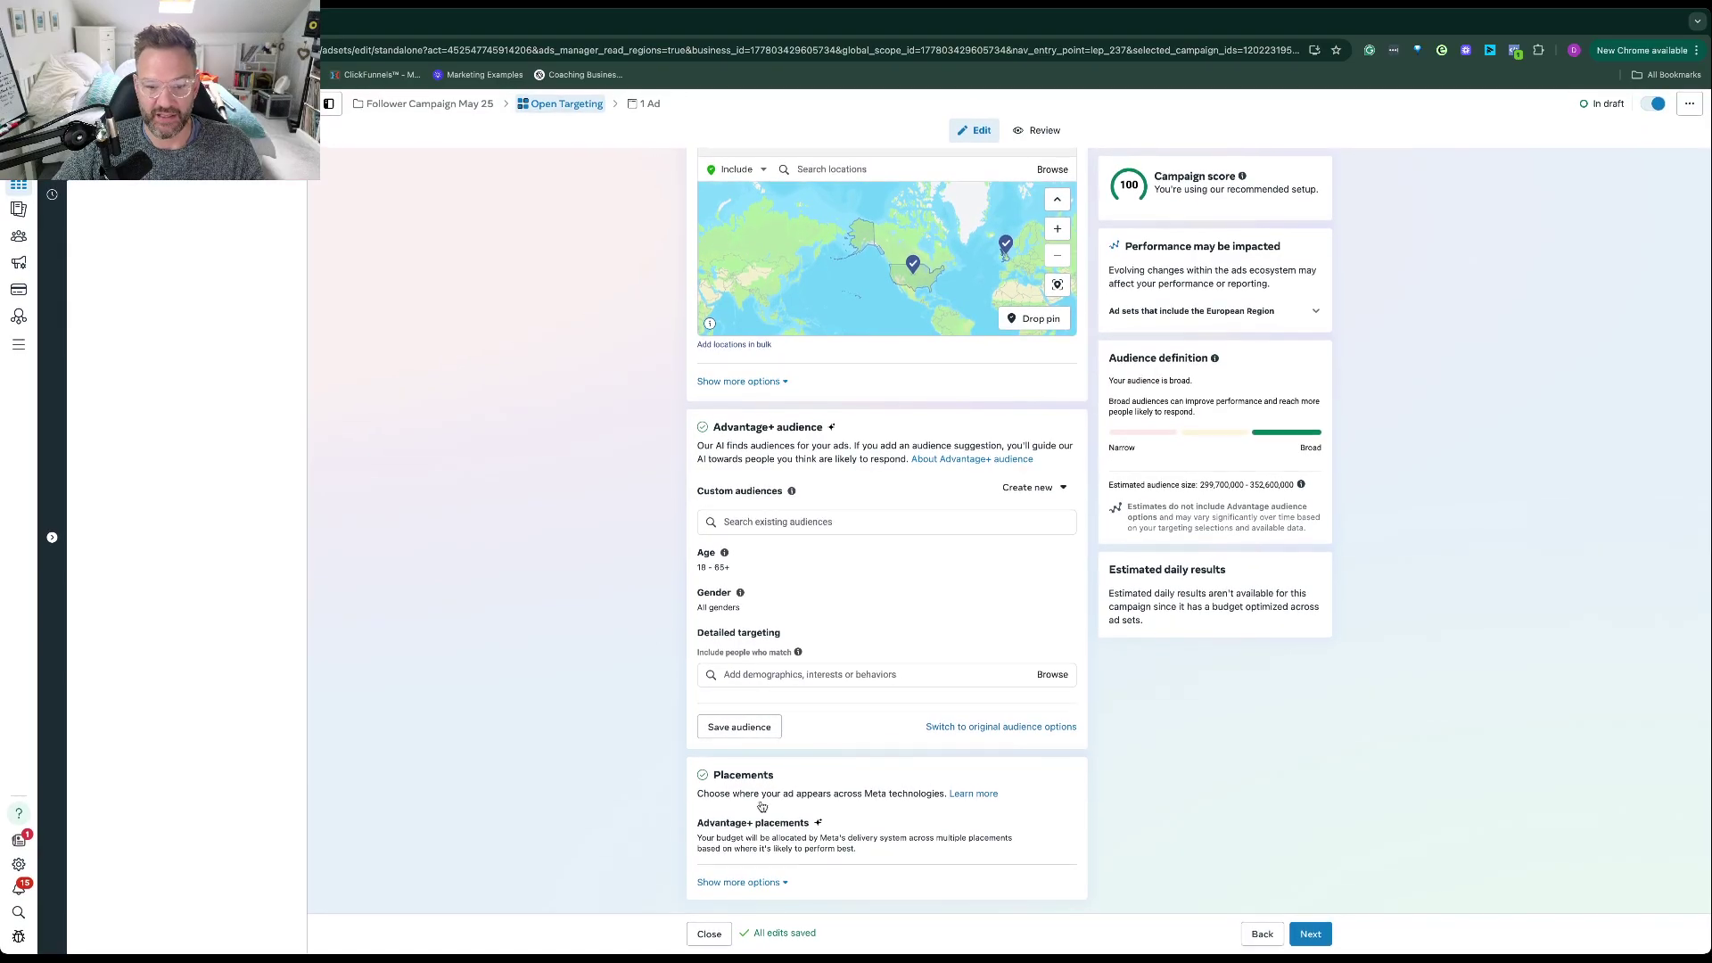
- Switch the ad set to manual placements and exclude the Facebook platform, keeping only Instagram
click(764, 883)
scroll(714, 569, down, 3)
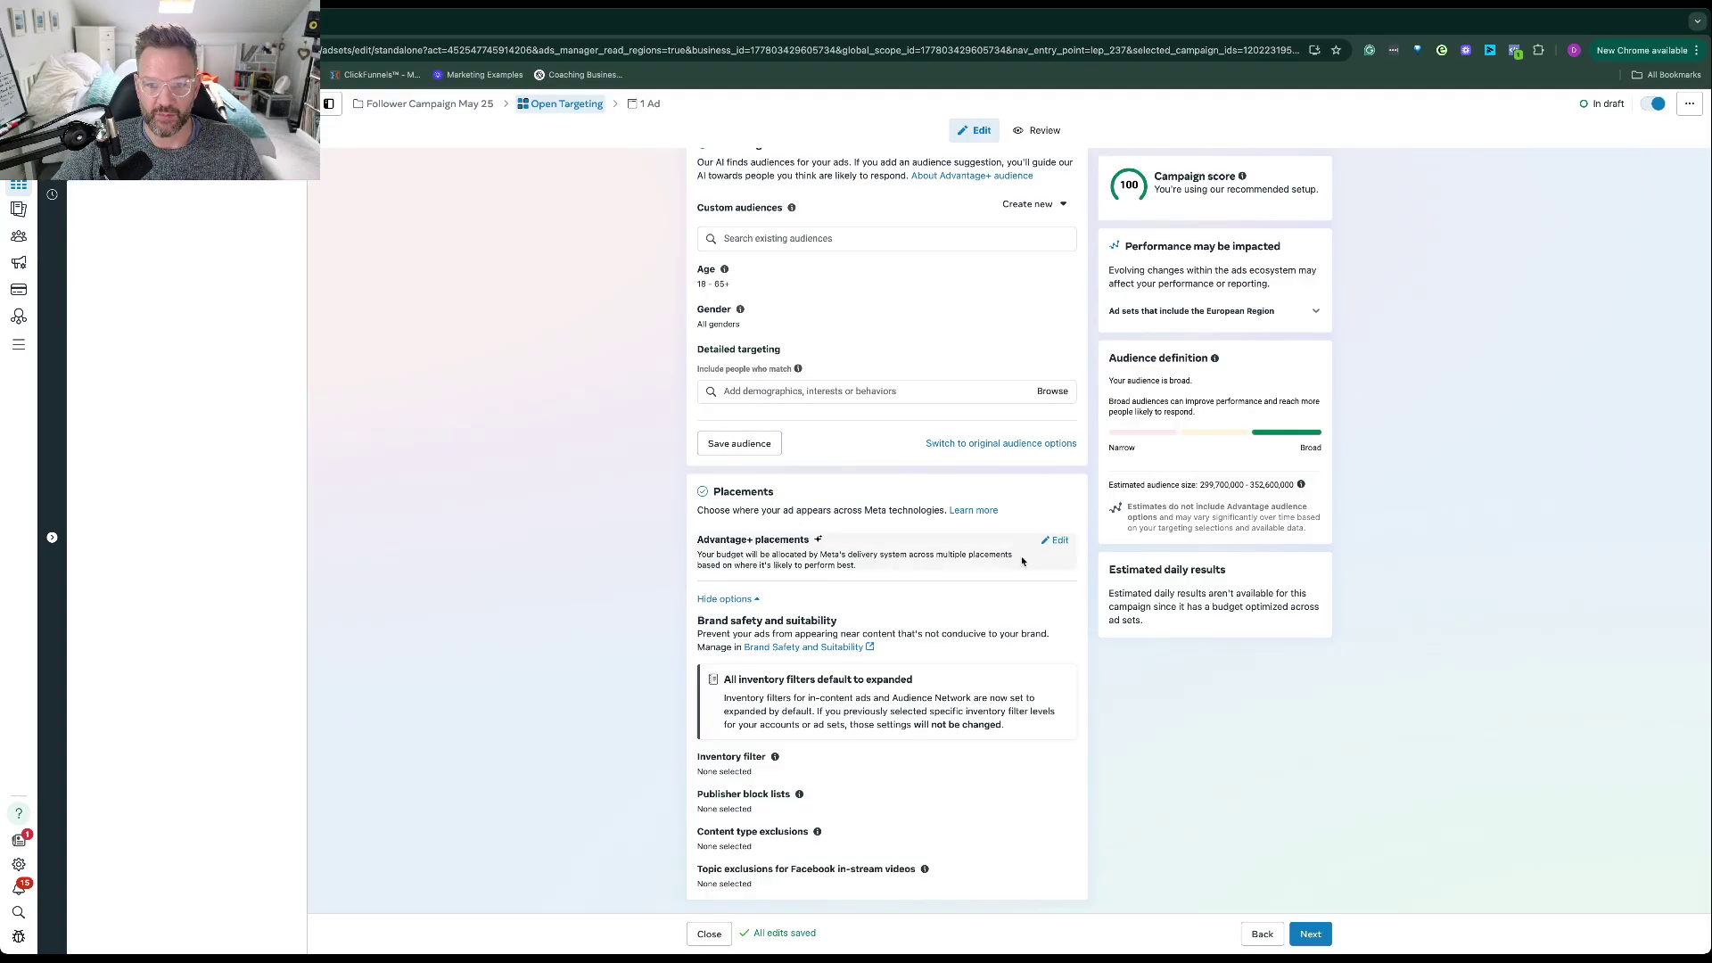
click(706, 599)
scroll(680, 649, down, 2)
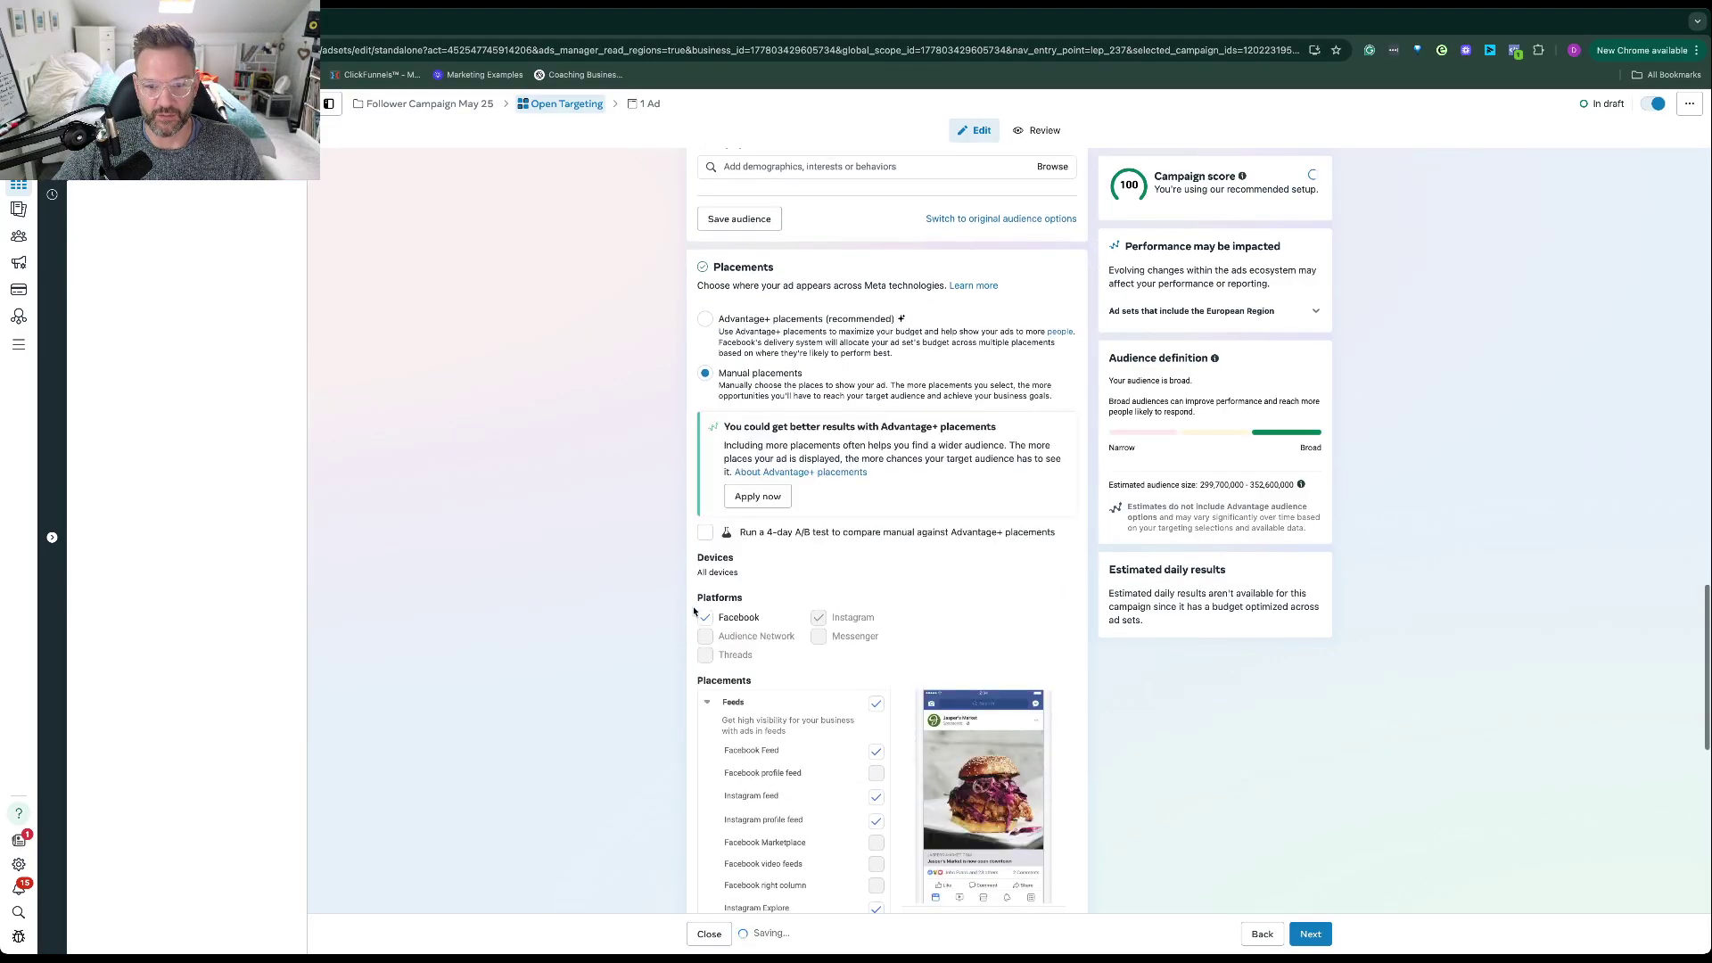
click(705, 617)
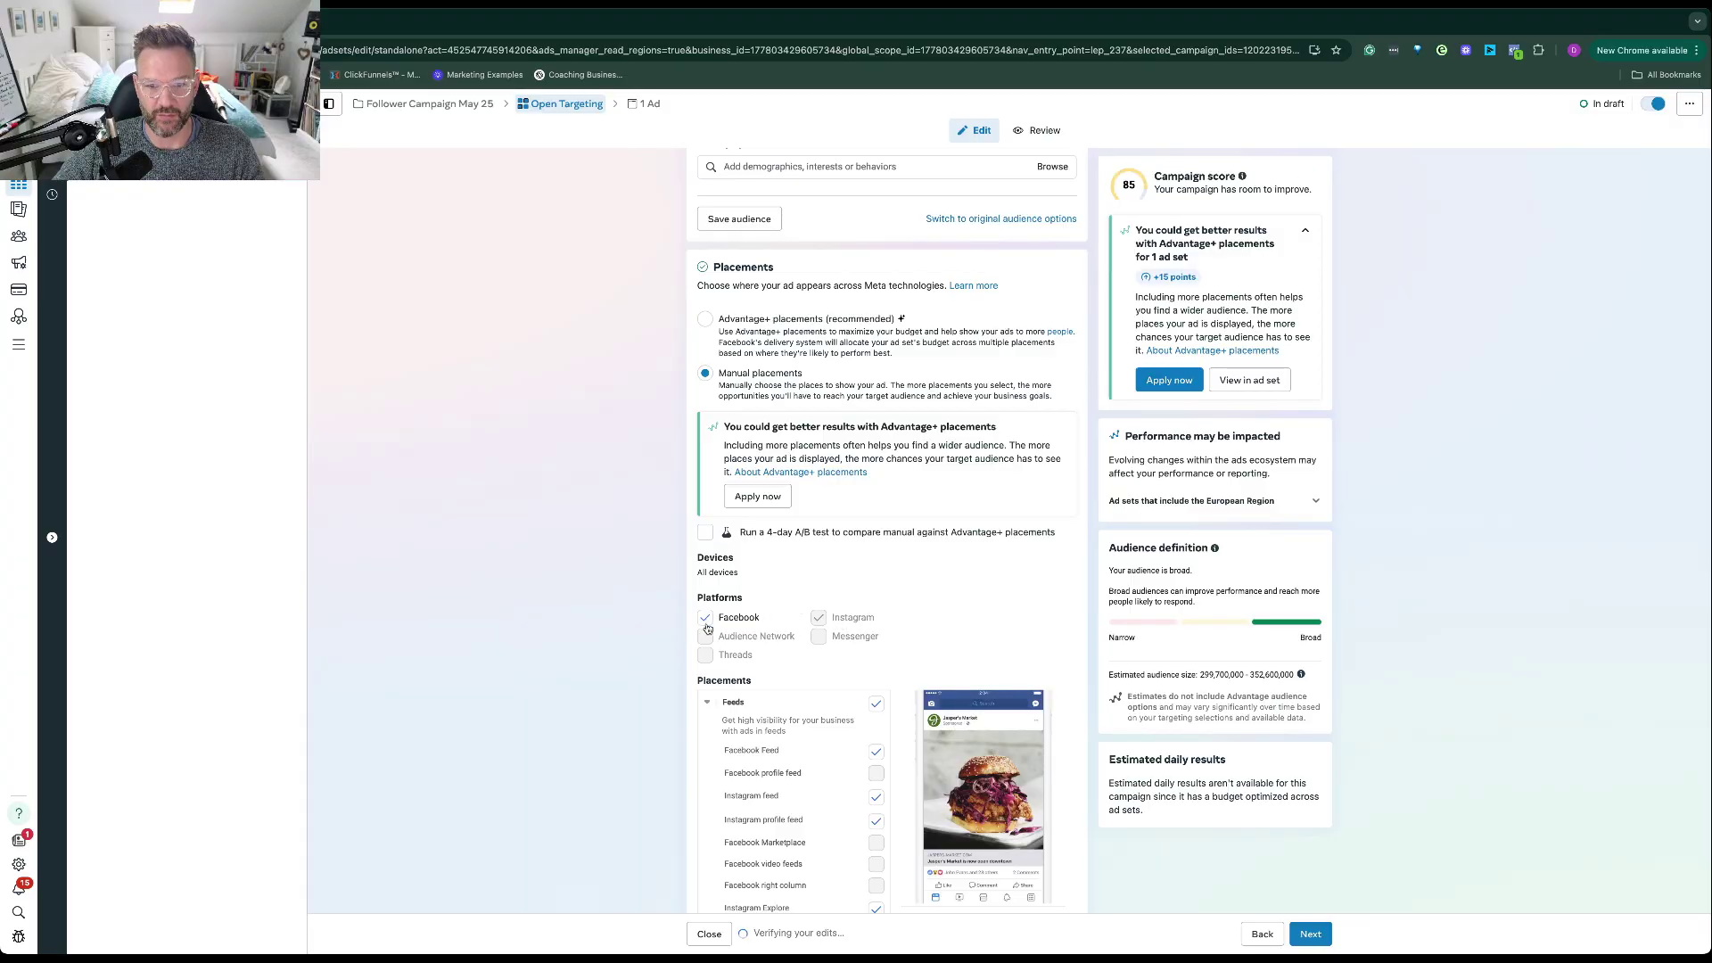
- Review the selected Instagram feed, Explore, Stories and Reels placements along with the ad set's other settings
scroll(689, 637, down, 3)
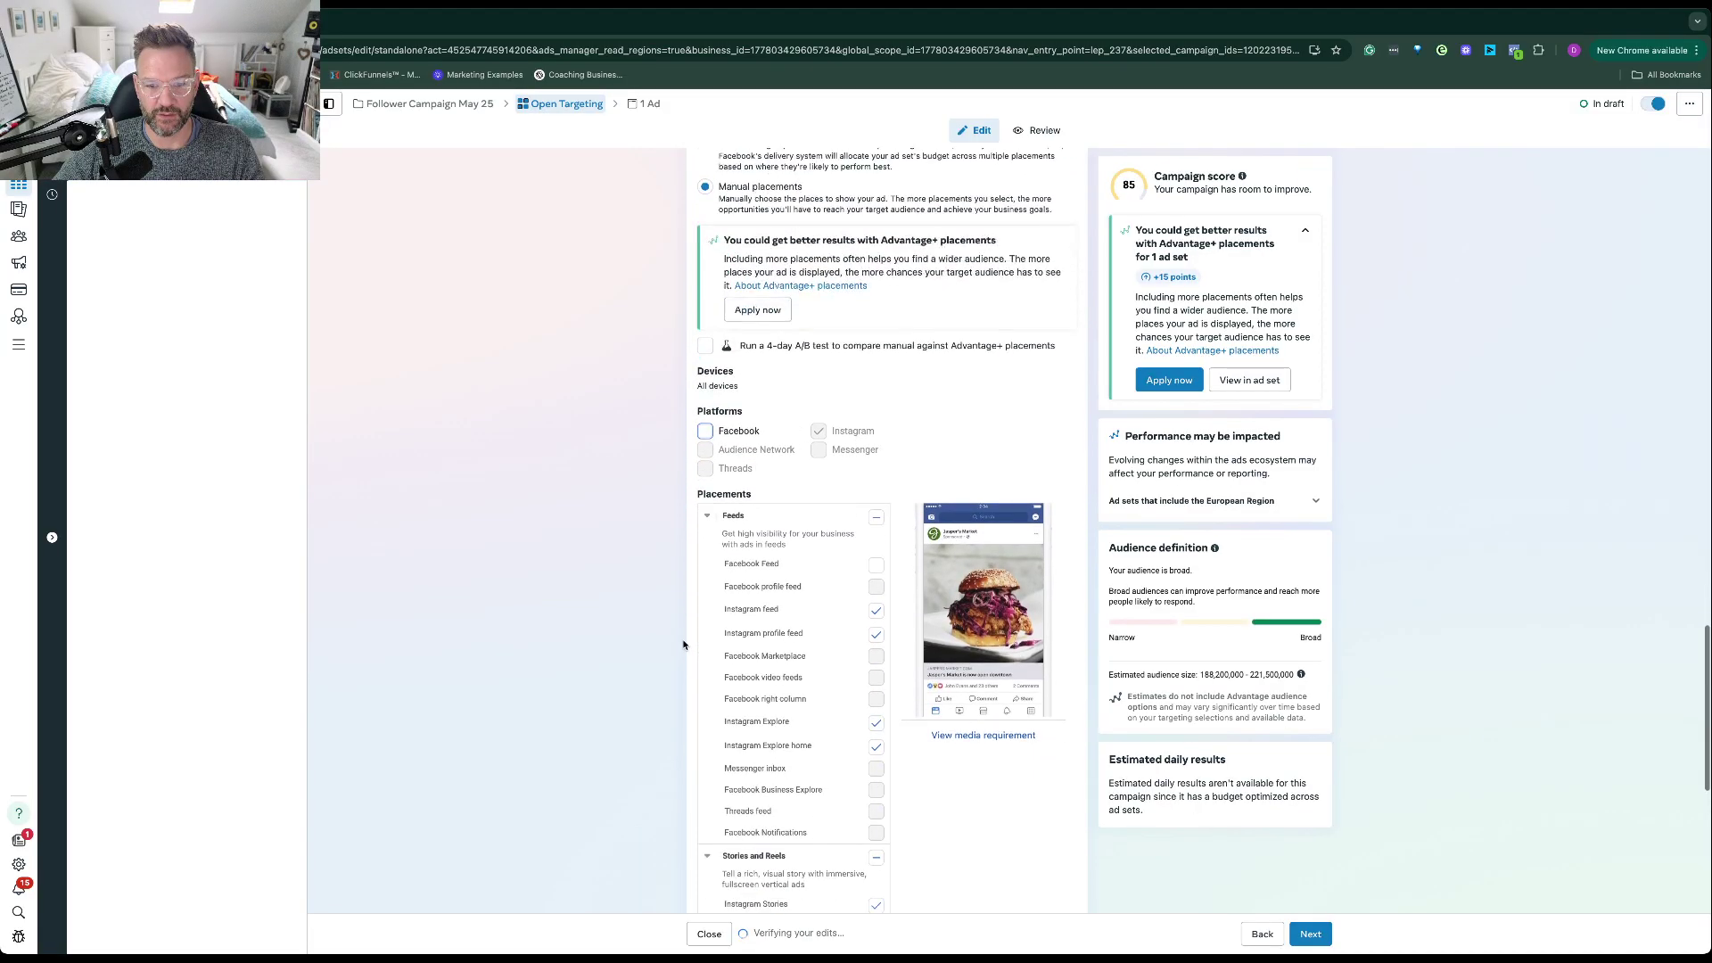
scroll(684, 642, up, 10)
scroll(684, 643, up, 10)
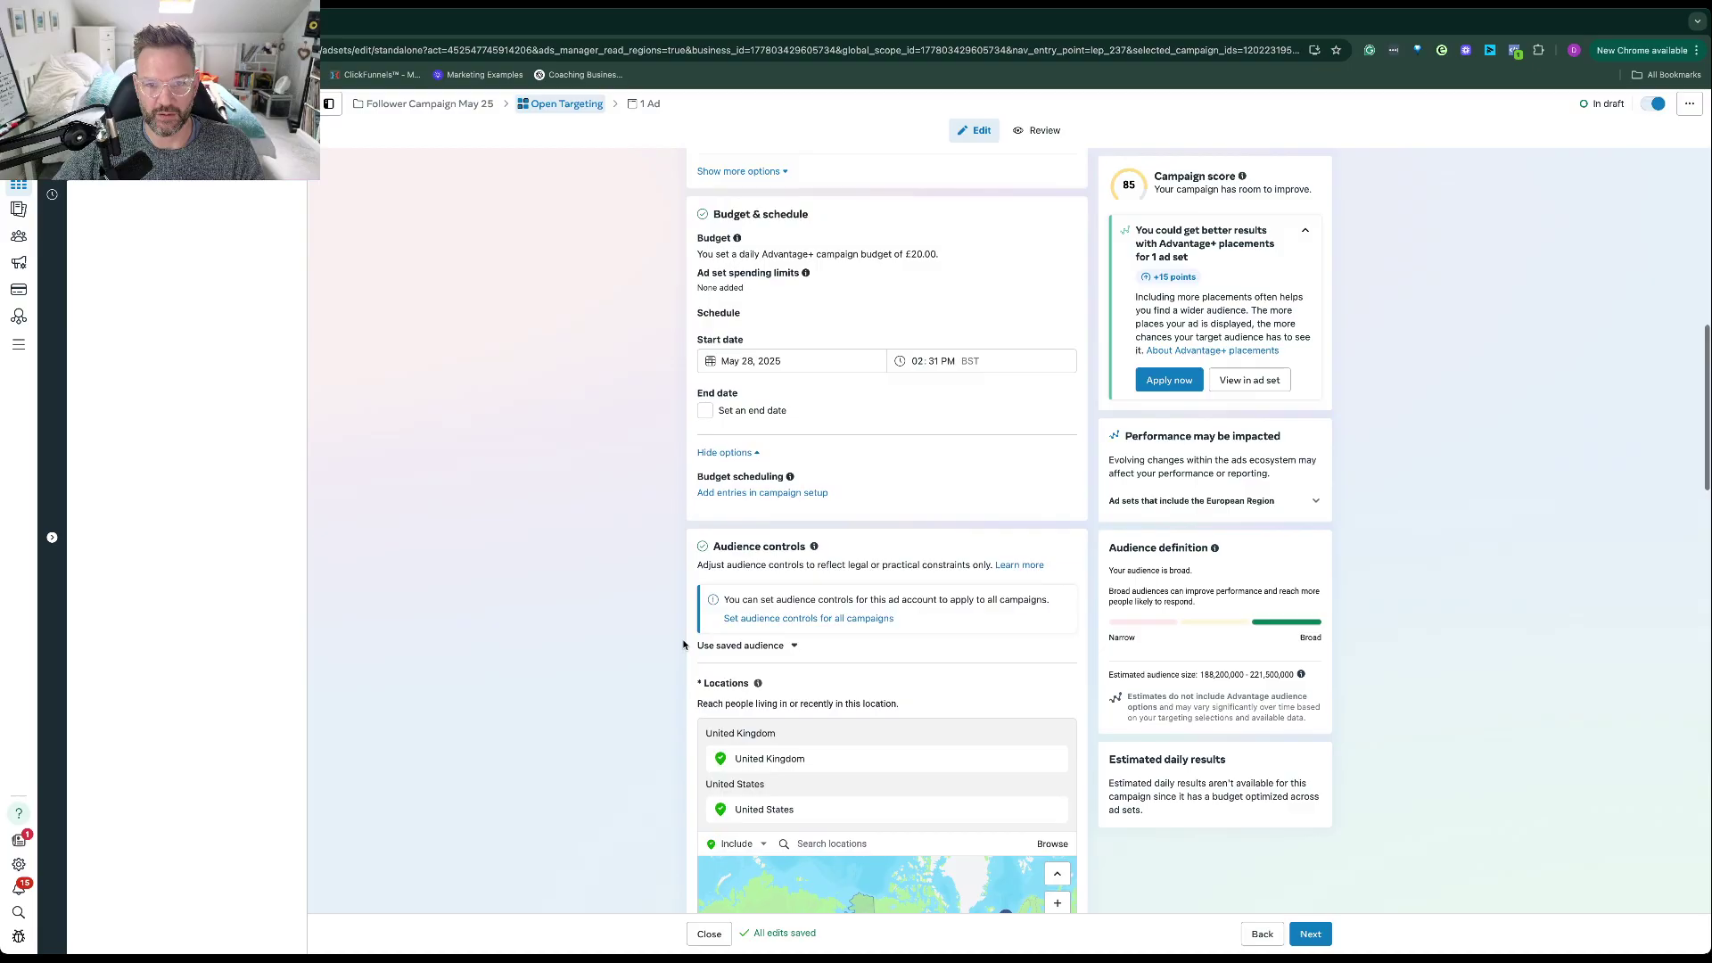
scroll(684, 644, down, 5)
scroll(684, 644, down, 10)
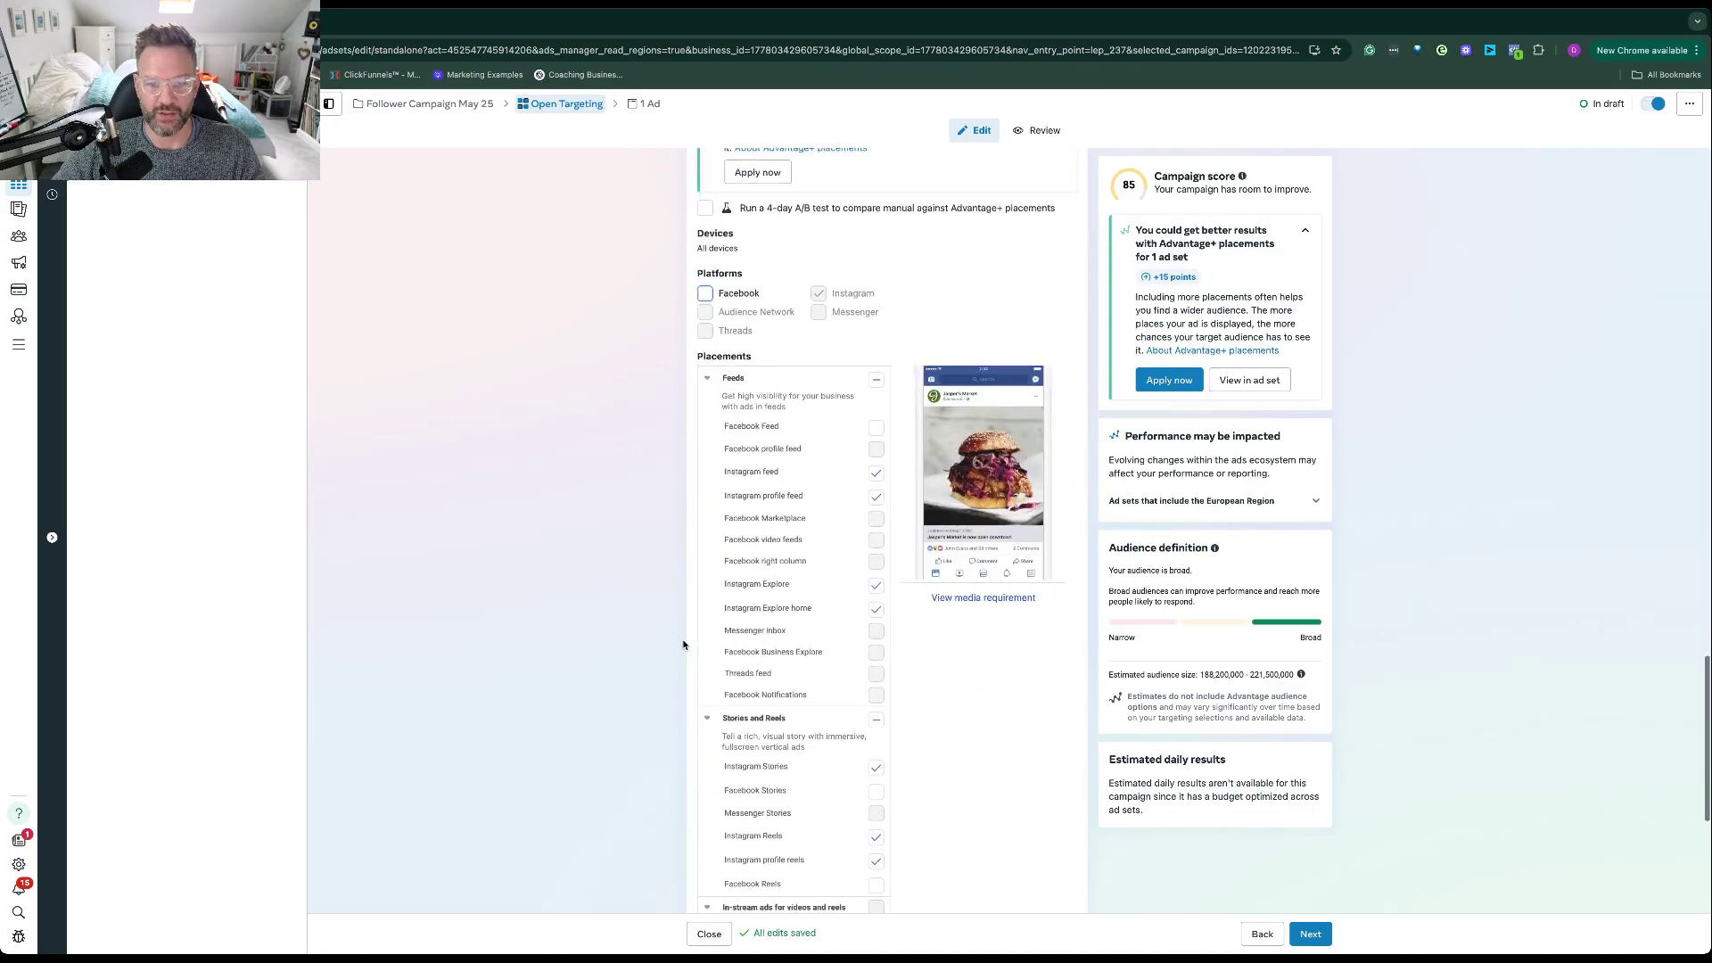
scroll(684, 660, up, 5)
scroll(683, 667, down, 3)
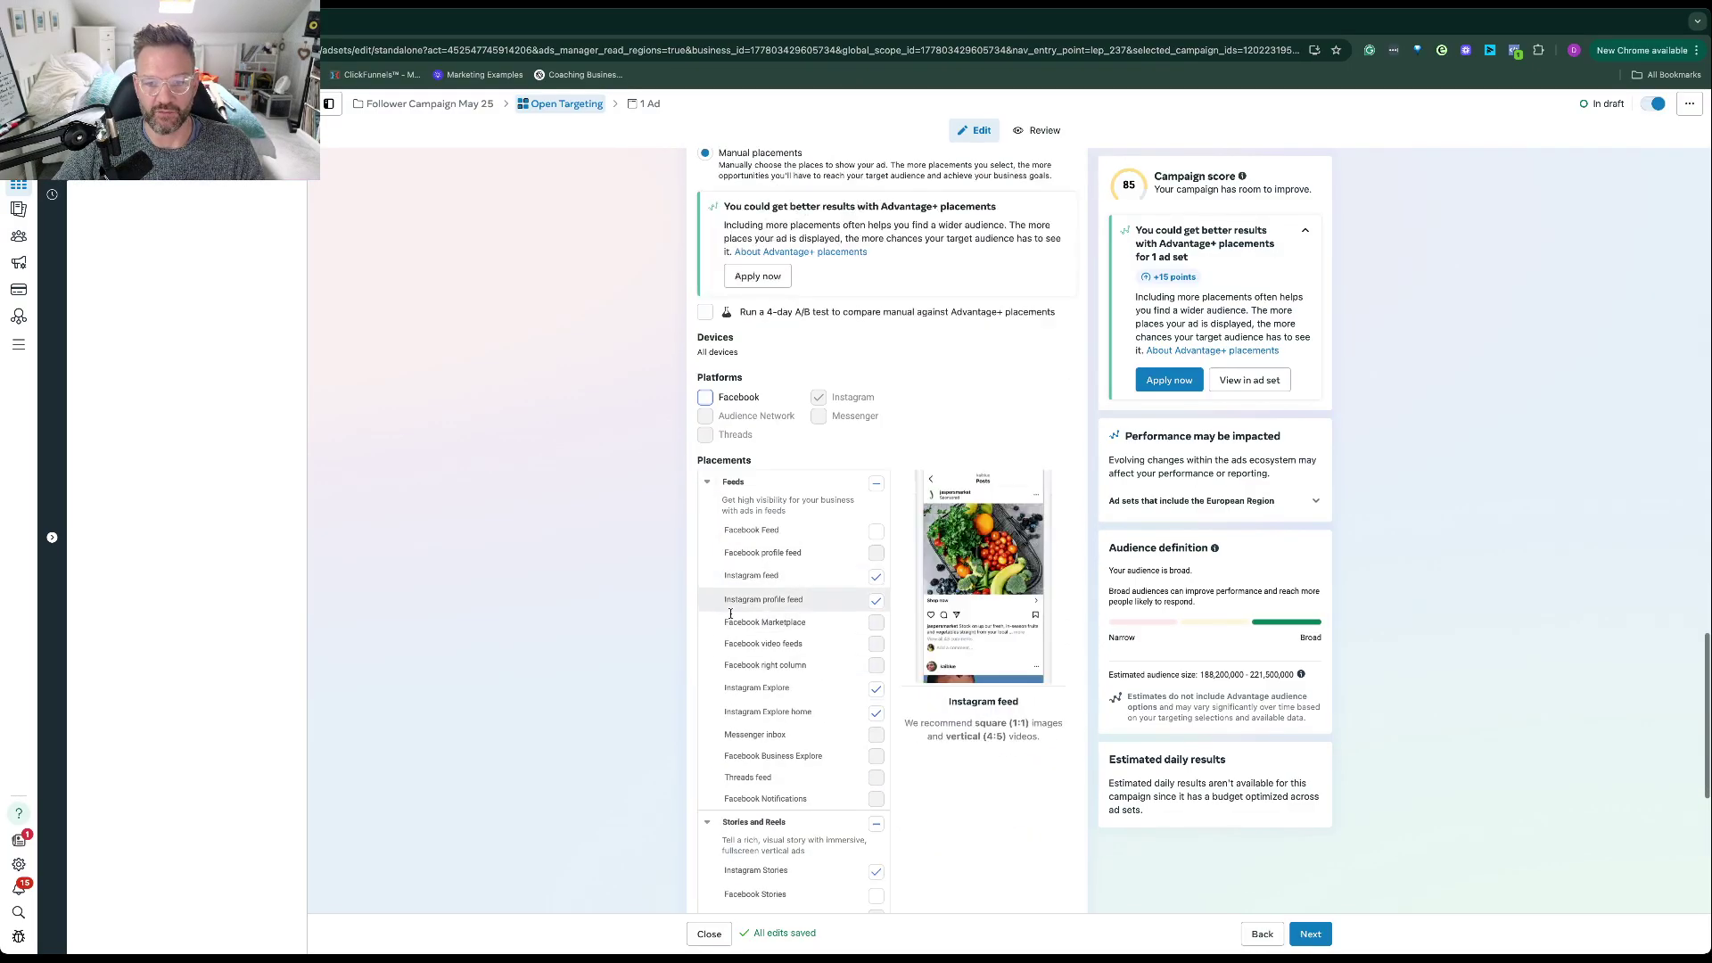
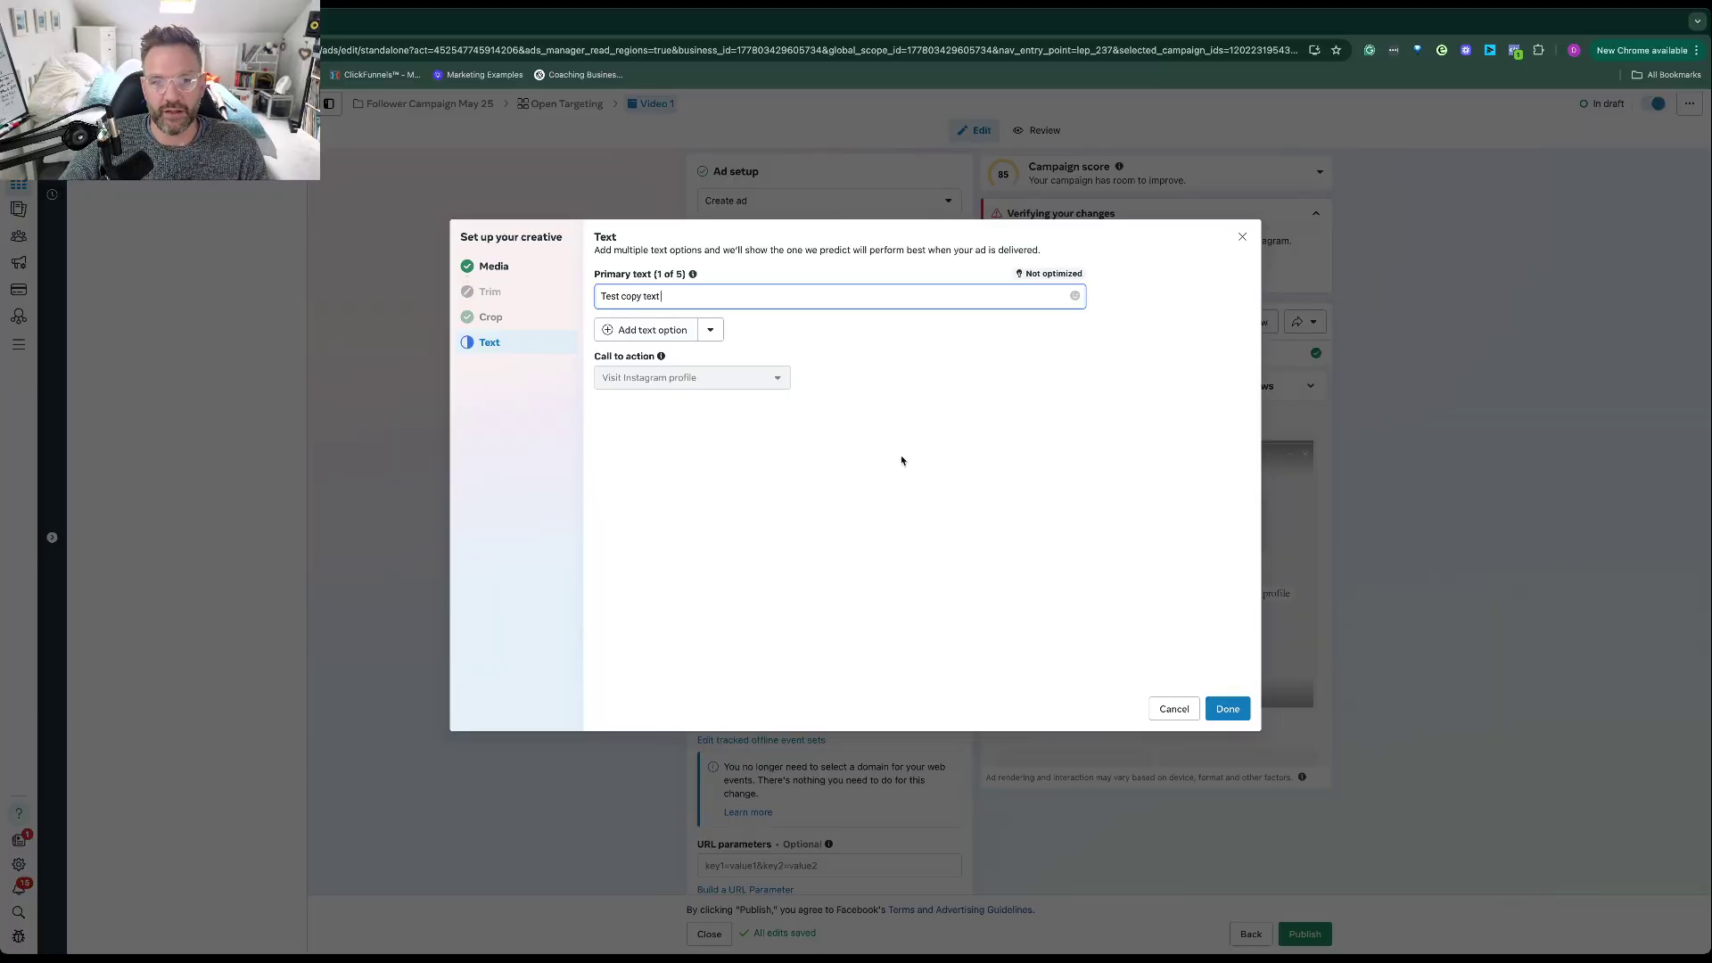
- Finish the video creative with the primary text "Test copy text" and review the ad's creative and tracking settings
click(1226, 719)
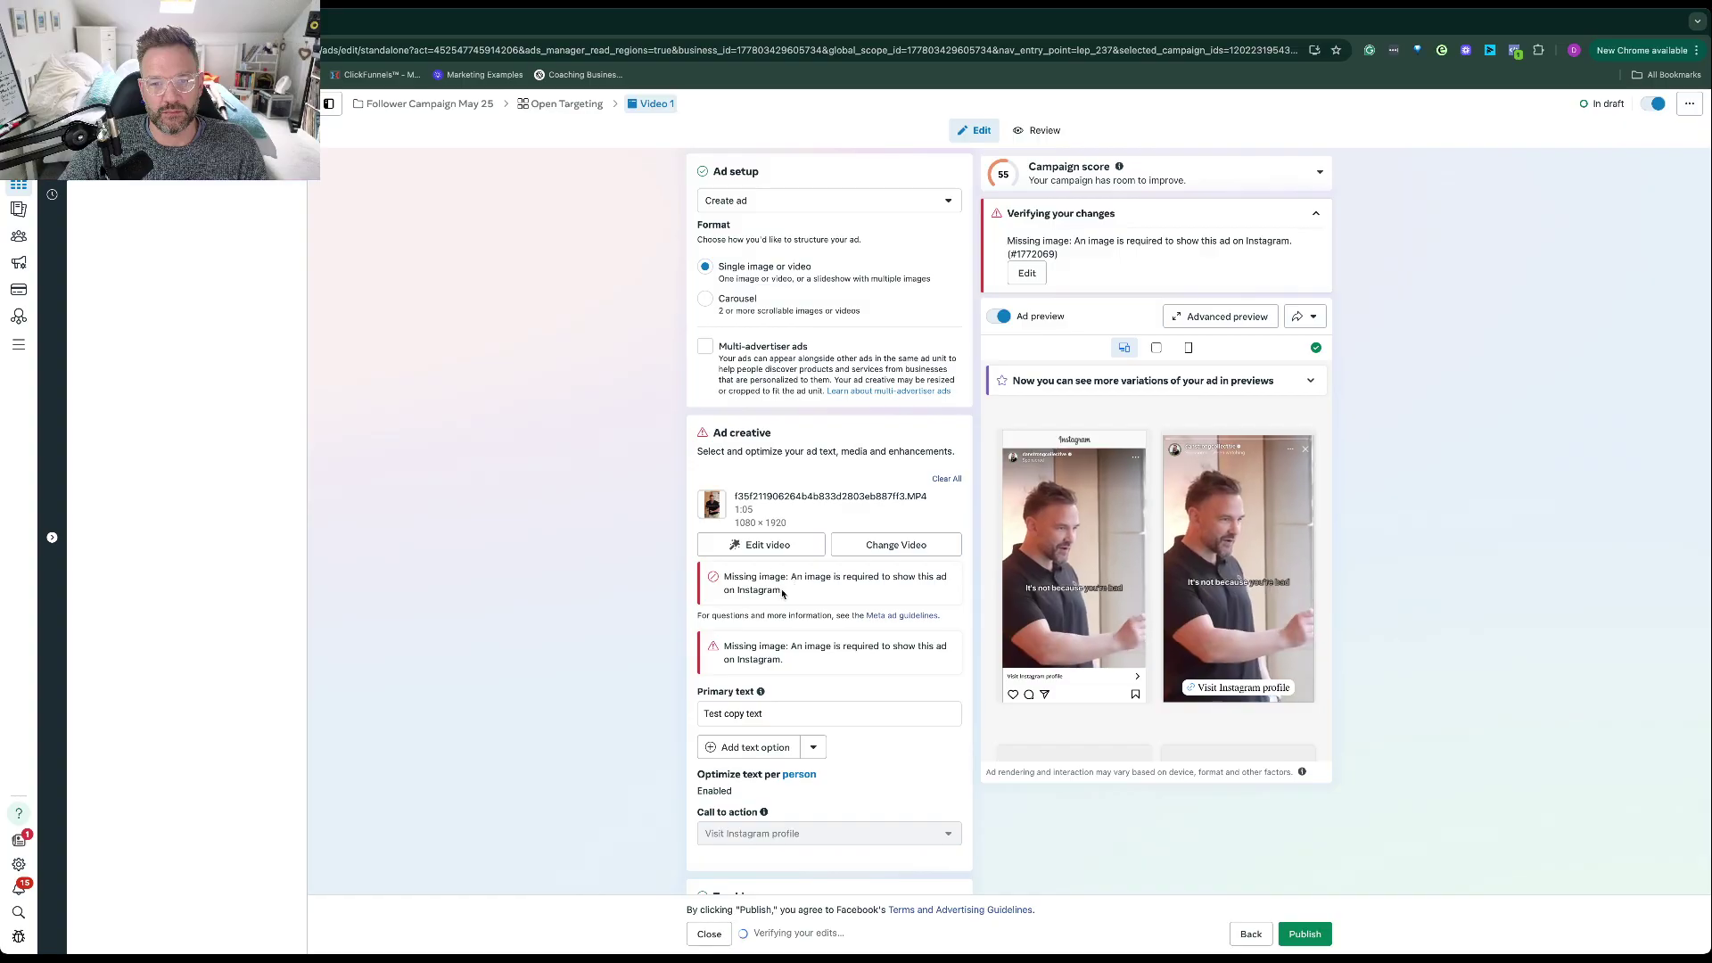
scroll(821, 588, up, 2)
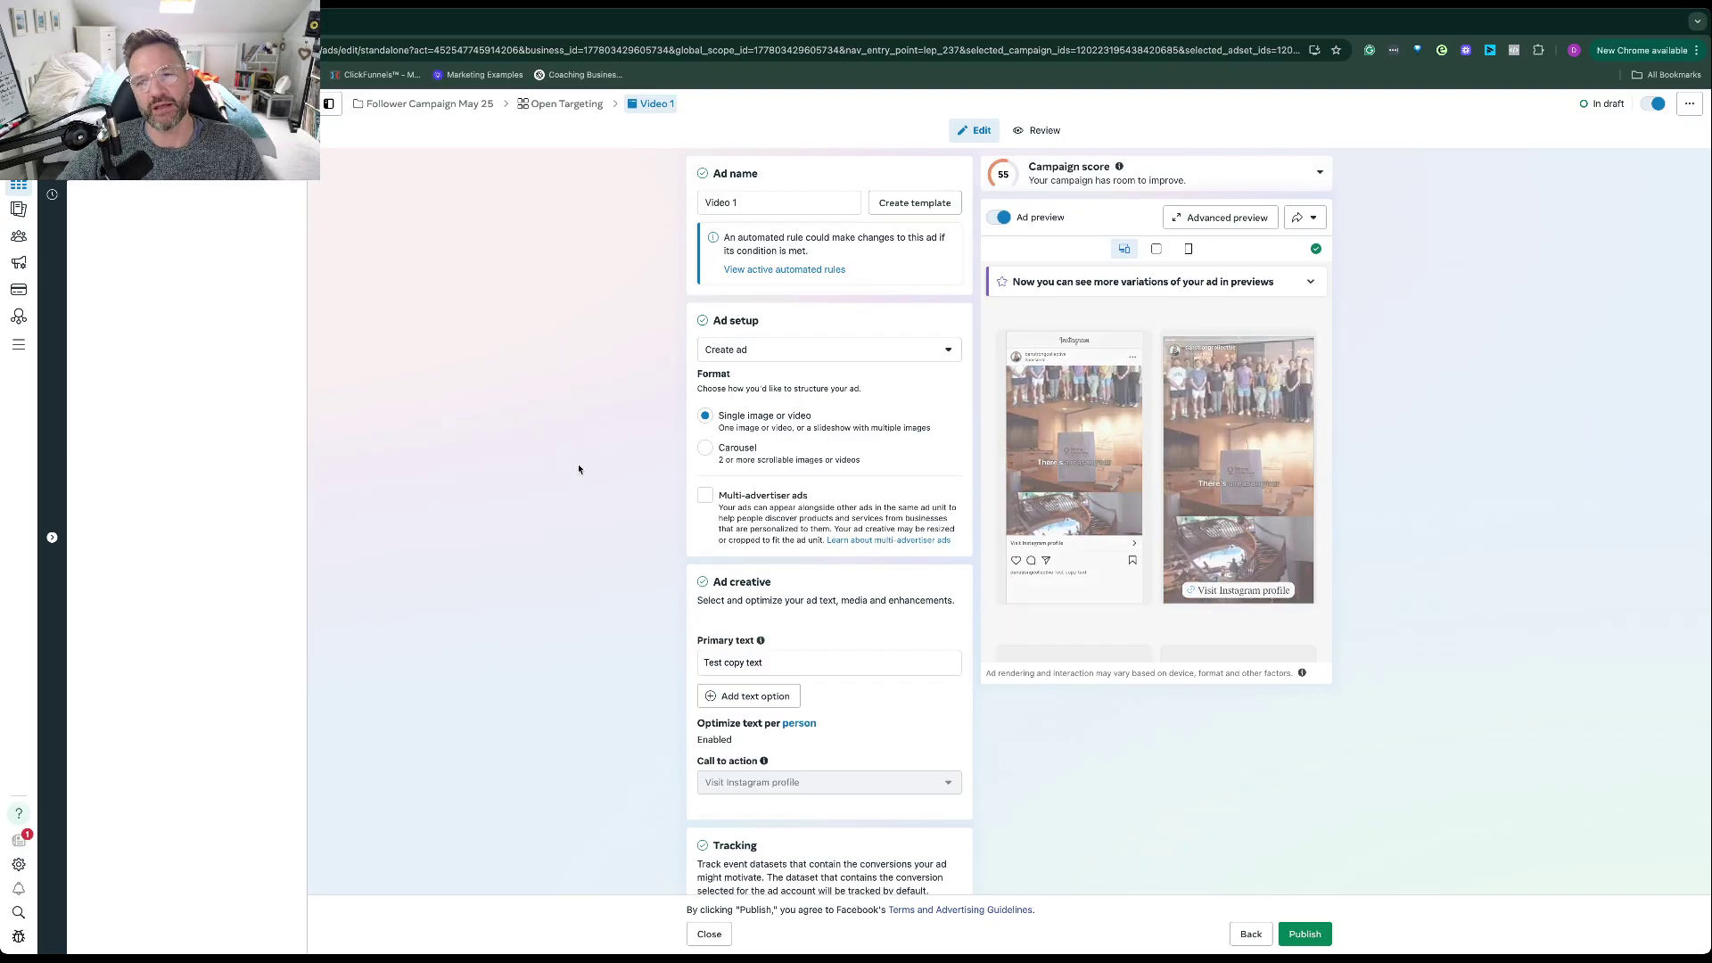
scroll(633, 621, down, 3)
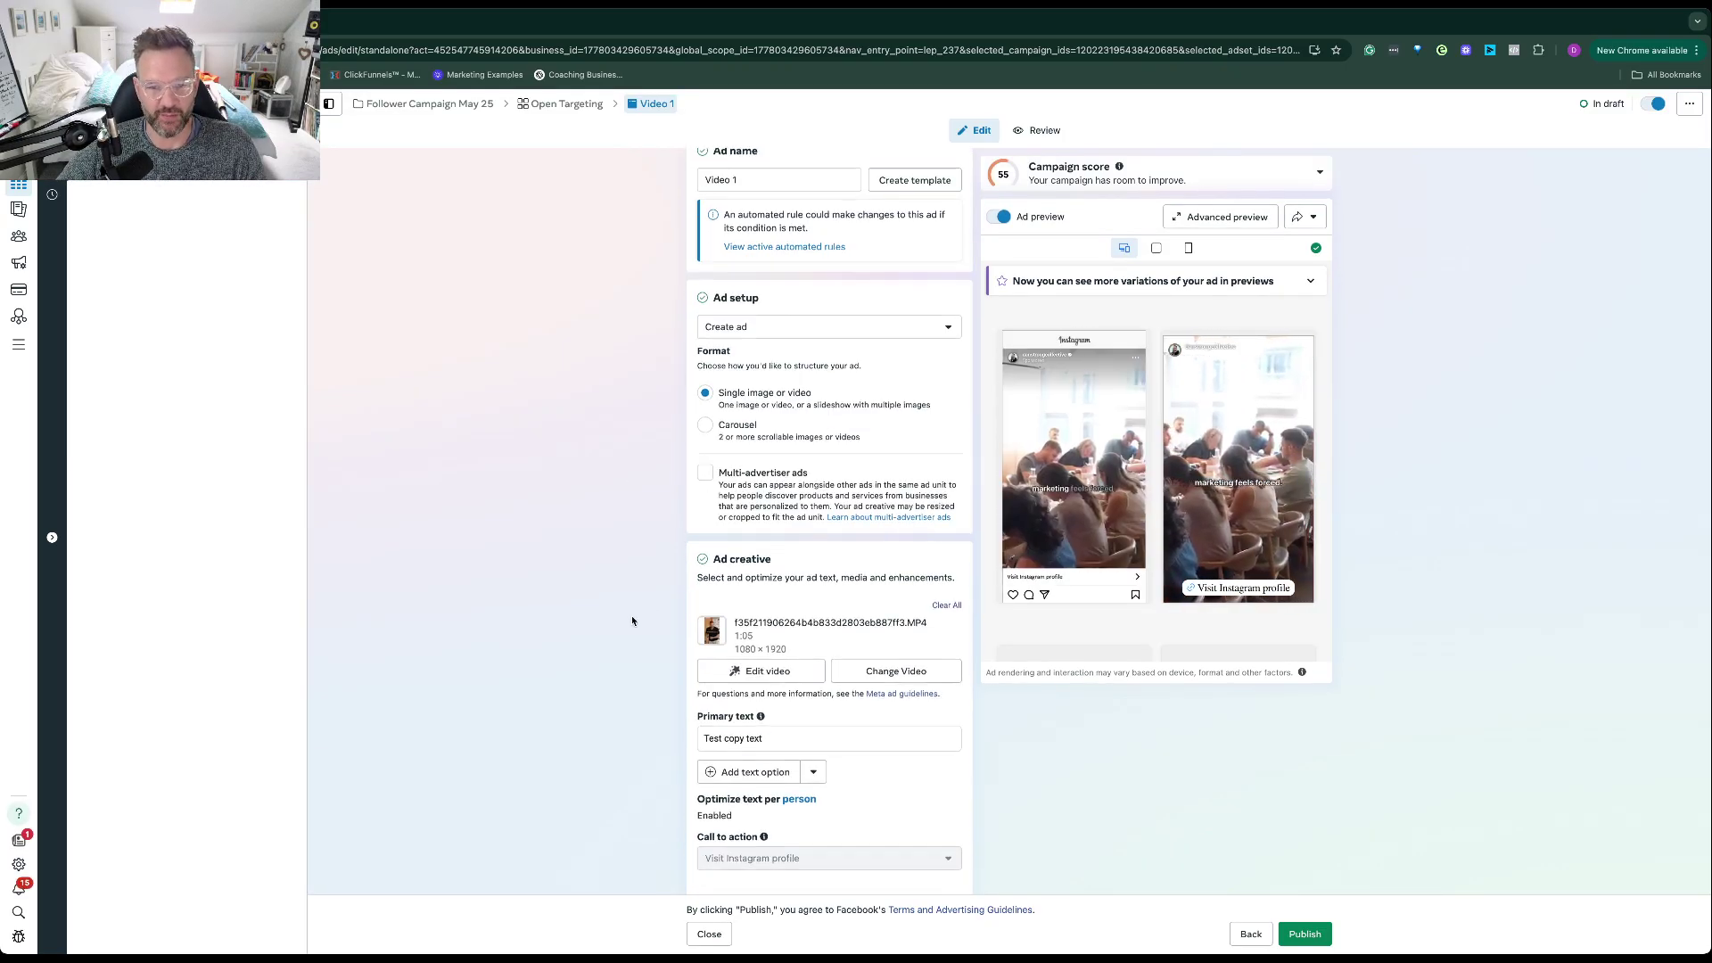
scroll(633, 622, down, 3)
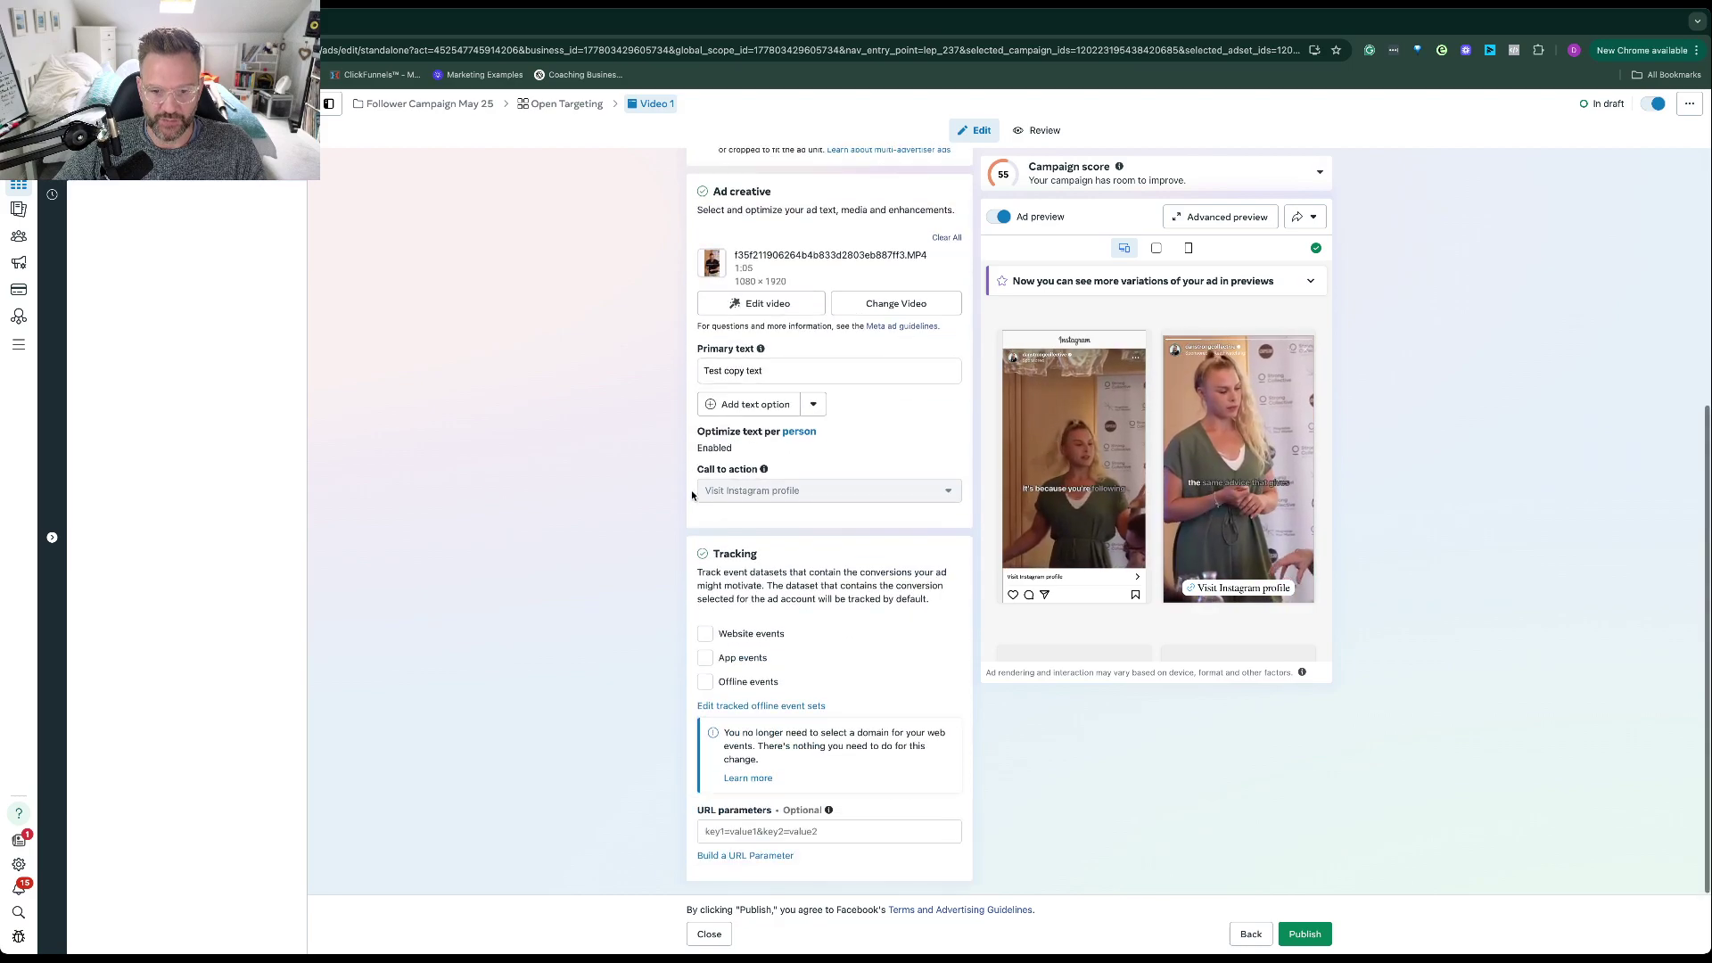
scroll(660, 634, up, 4)
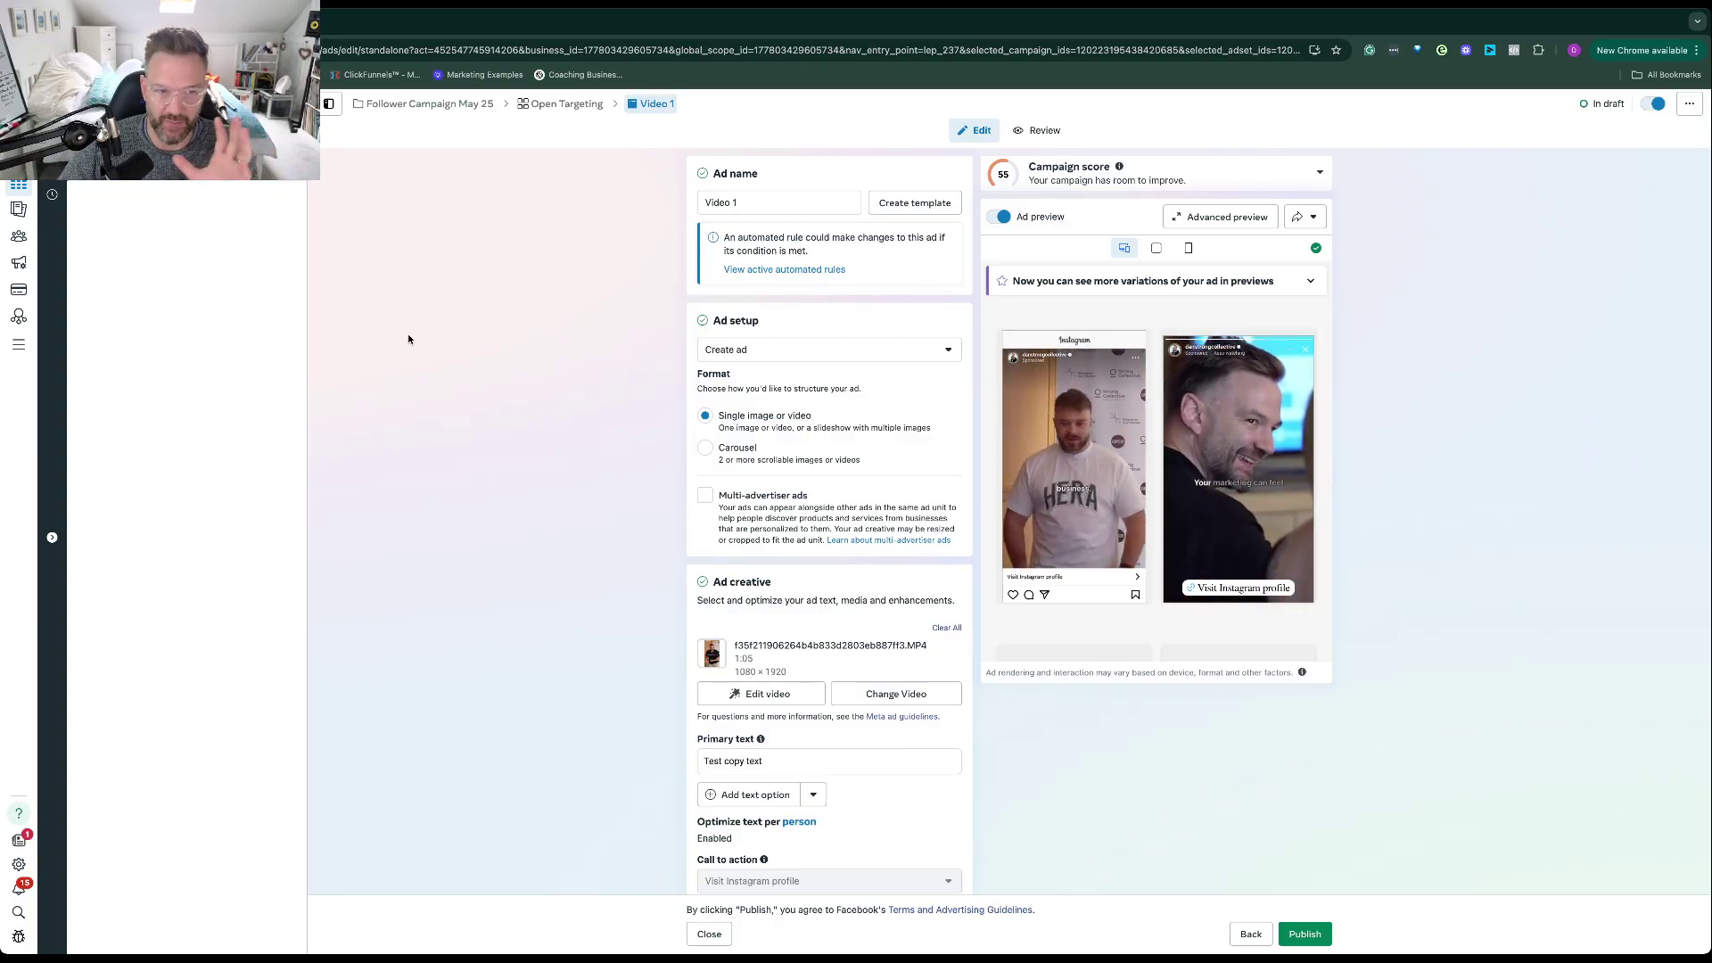
- Duplicate the Open Targeting ad set once within the existing Follower Campaign May 25, keeping existing reactions, comments and shares
click(329, 164)
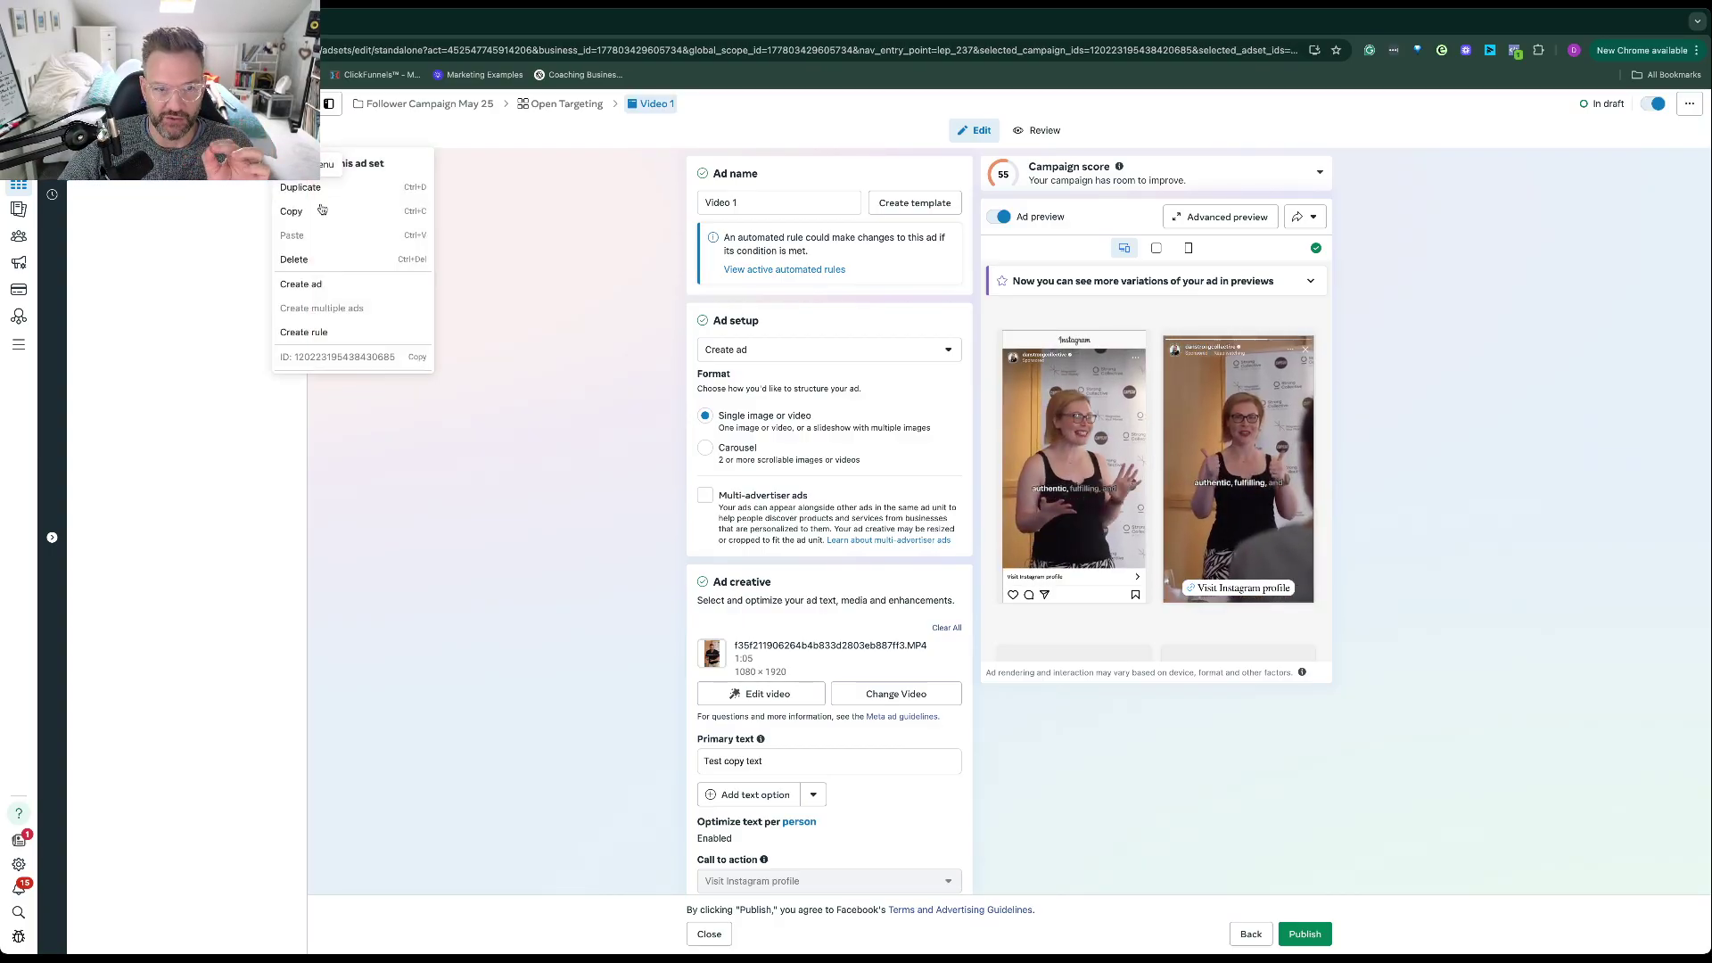
click(303, 188)
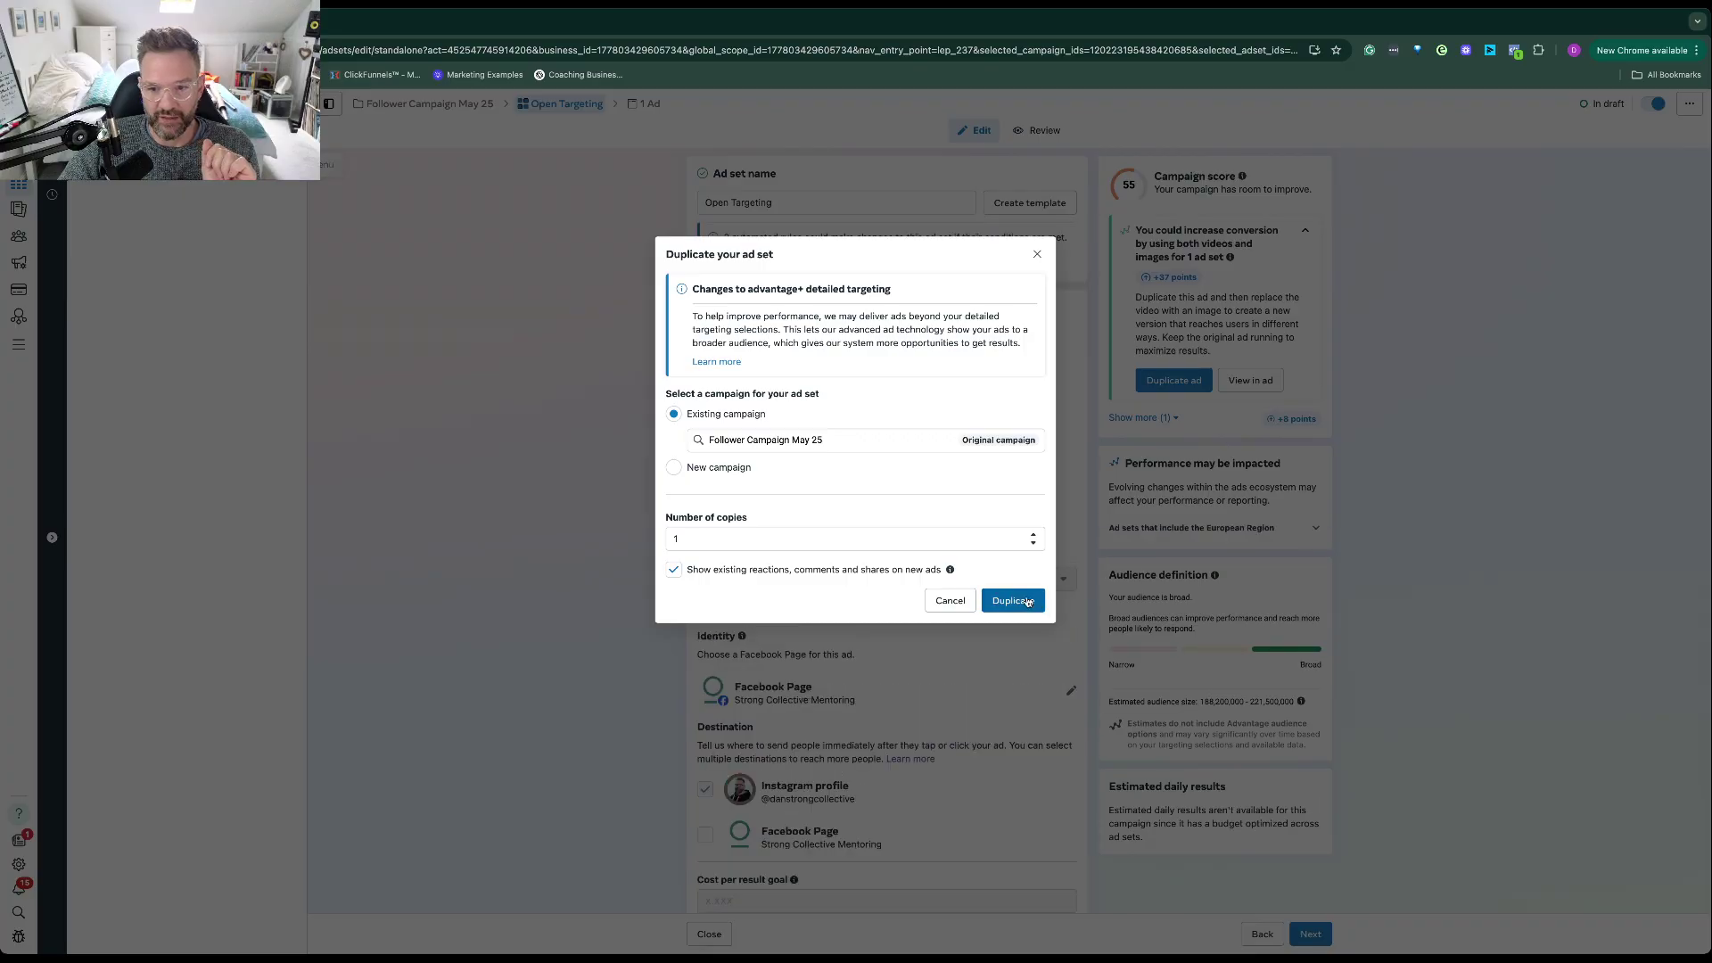
click(1013, 600)
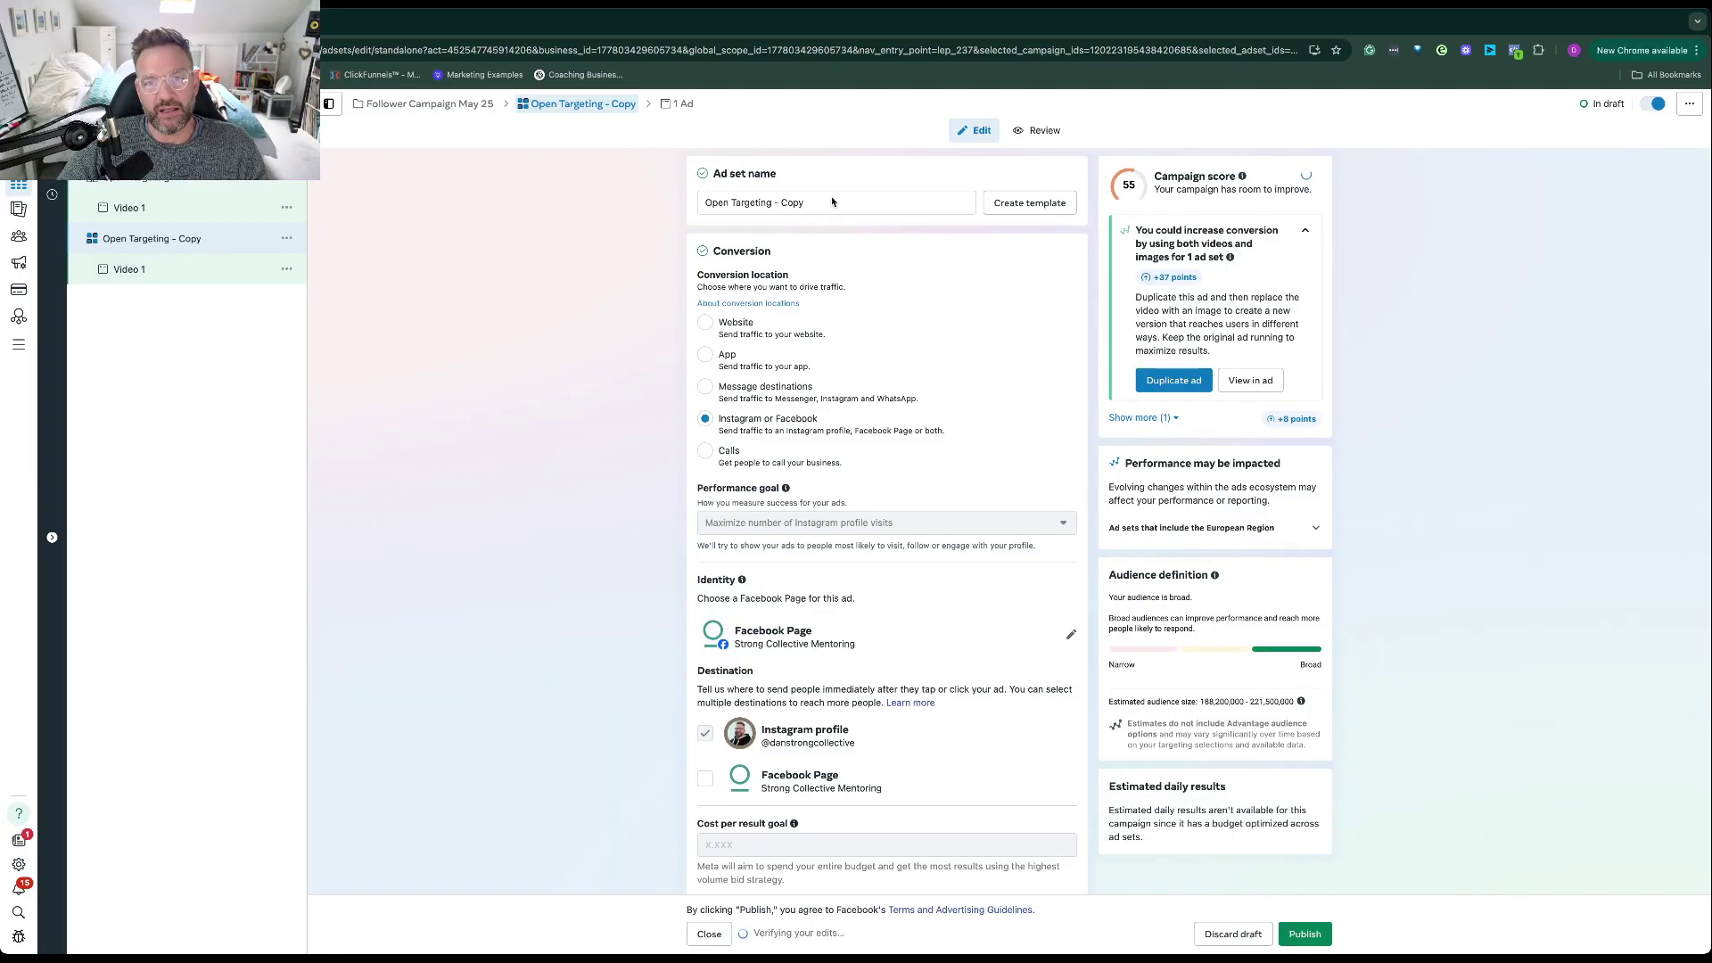
- Rename the duplicated ad set as Interests
triple_click(831, 201)
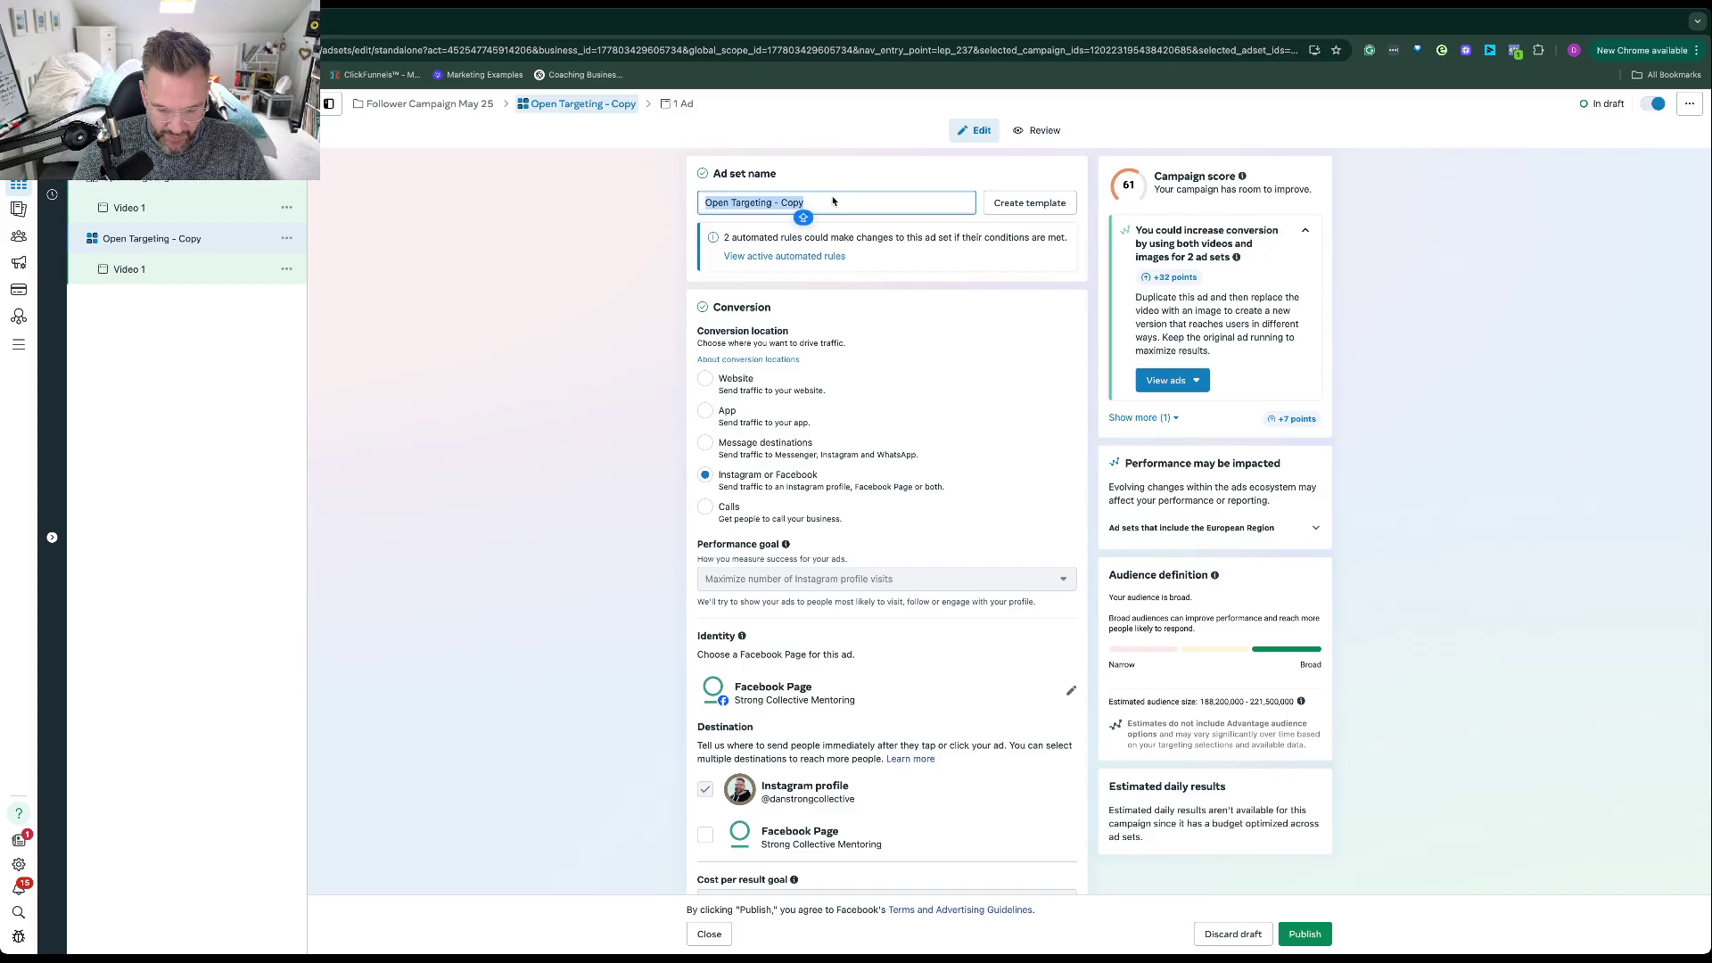
text(In)
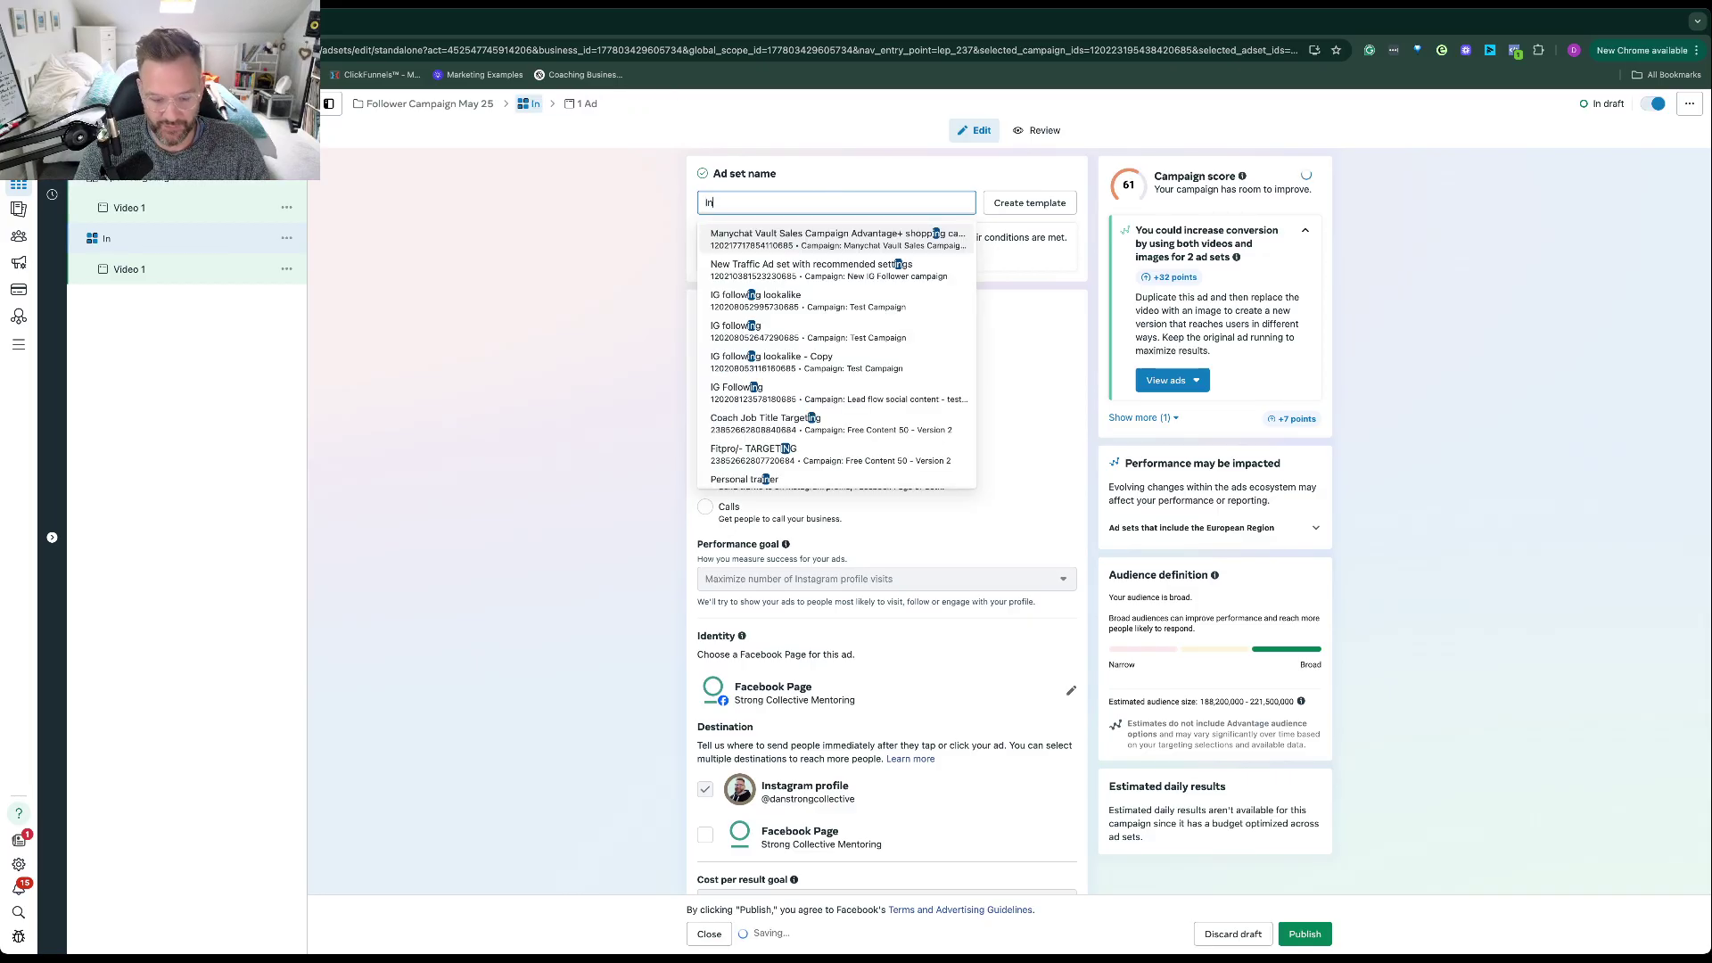
text(terte)
key(BackSpace)
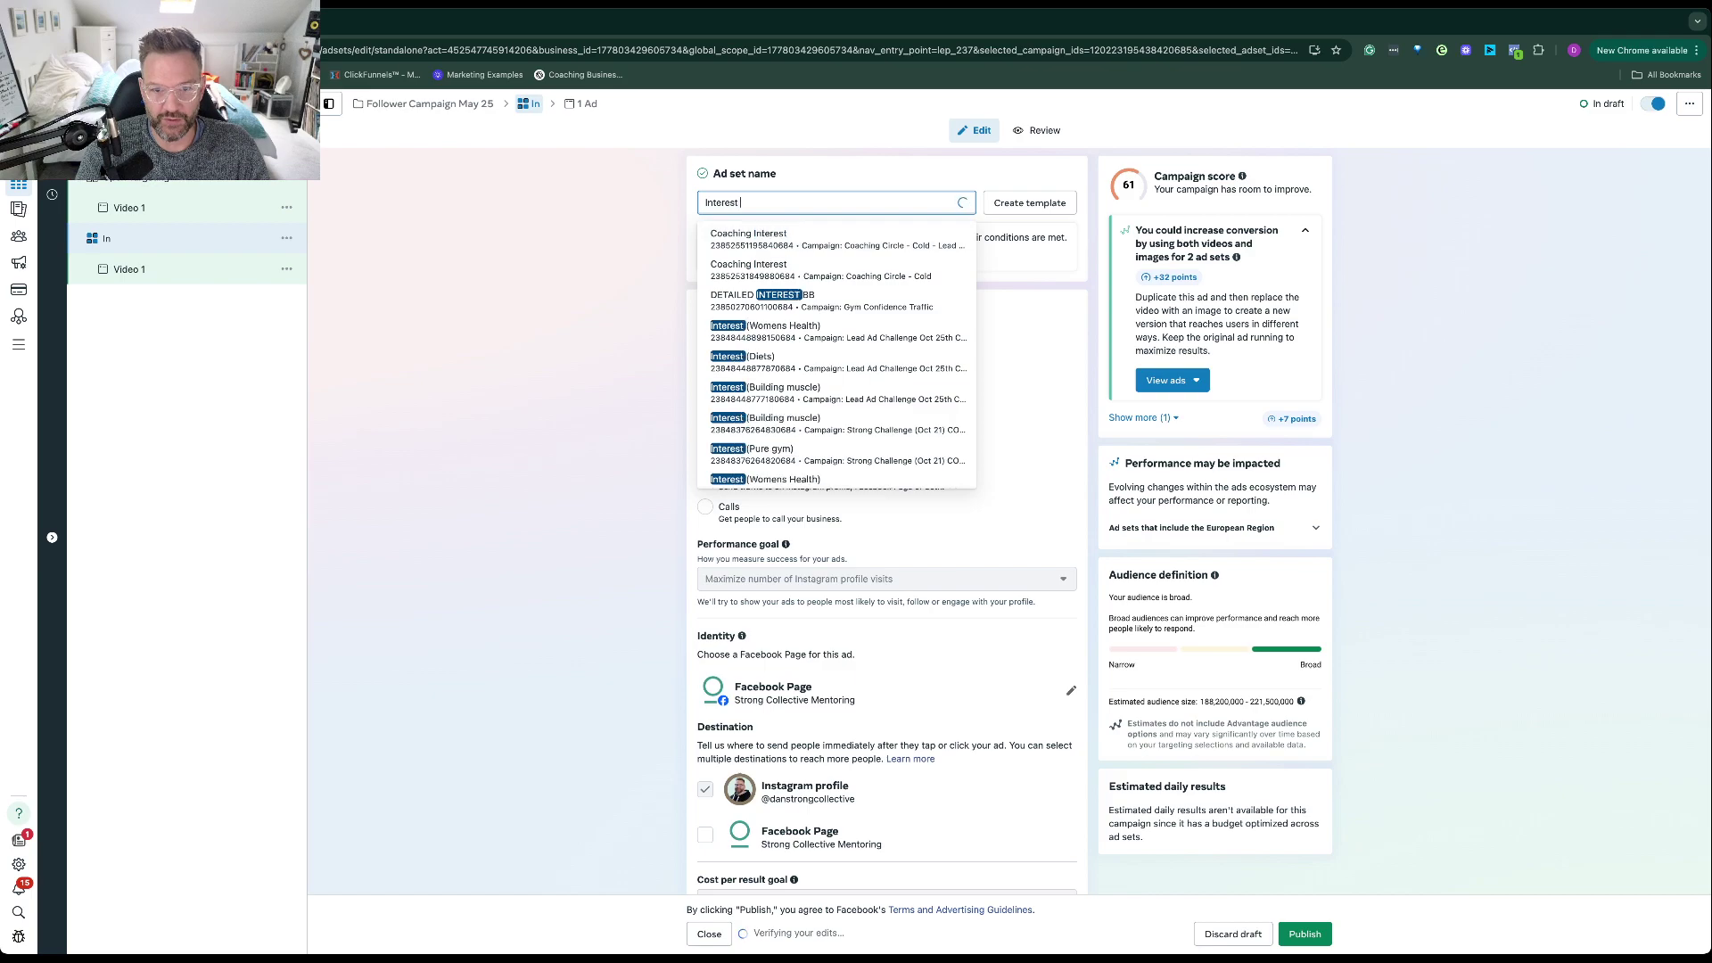
text(ests)
click(745, 236)
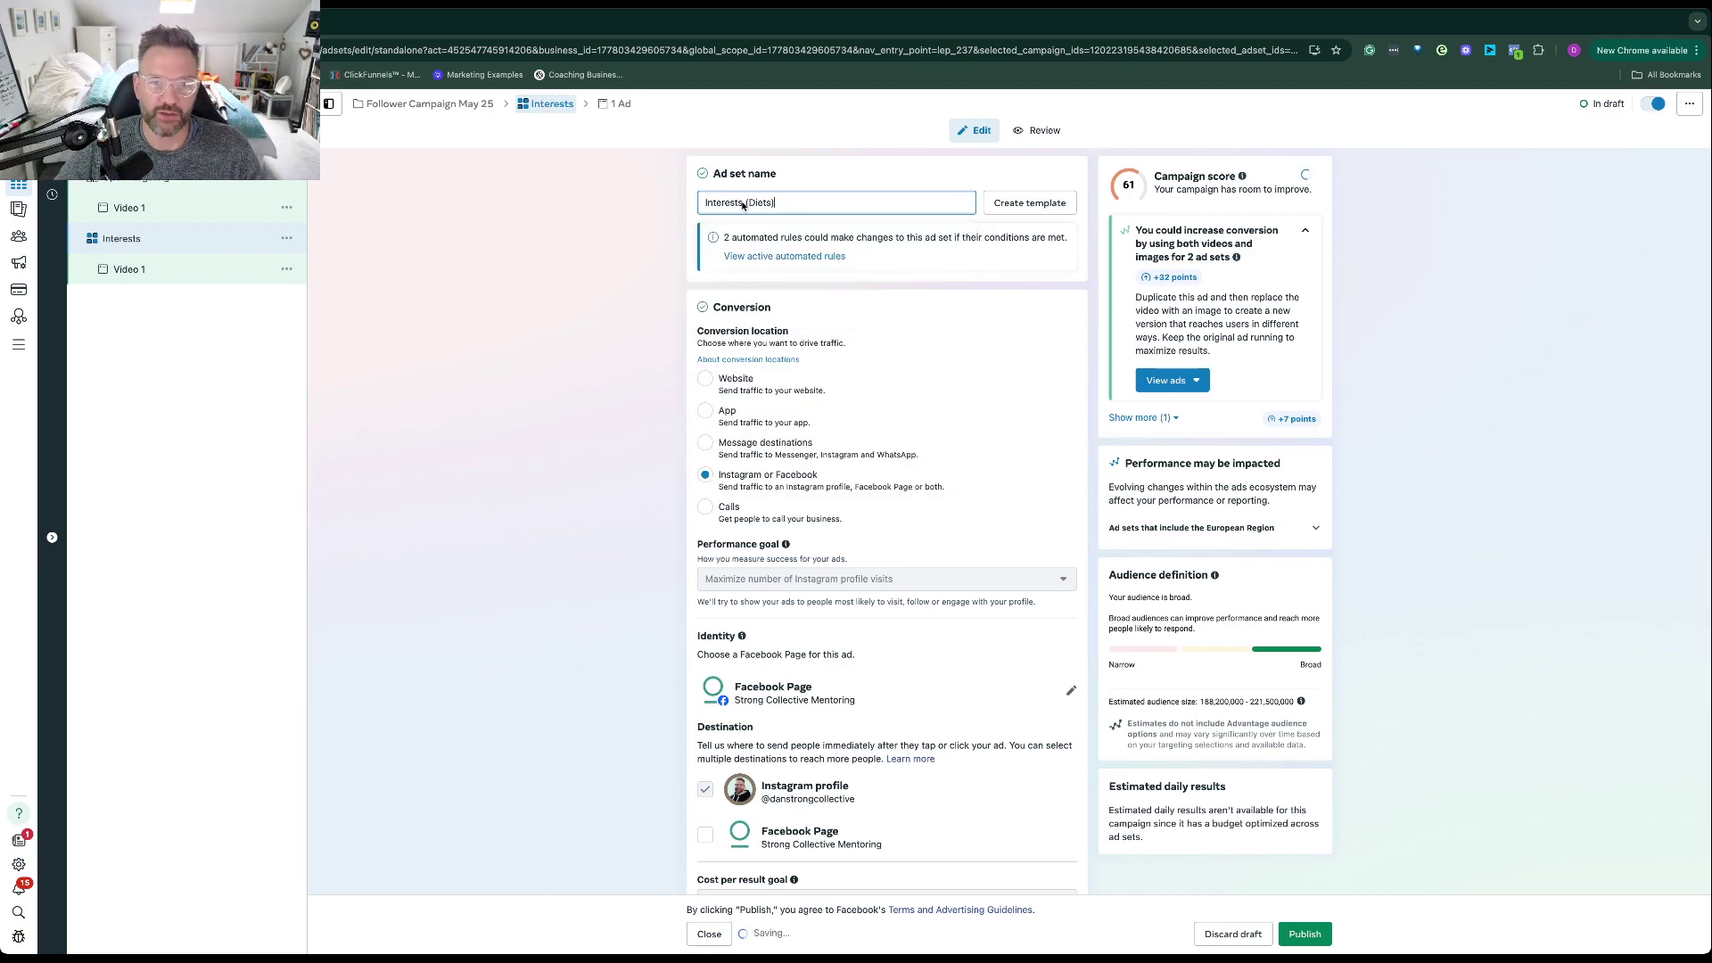
key(BackSpace)
key(BackSpace)
key(BackSpace)
key(BackSpace)
key(BackSpace)
key(BackSpace)
key(BackSpace)
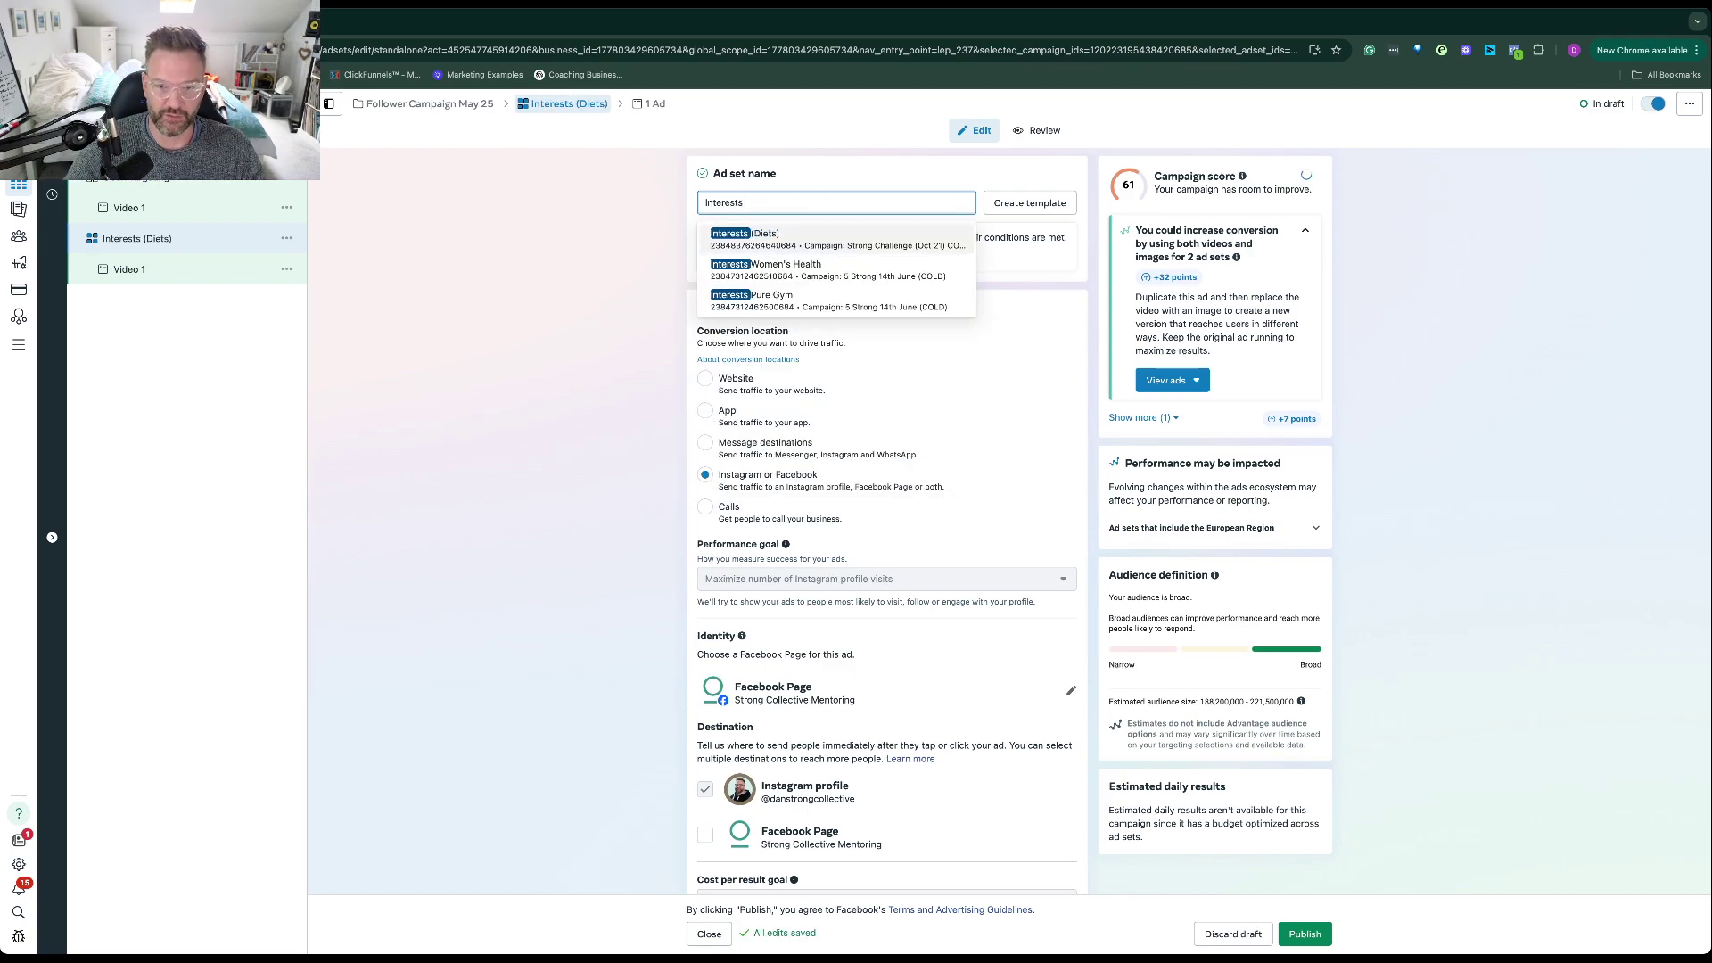
click(665, 295)
- Add Coach, Life coaching and Coaching & Mentoring to the Interests ad set's detailed targeting as an Advantage+ audience suggestion
scroll(648, 374, down, 7)
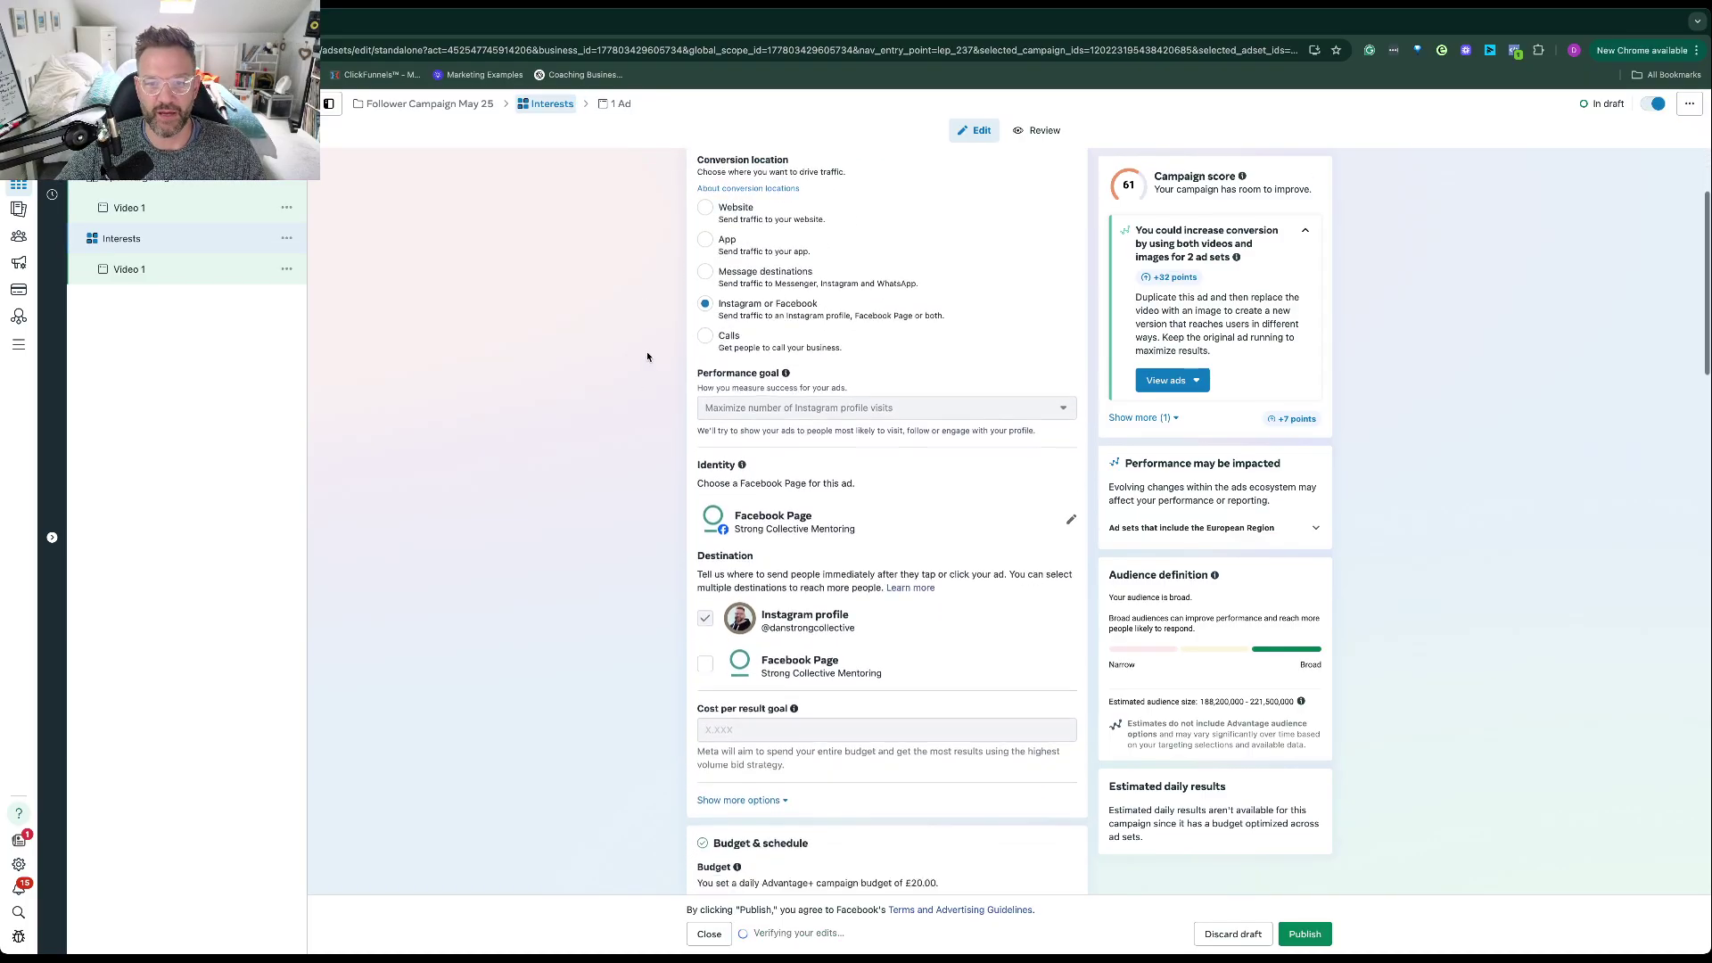
scroll(647, 357, down, 8)
scroll(648, 357, up, 4)
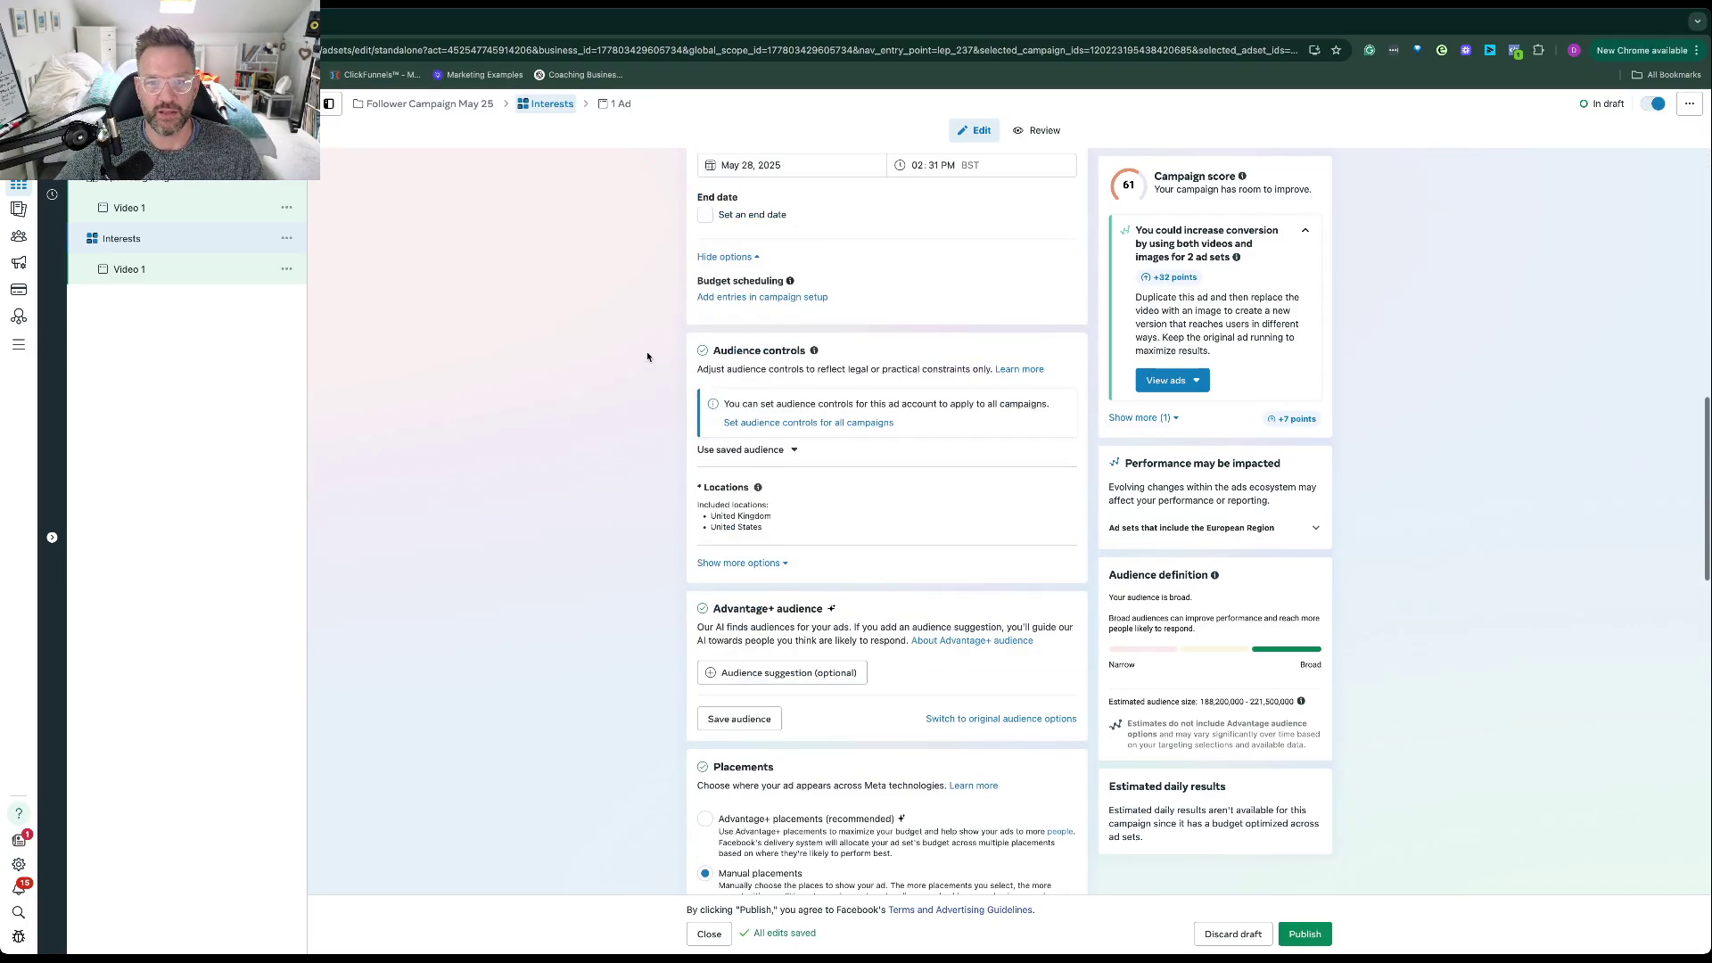
scroll(654, 536, down, 3)
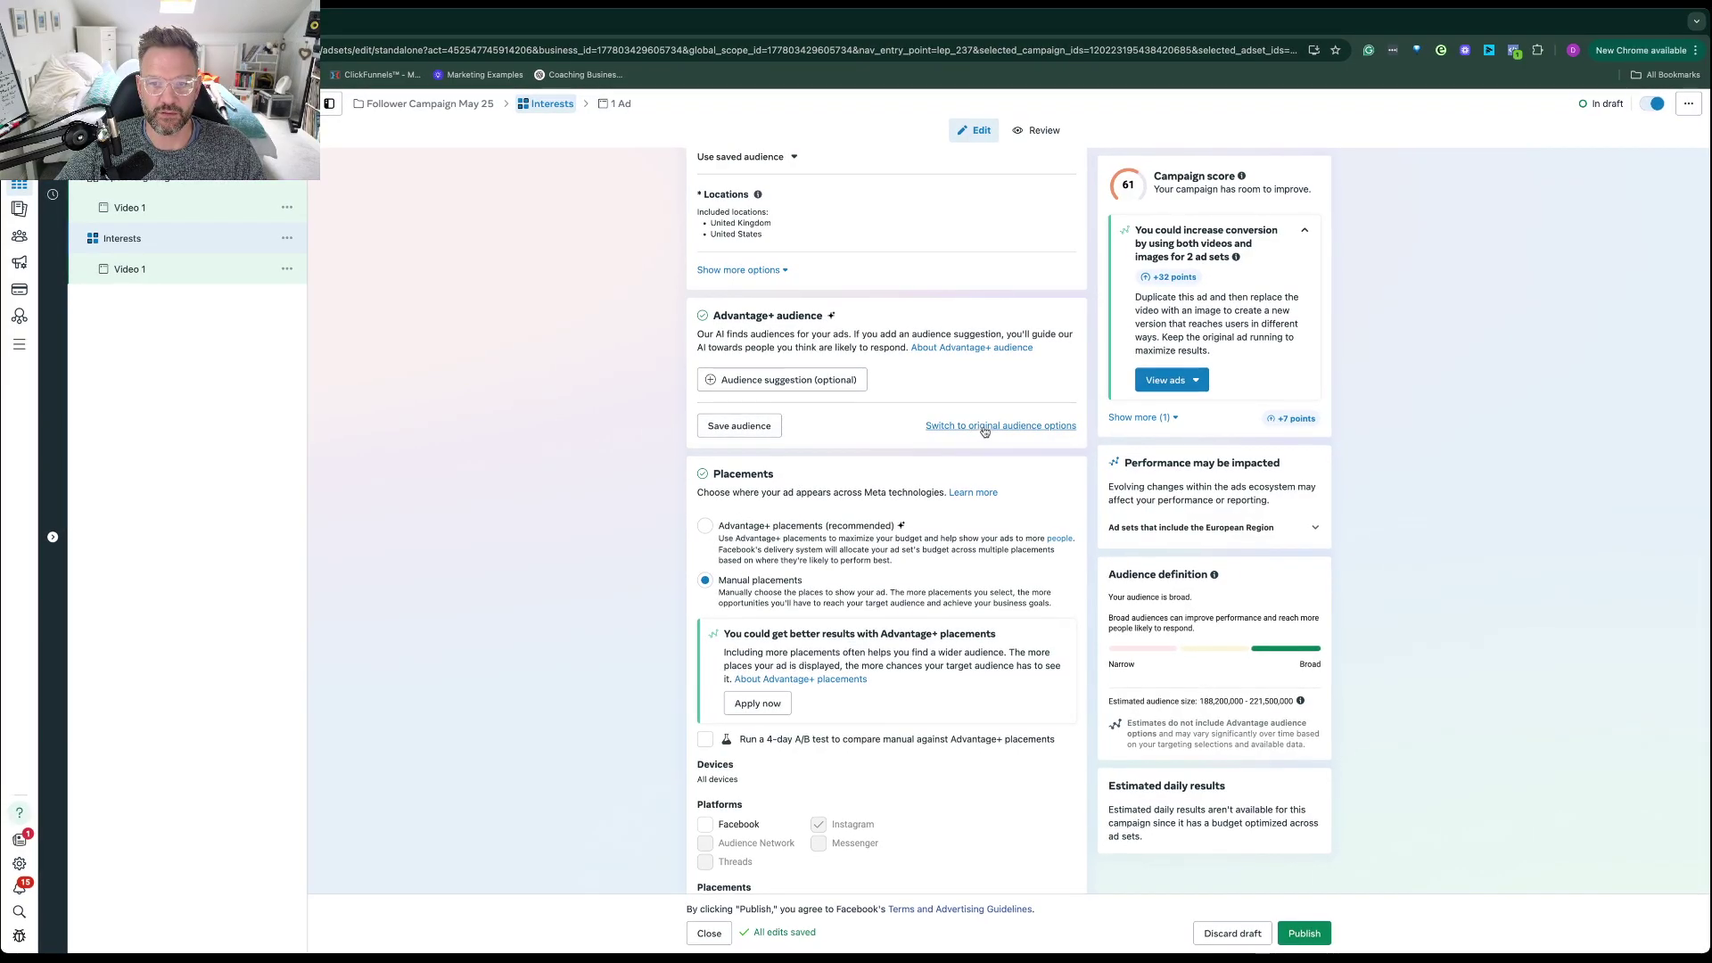
click(779, 382)
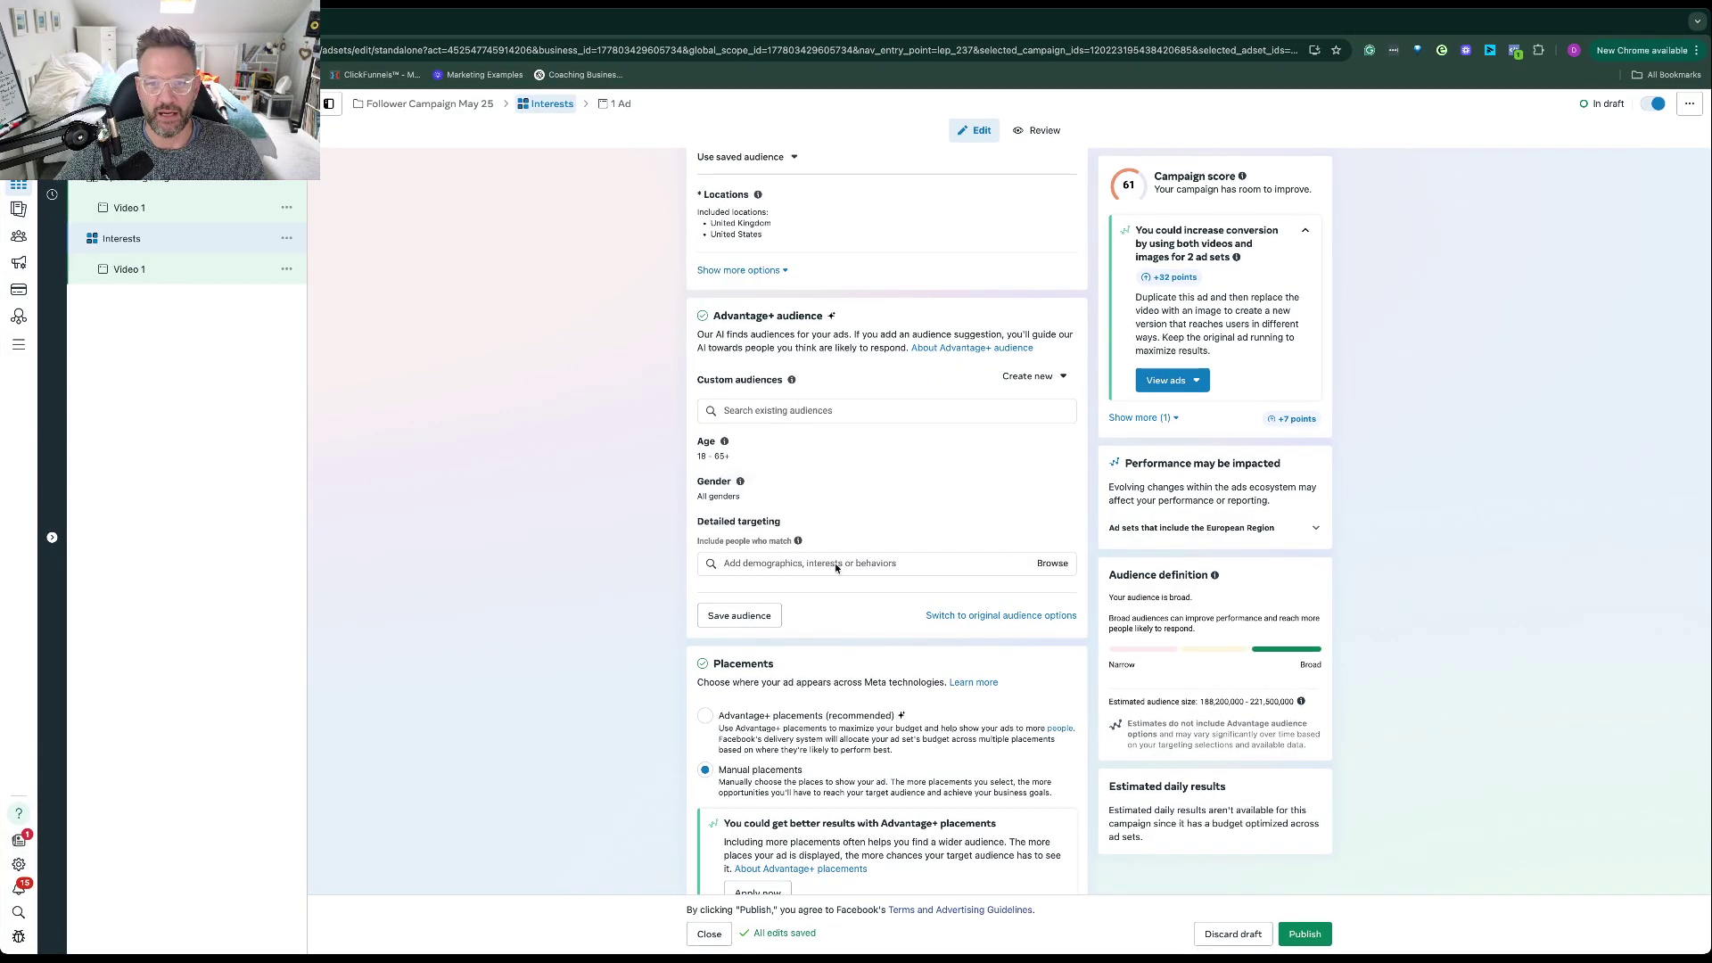
click(825, 563)
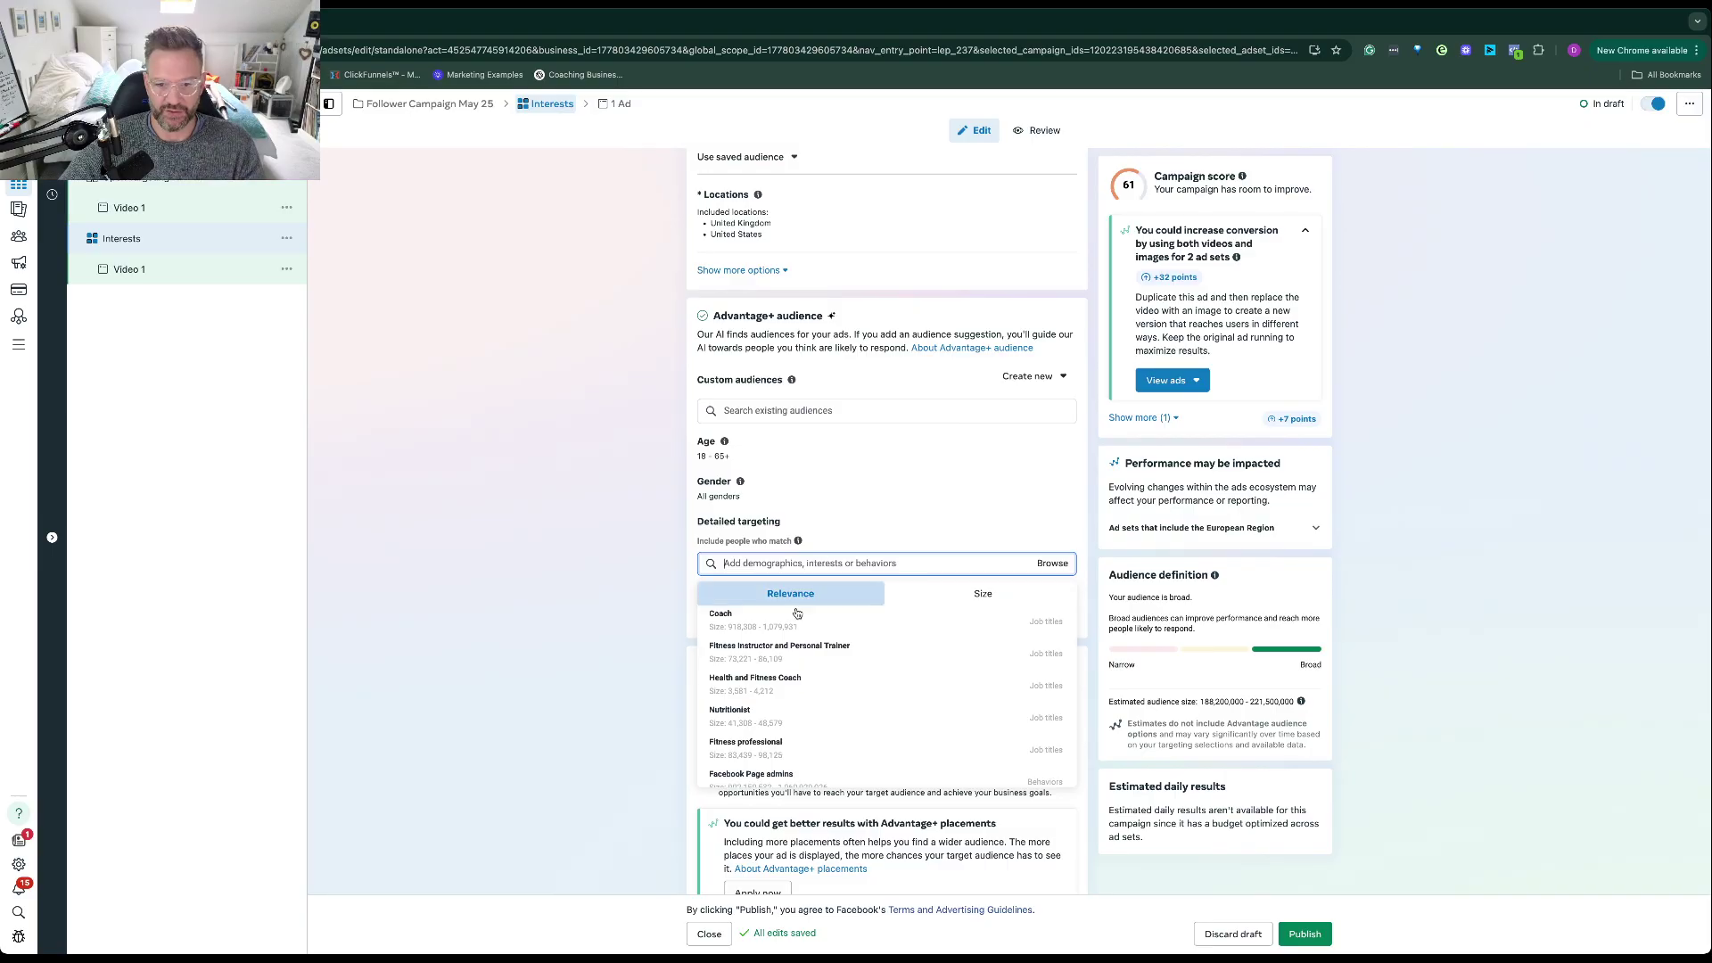
click(770, 626)
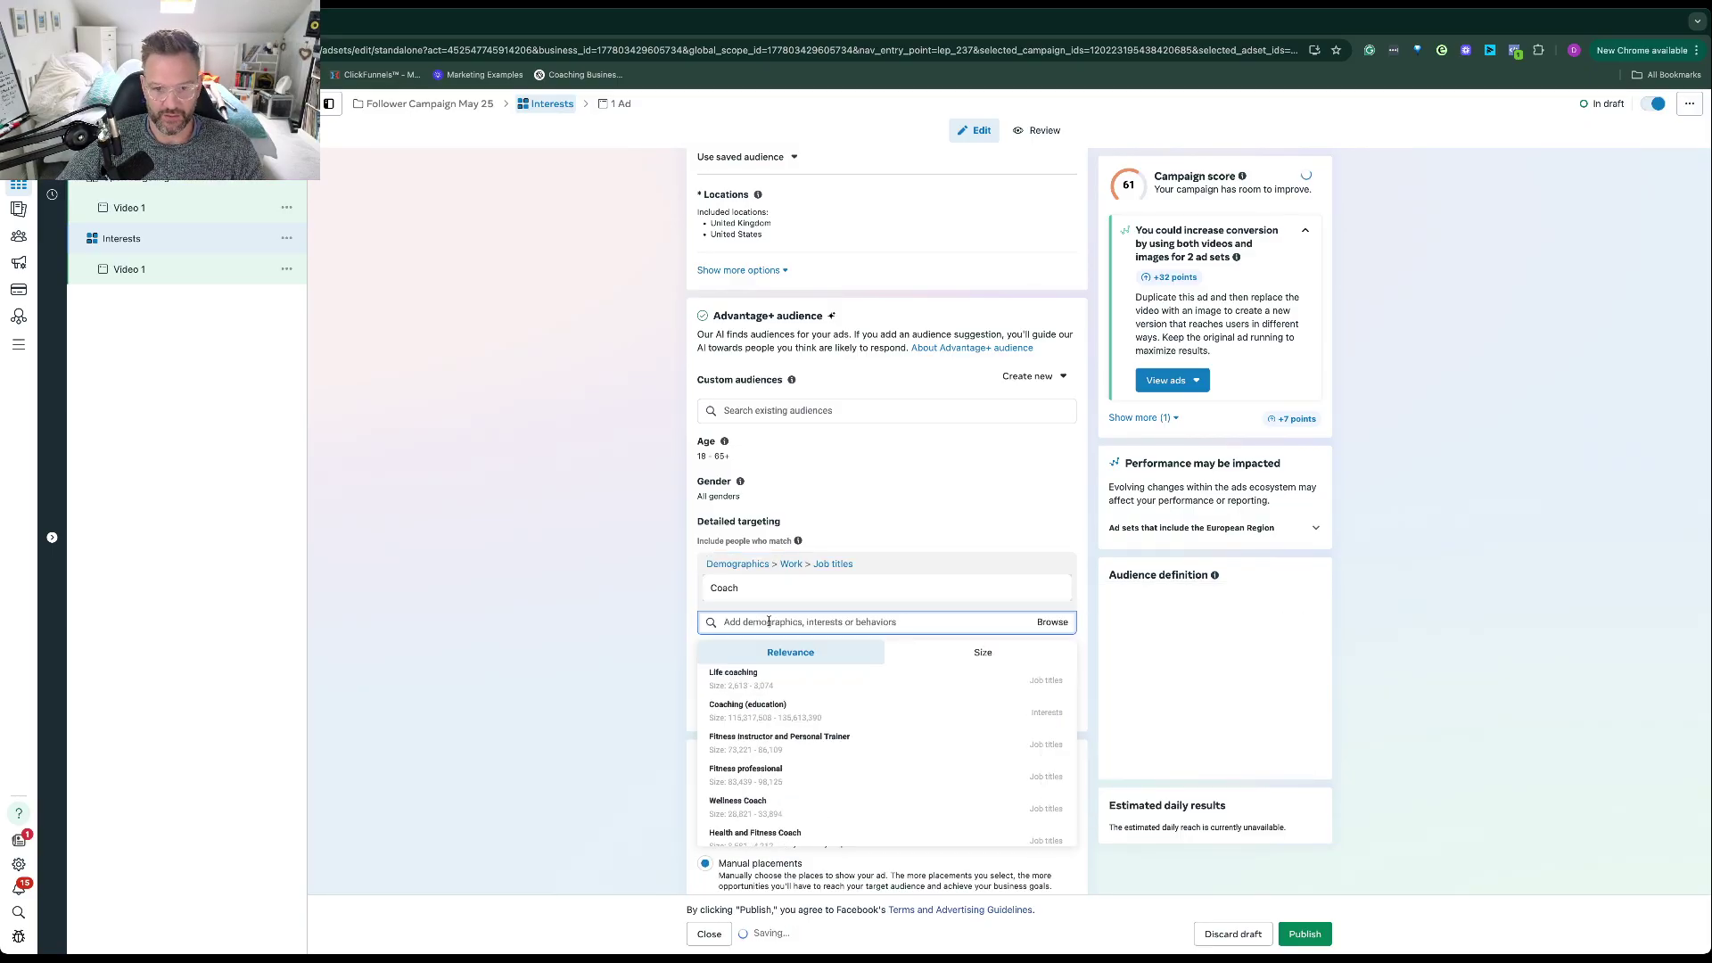
click(759, 686)
mouse_move(760, 719)
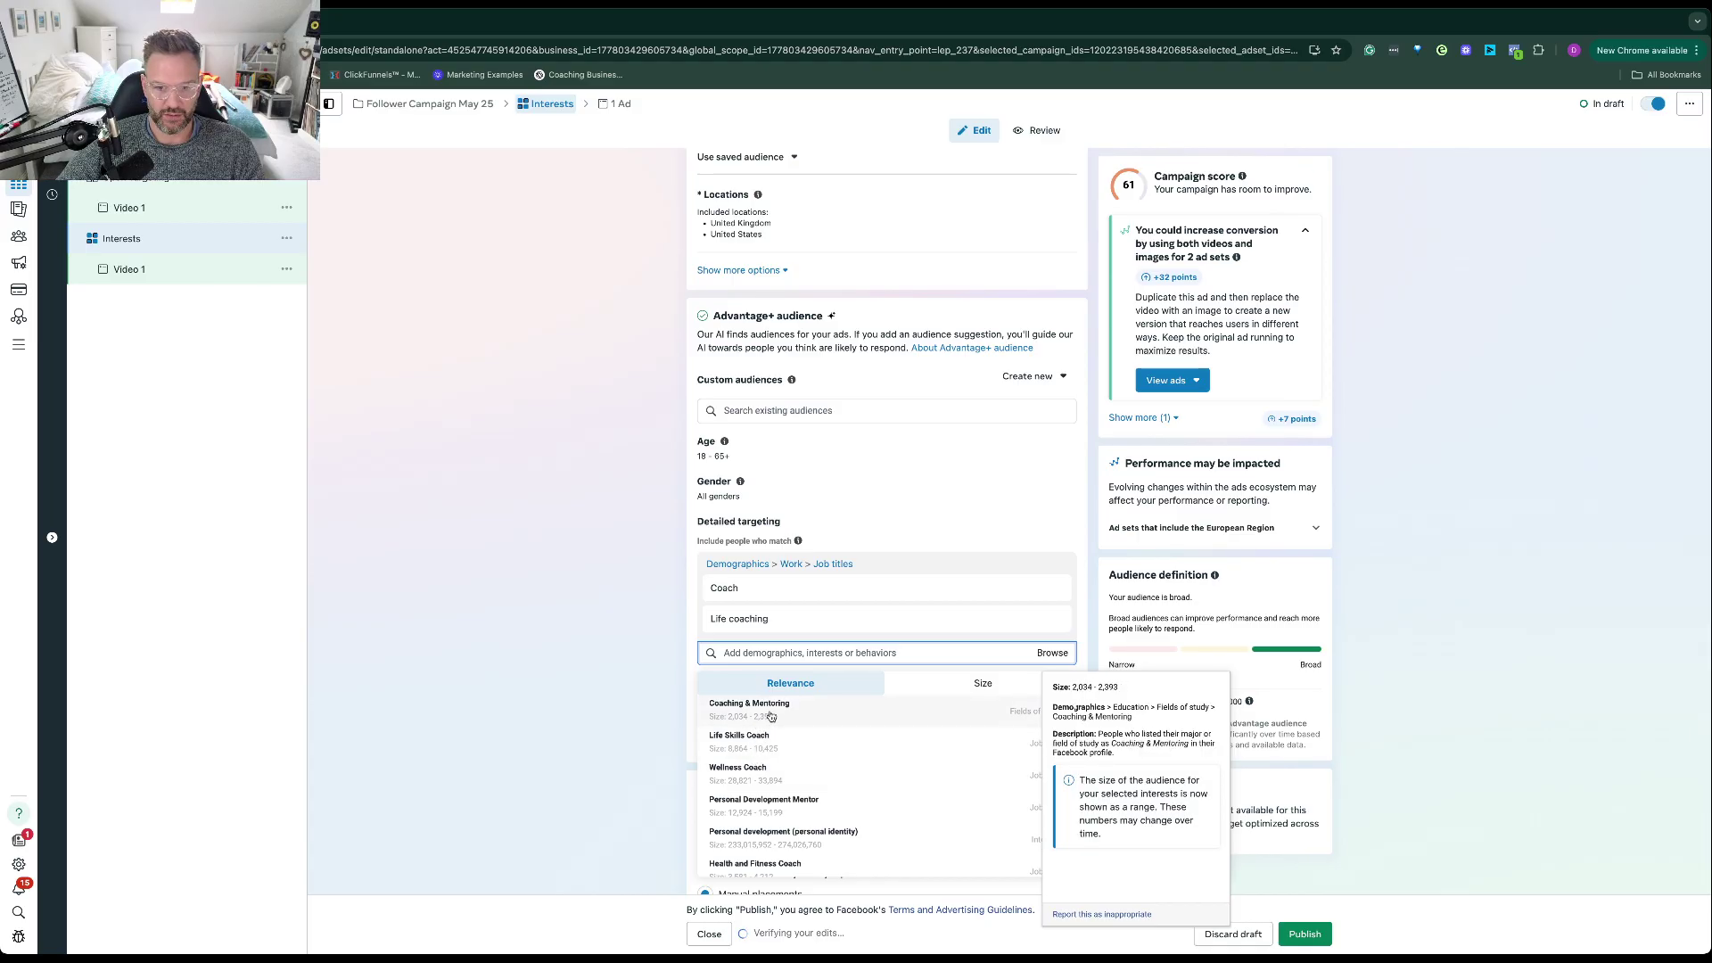
click(769, 717)
- Add the Fitness professional job title and the Personal Training/Fitness field of study to the detailed targeting
mouse_move(772, 758)
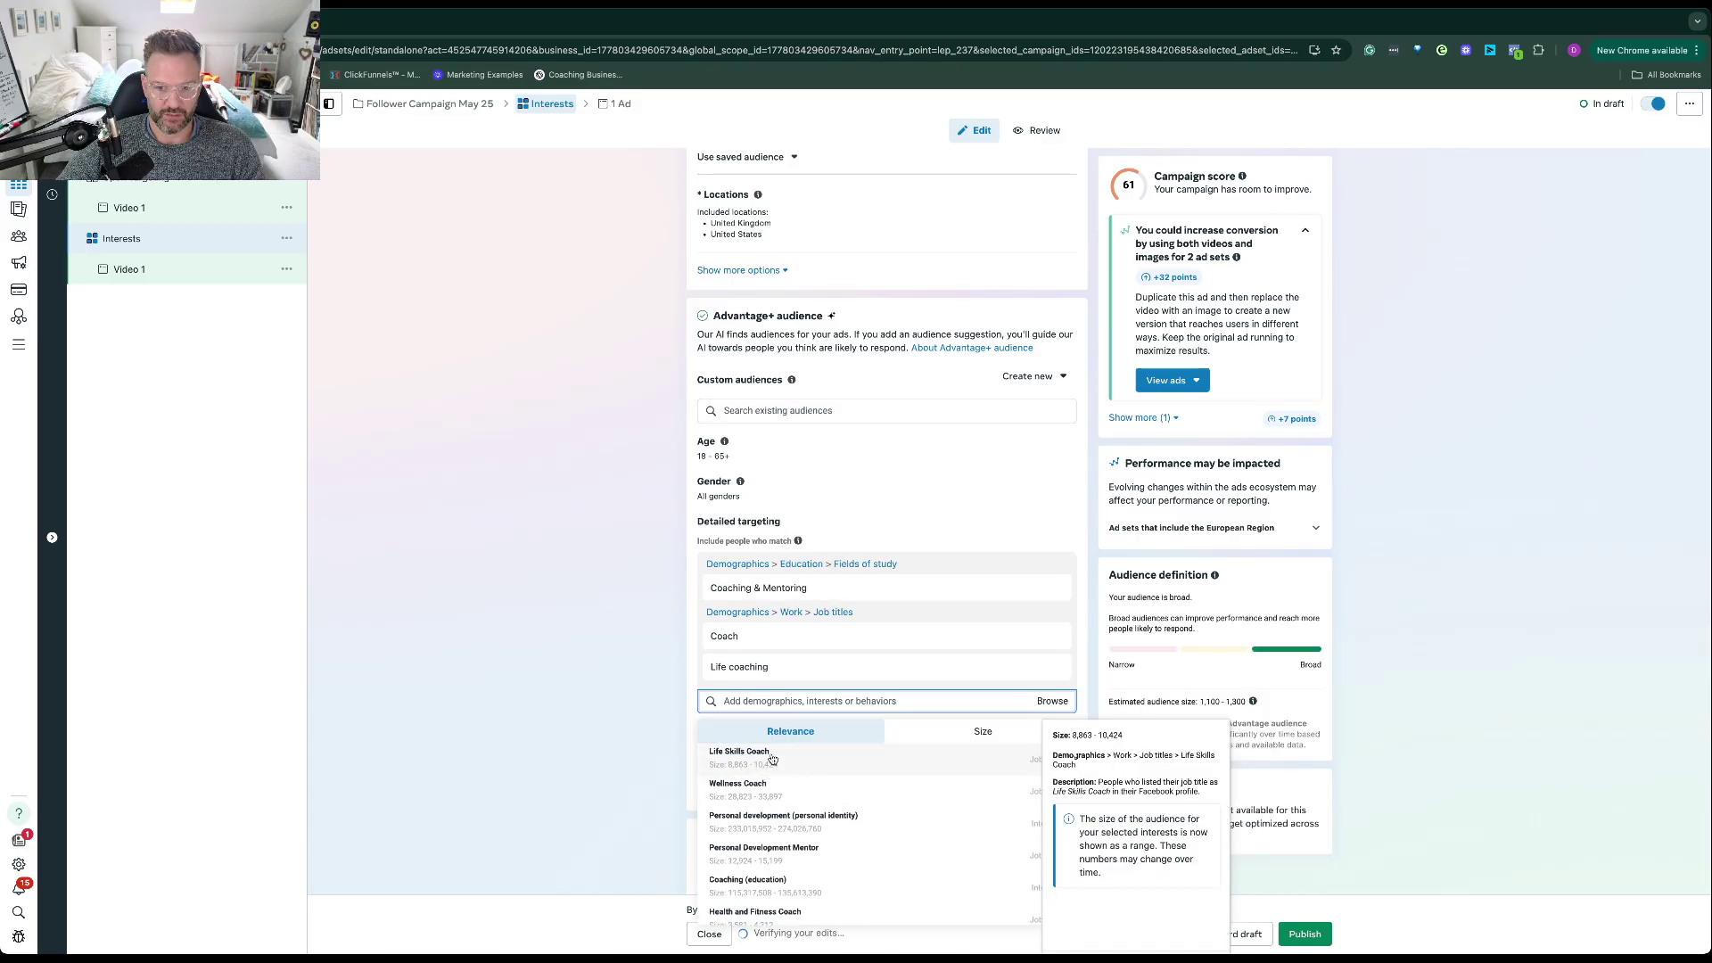
scroll(771, 856, down, 3)
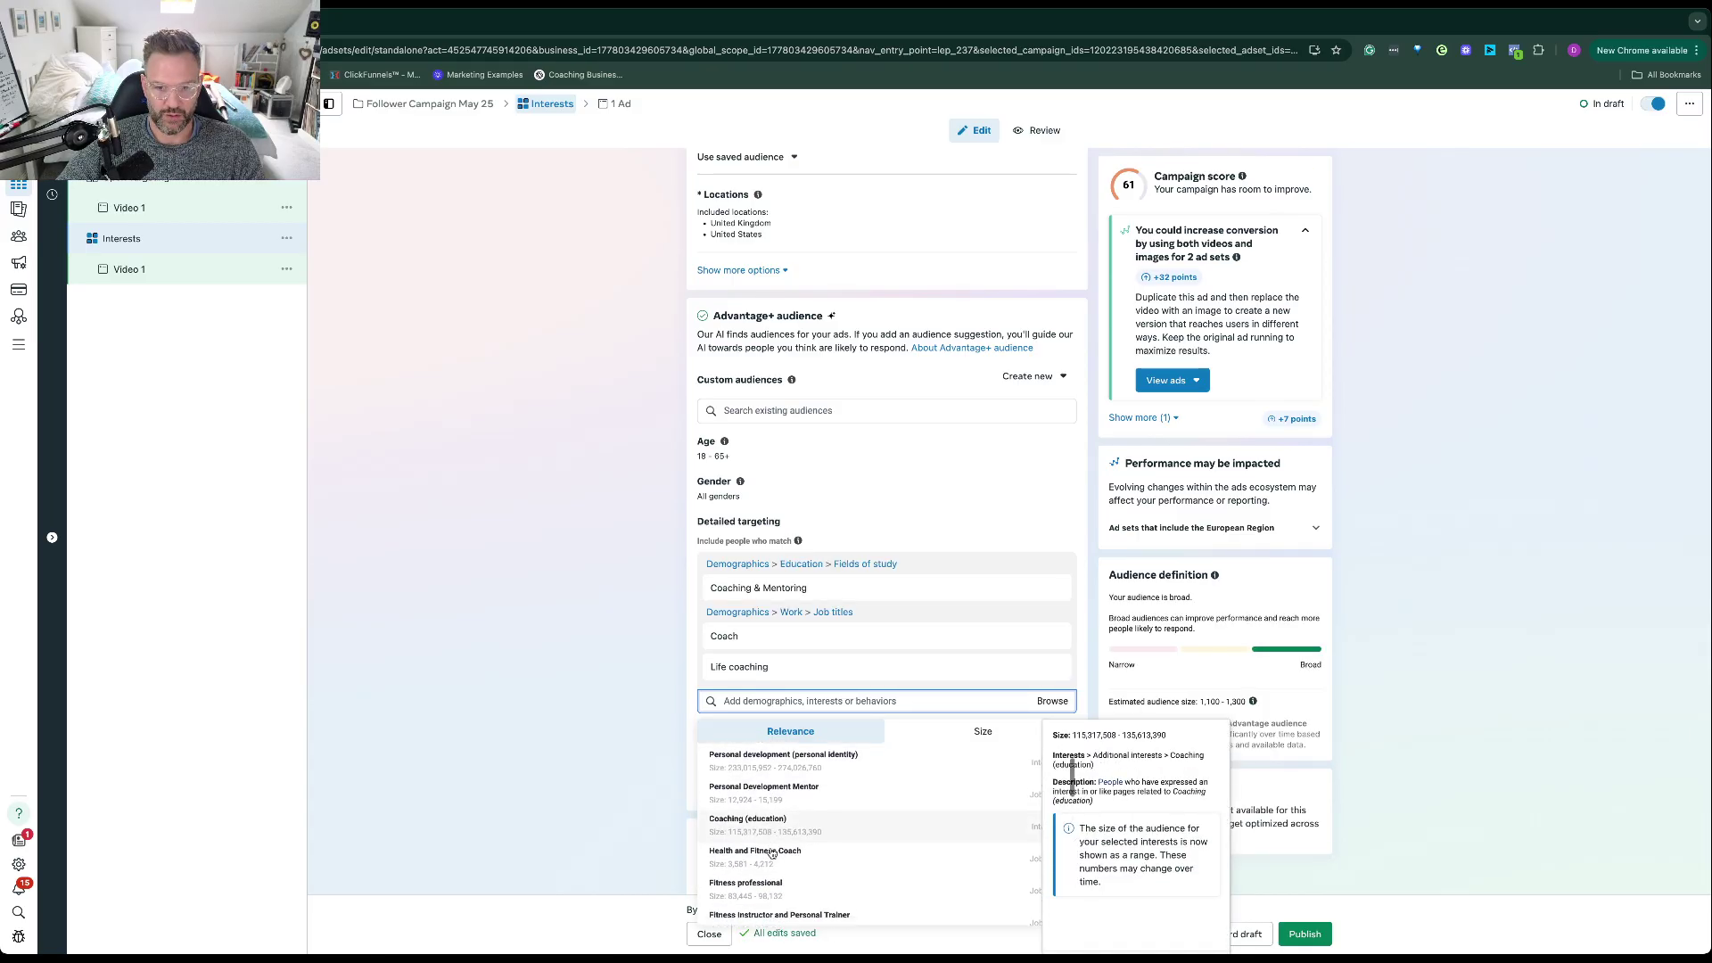
click(772, 847)
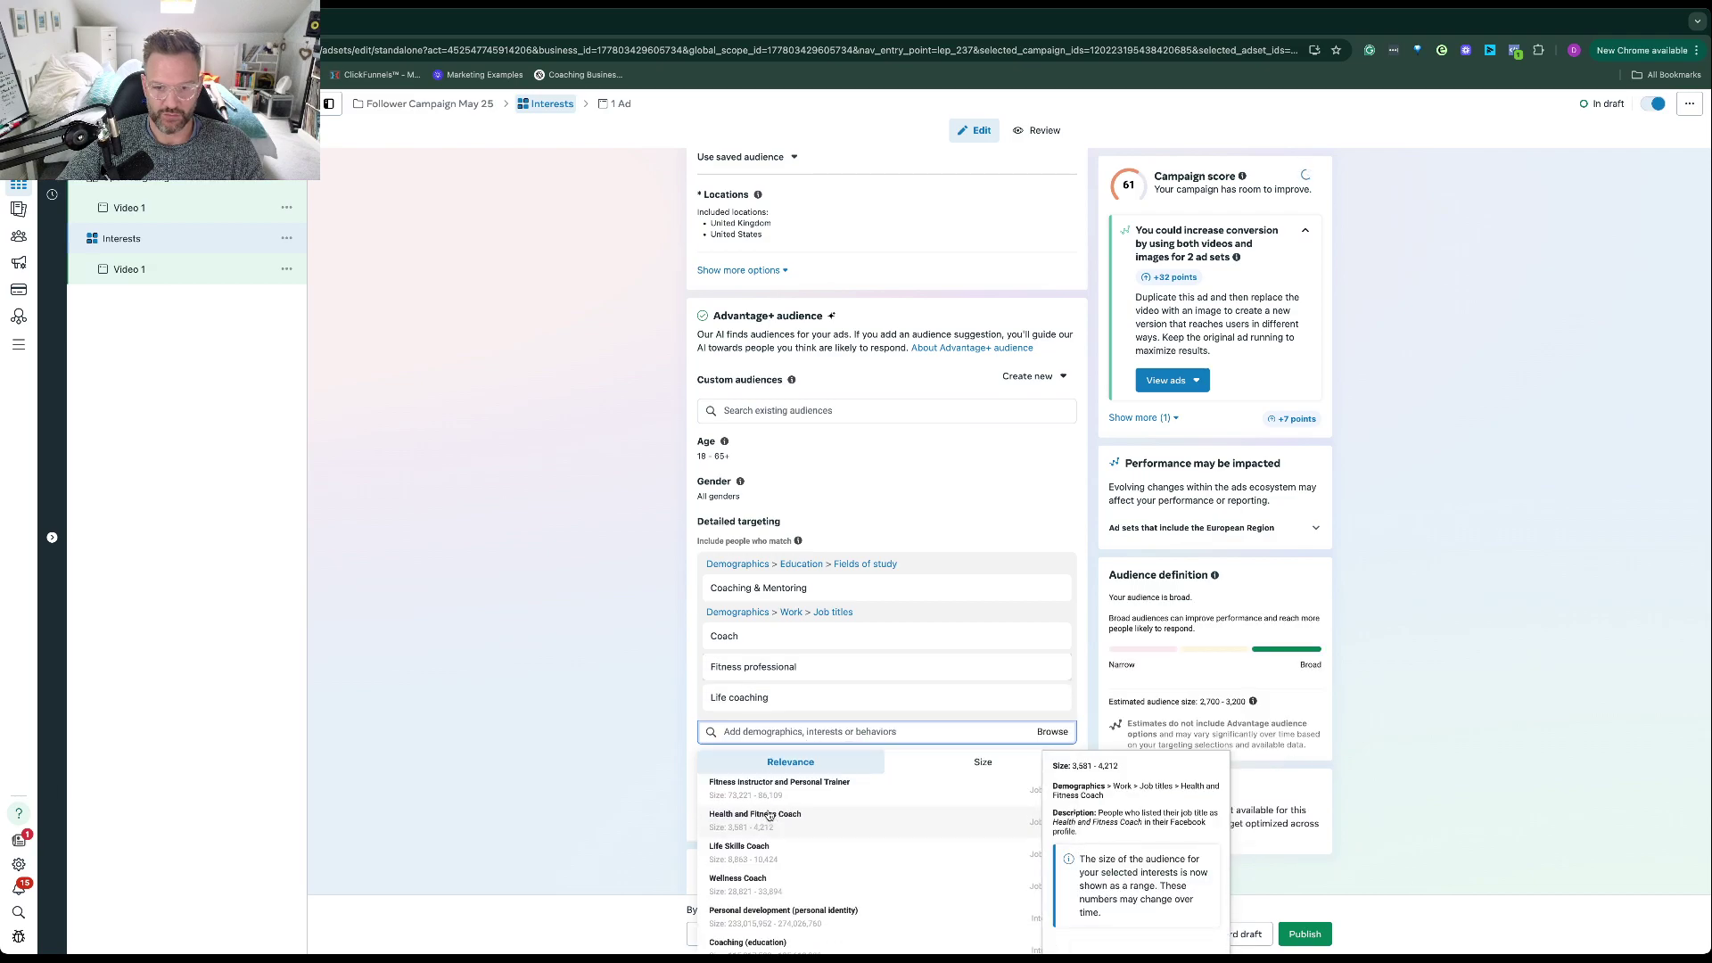
scroll(764, 852, down, 2)
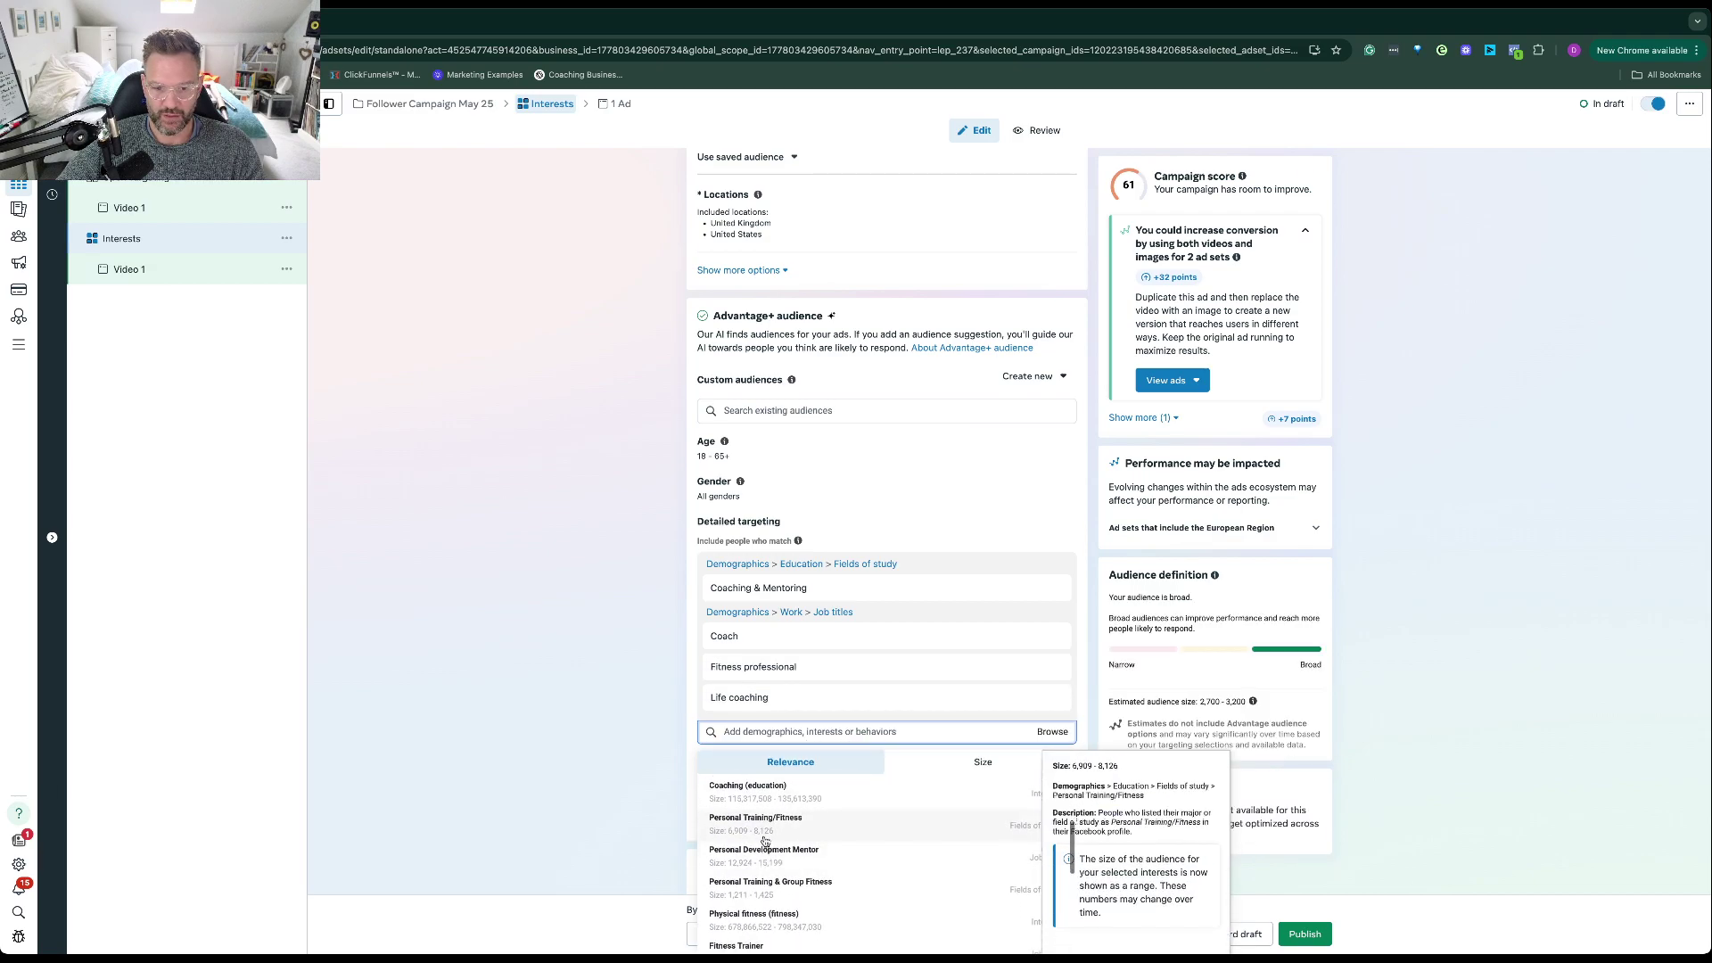
click(765, 831)
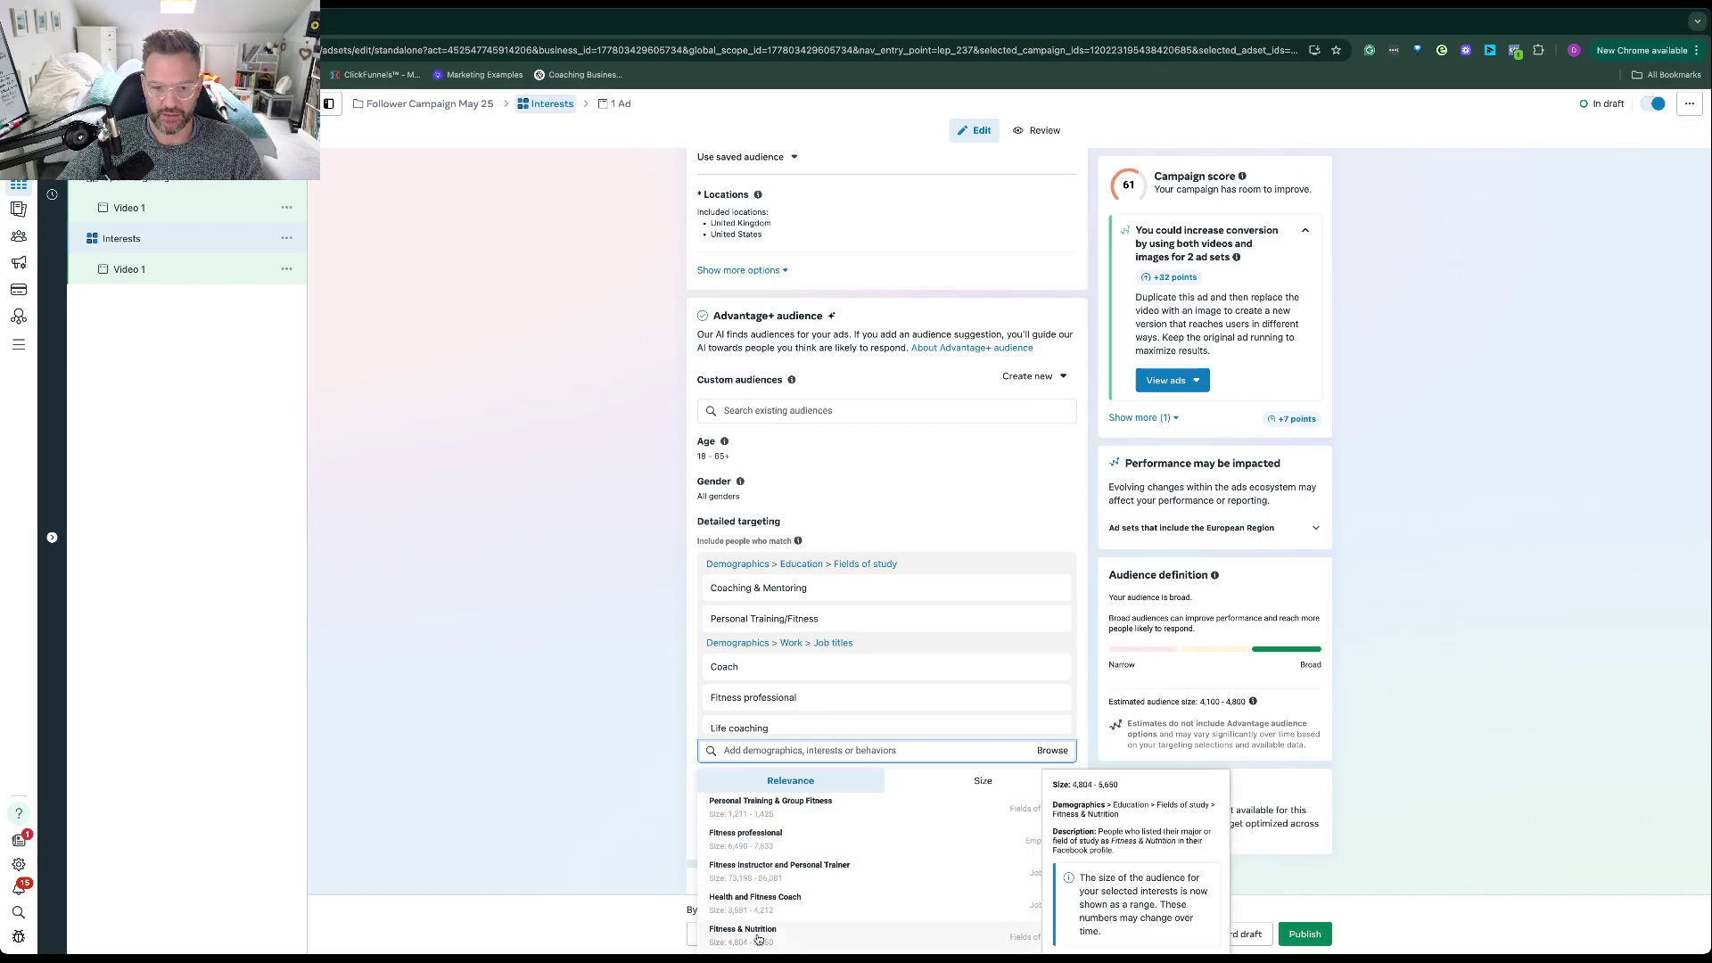
click(586, 708)
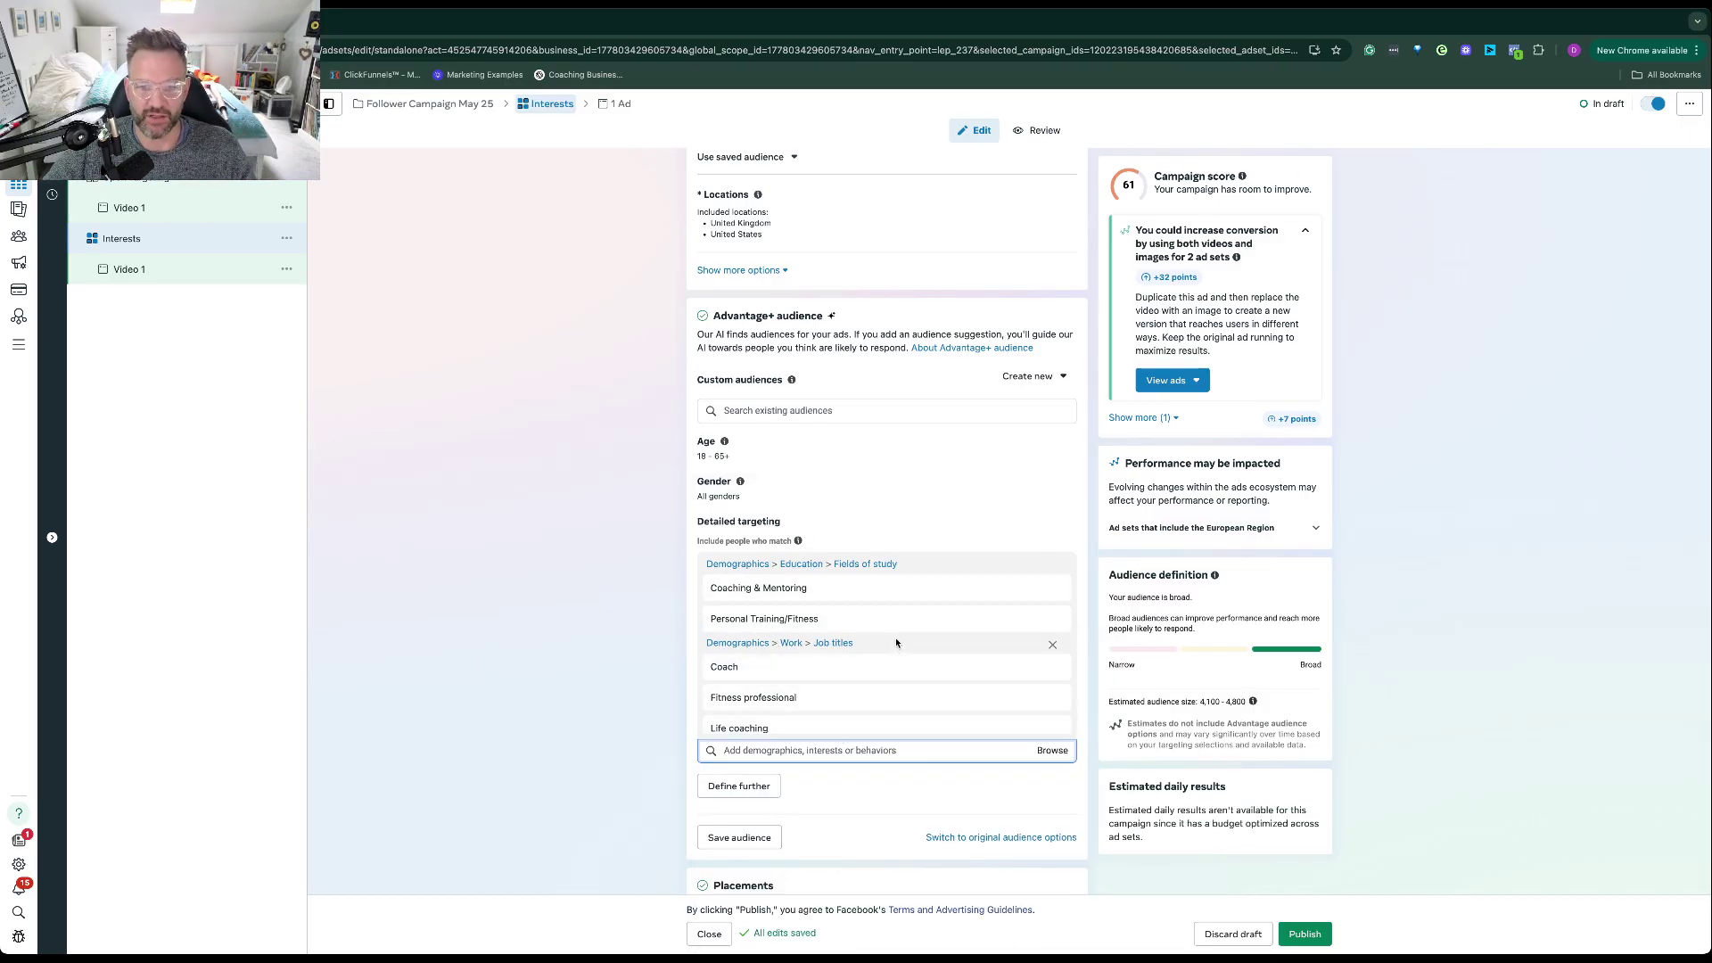
scroll(896, 642, down, 1)
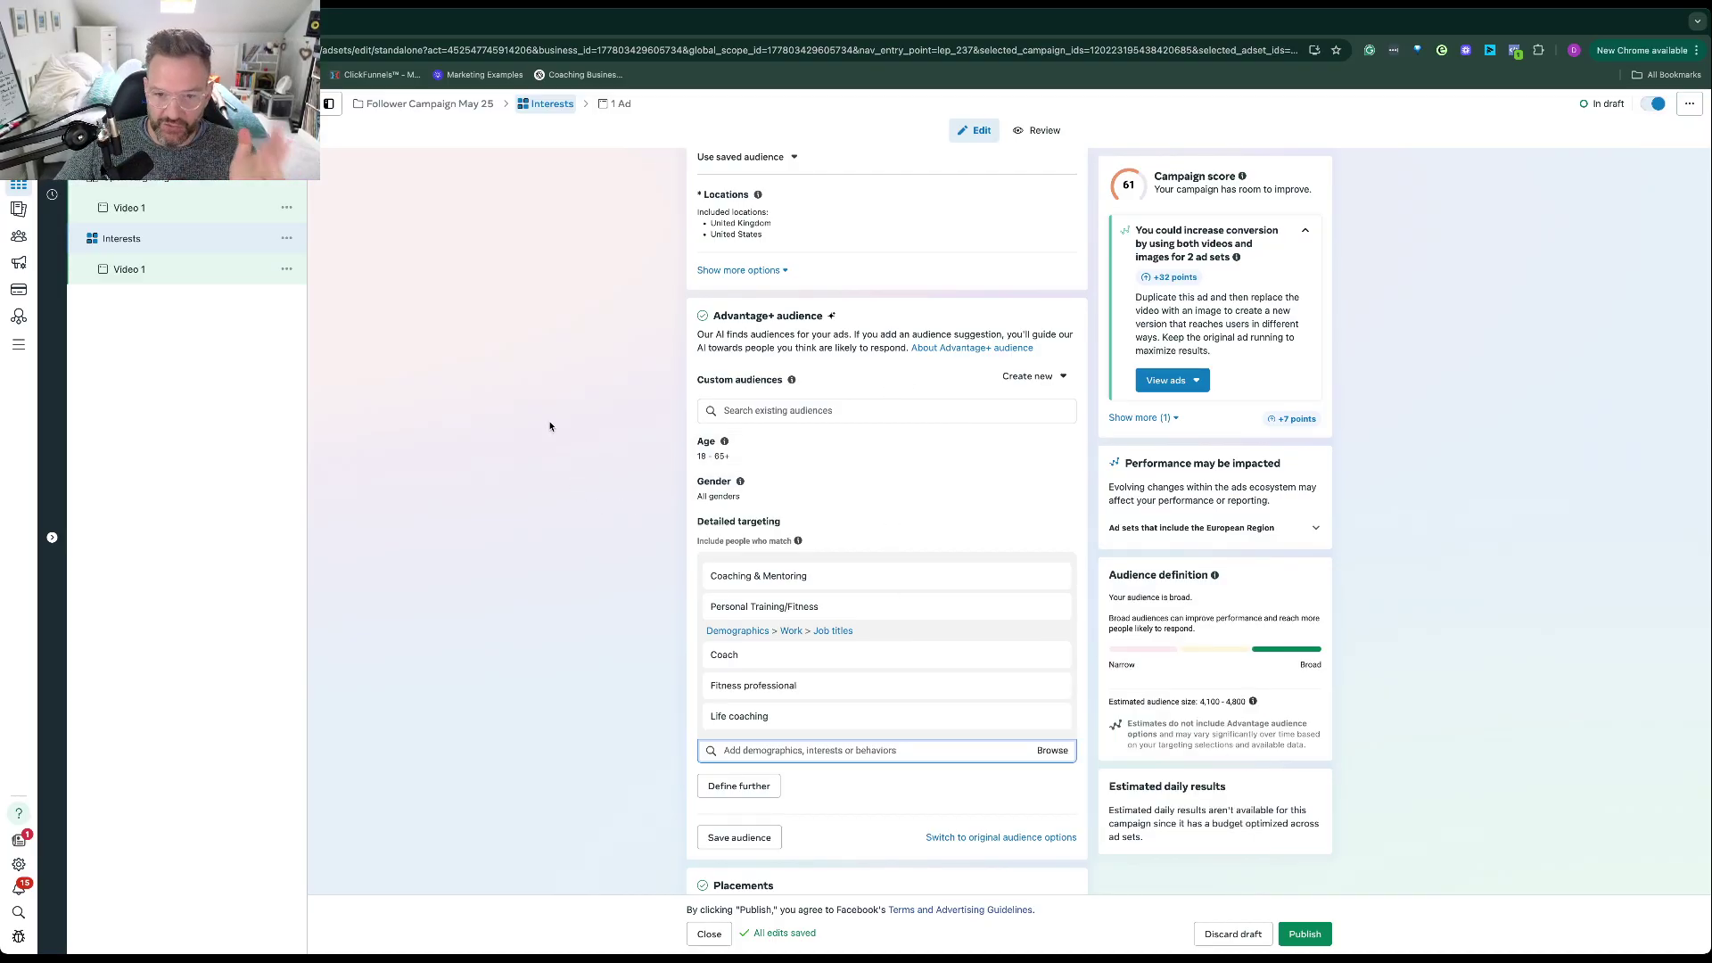
- Duplicate the Interests ad set once within the existing Follower Campaign May 25, keeping existing reactions, comments and shares
scroll(647, 411, down, 6)
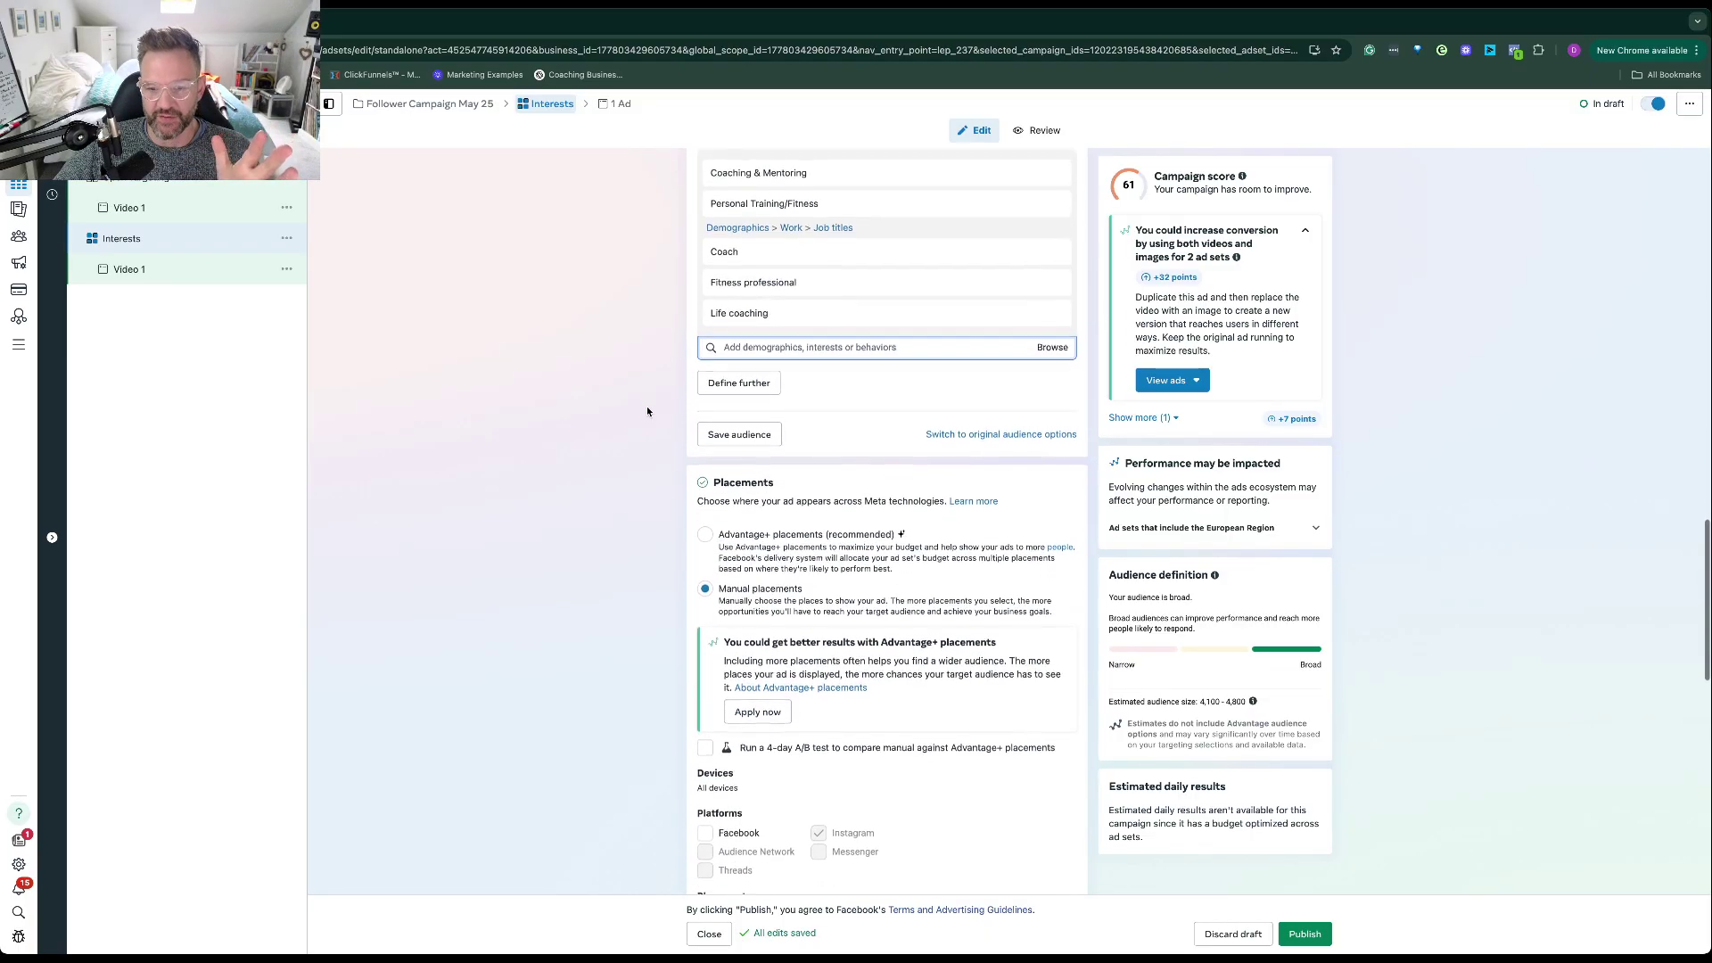
scroll(648, 411, up, 15)
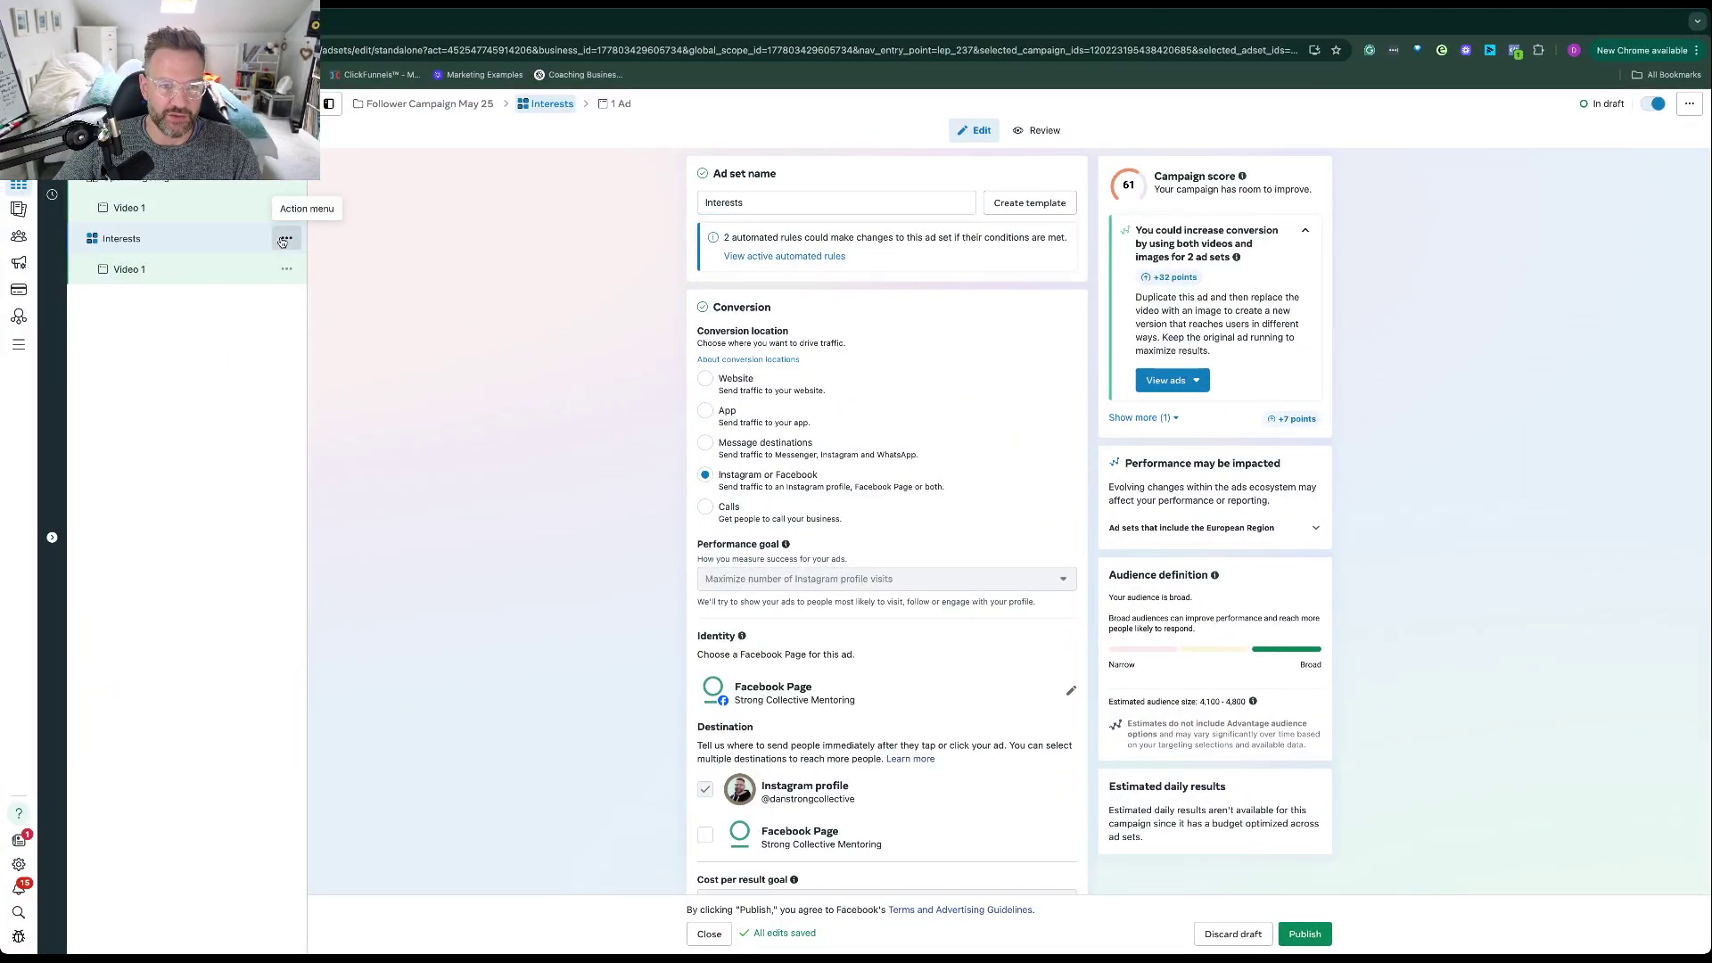
click(283, 240)
click(314, 288)
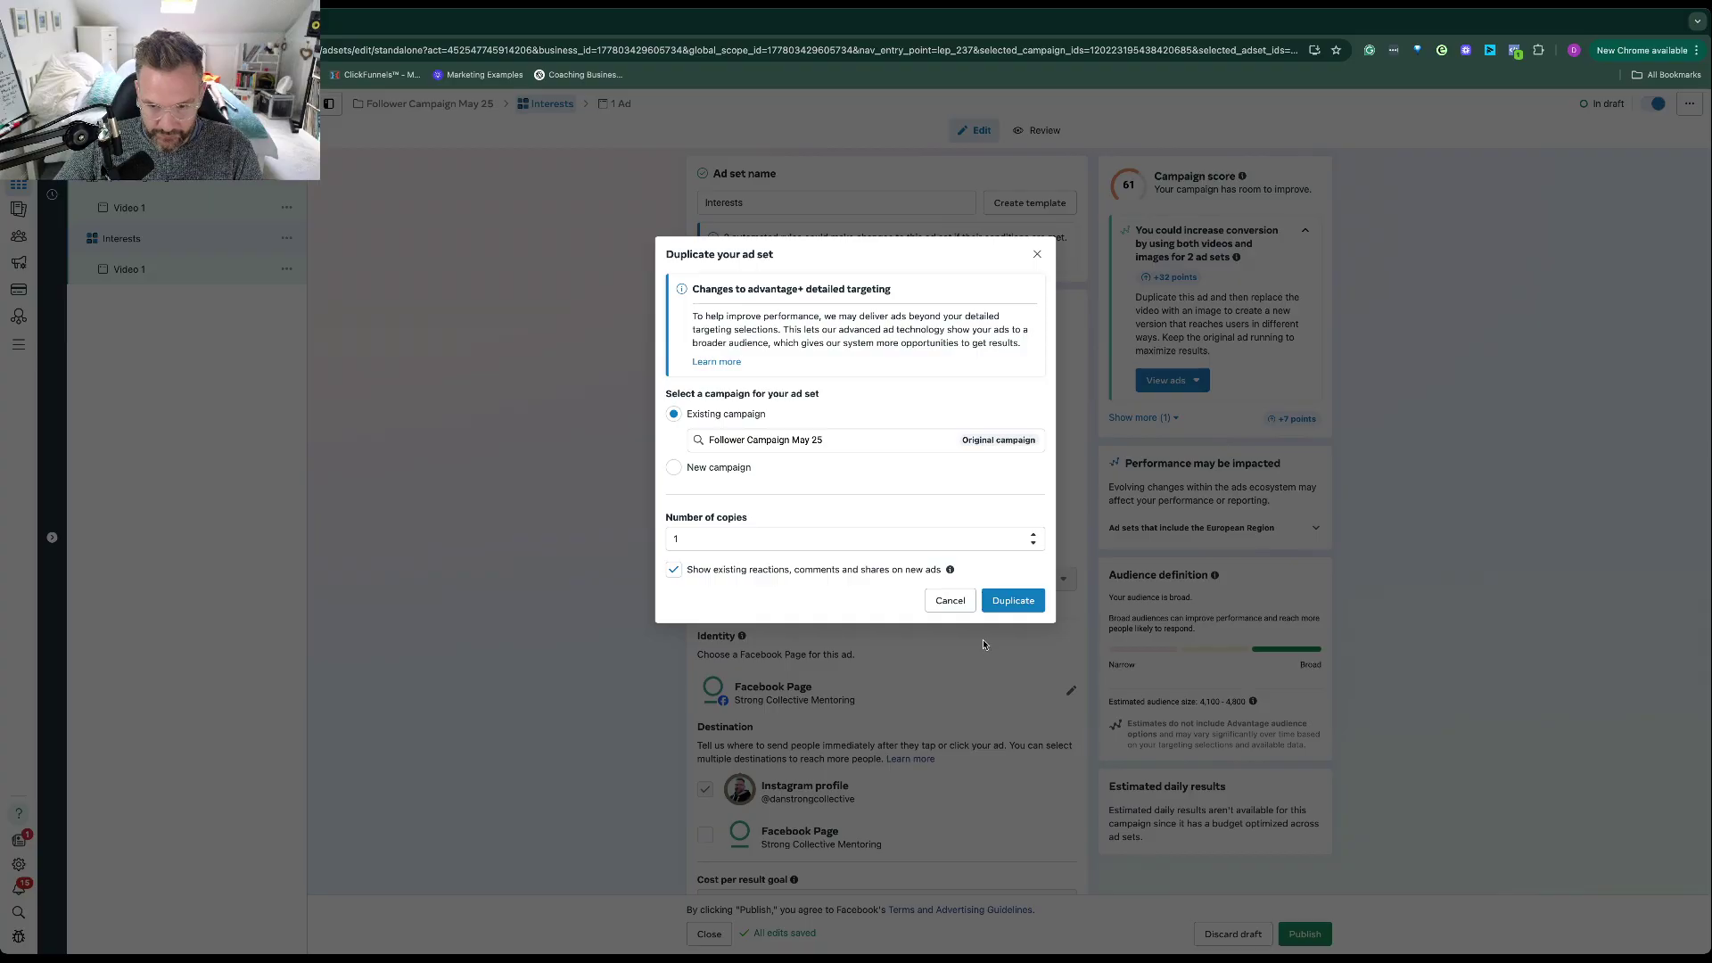
click(1006, 603)
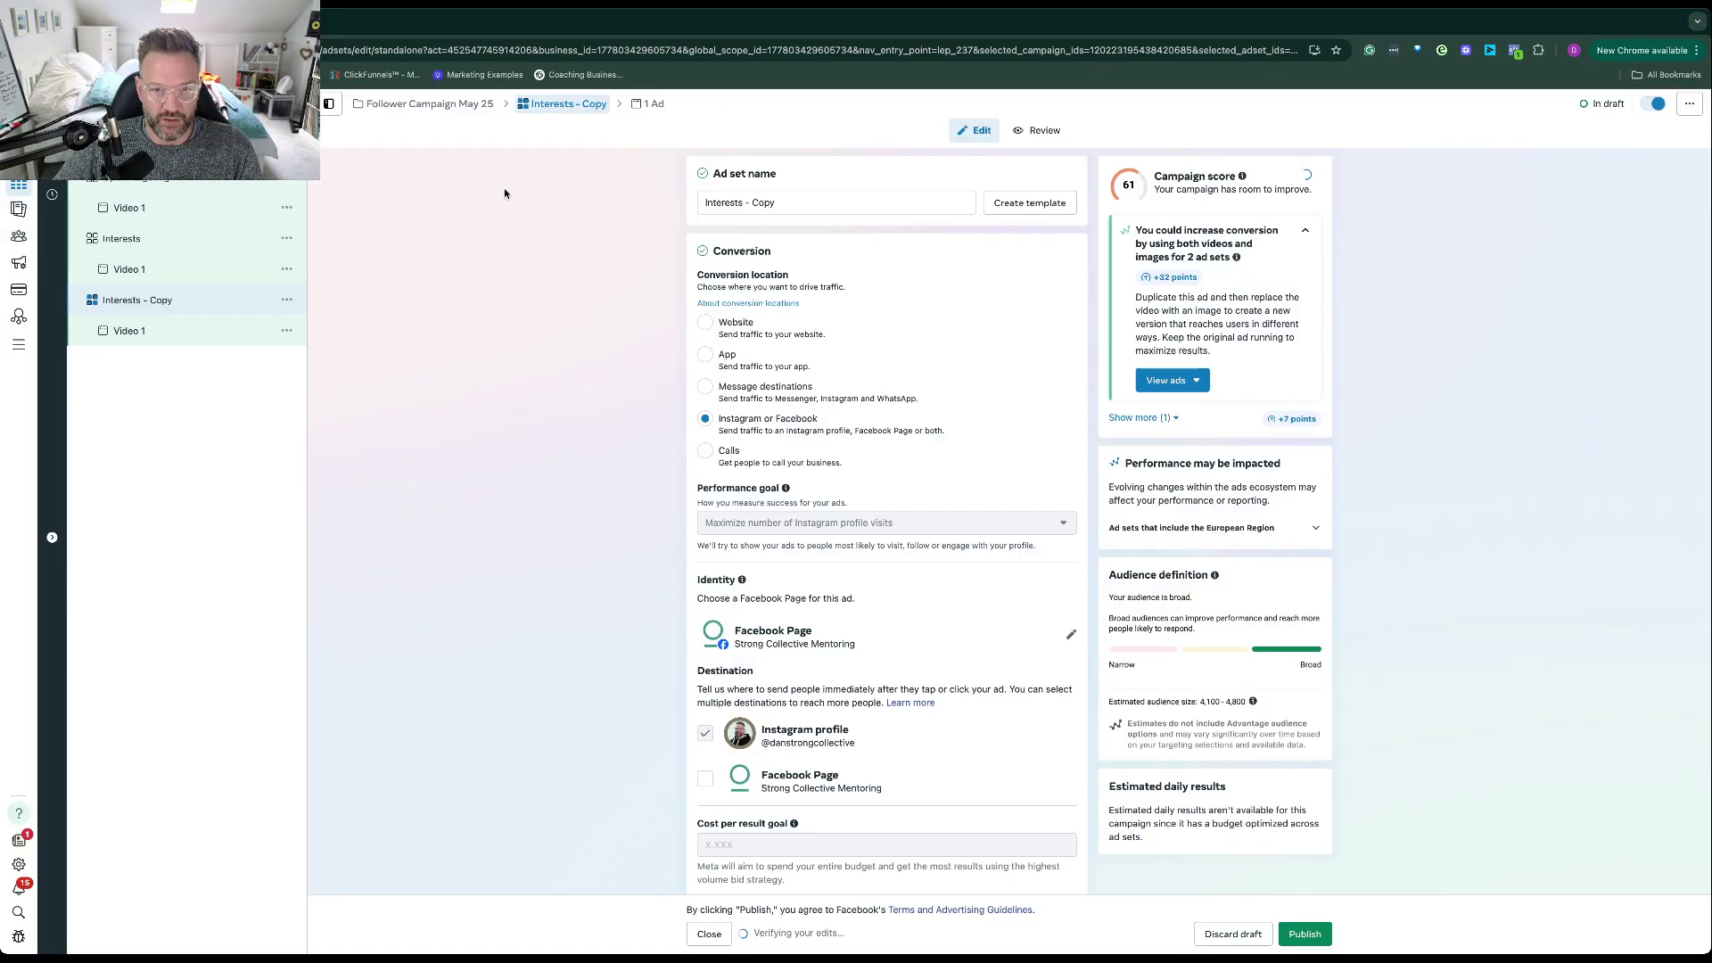
- Rename the duplicated Interests ad set as Lookalike
triple_click(795, 202)
text(Loo)
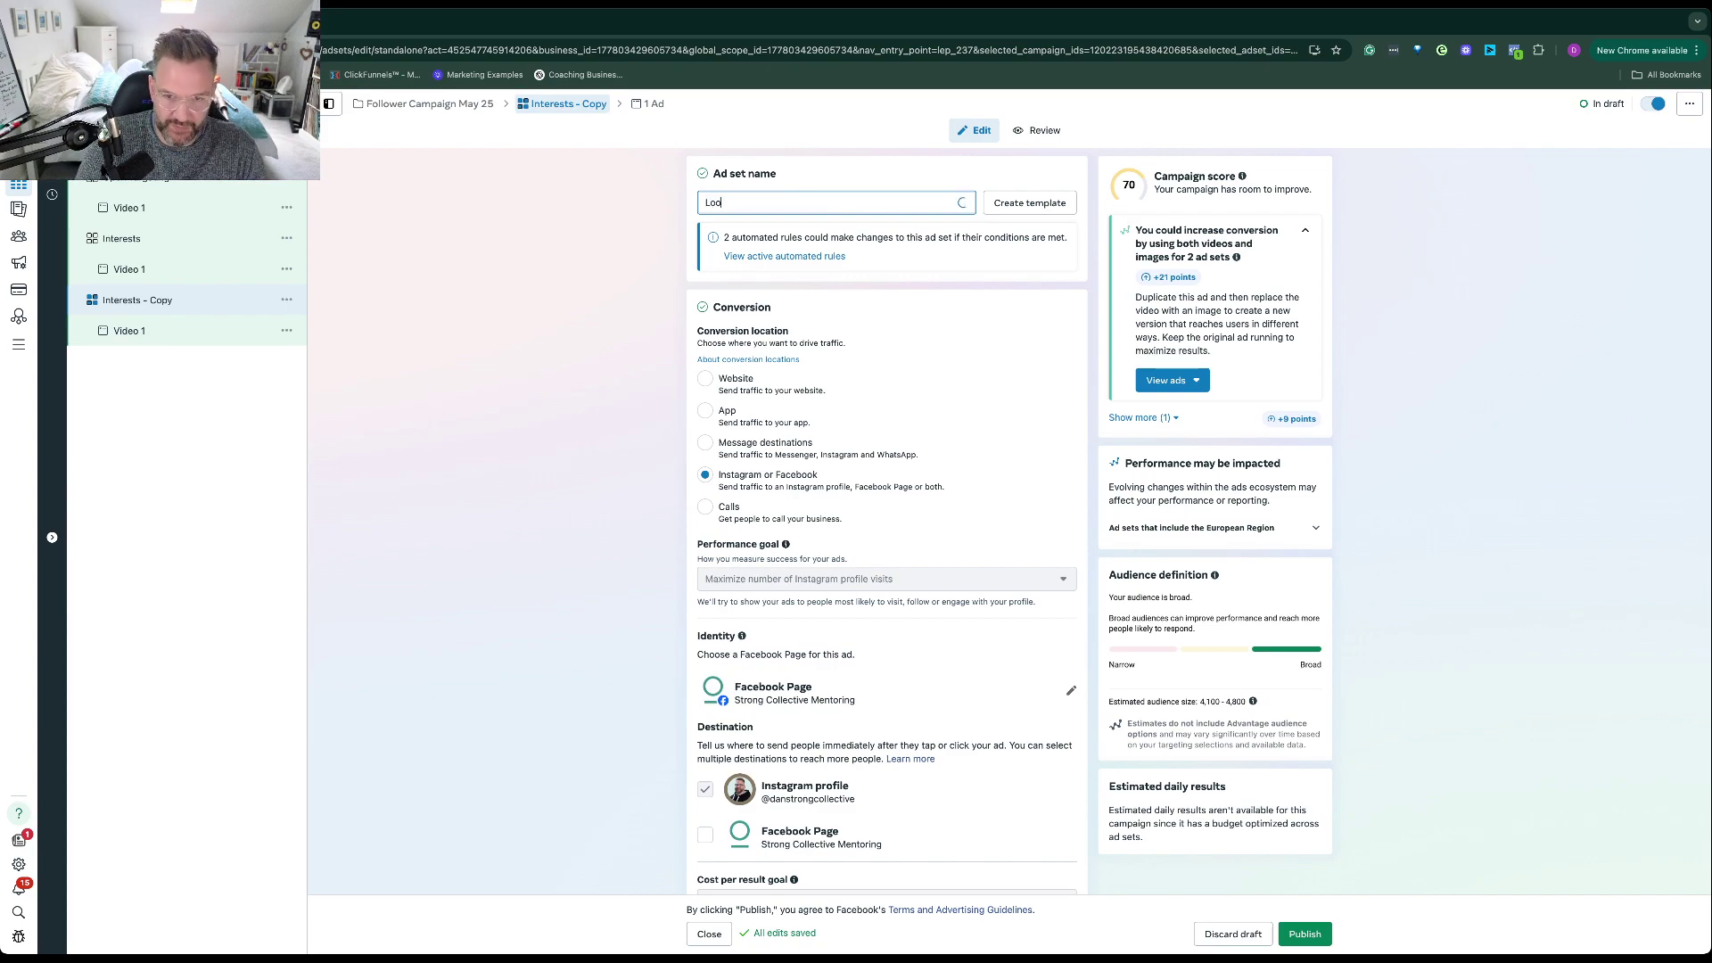
text(kalike)
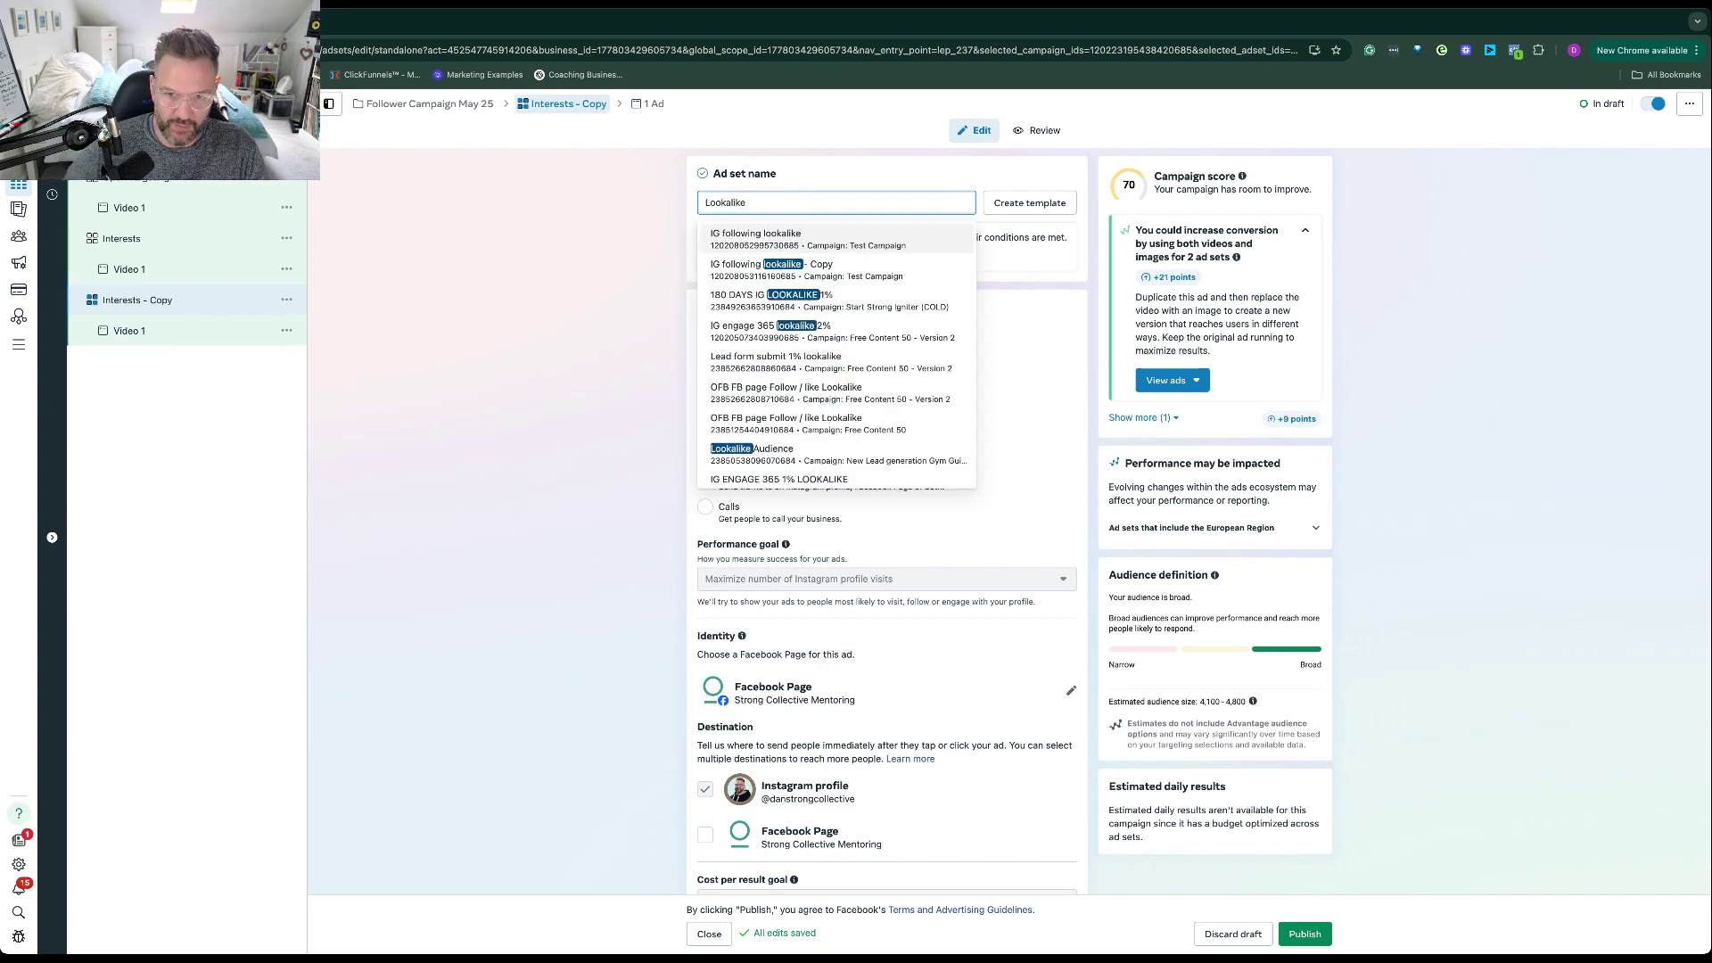
click(549, 299)
- Remove Coaching & Mentoring, Personal Training/Fitness, Coach, Fitness professional and Life coaching from the Lookalike ad set's detailed targeting
scroll(575, 456, down, 7)
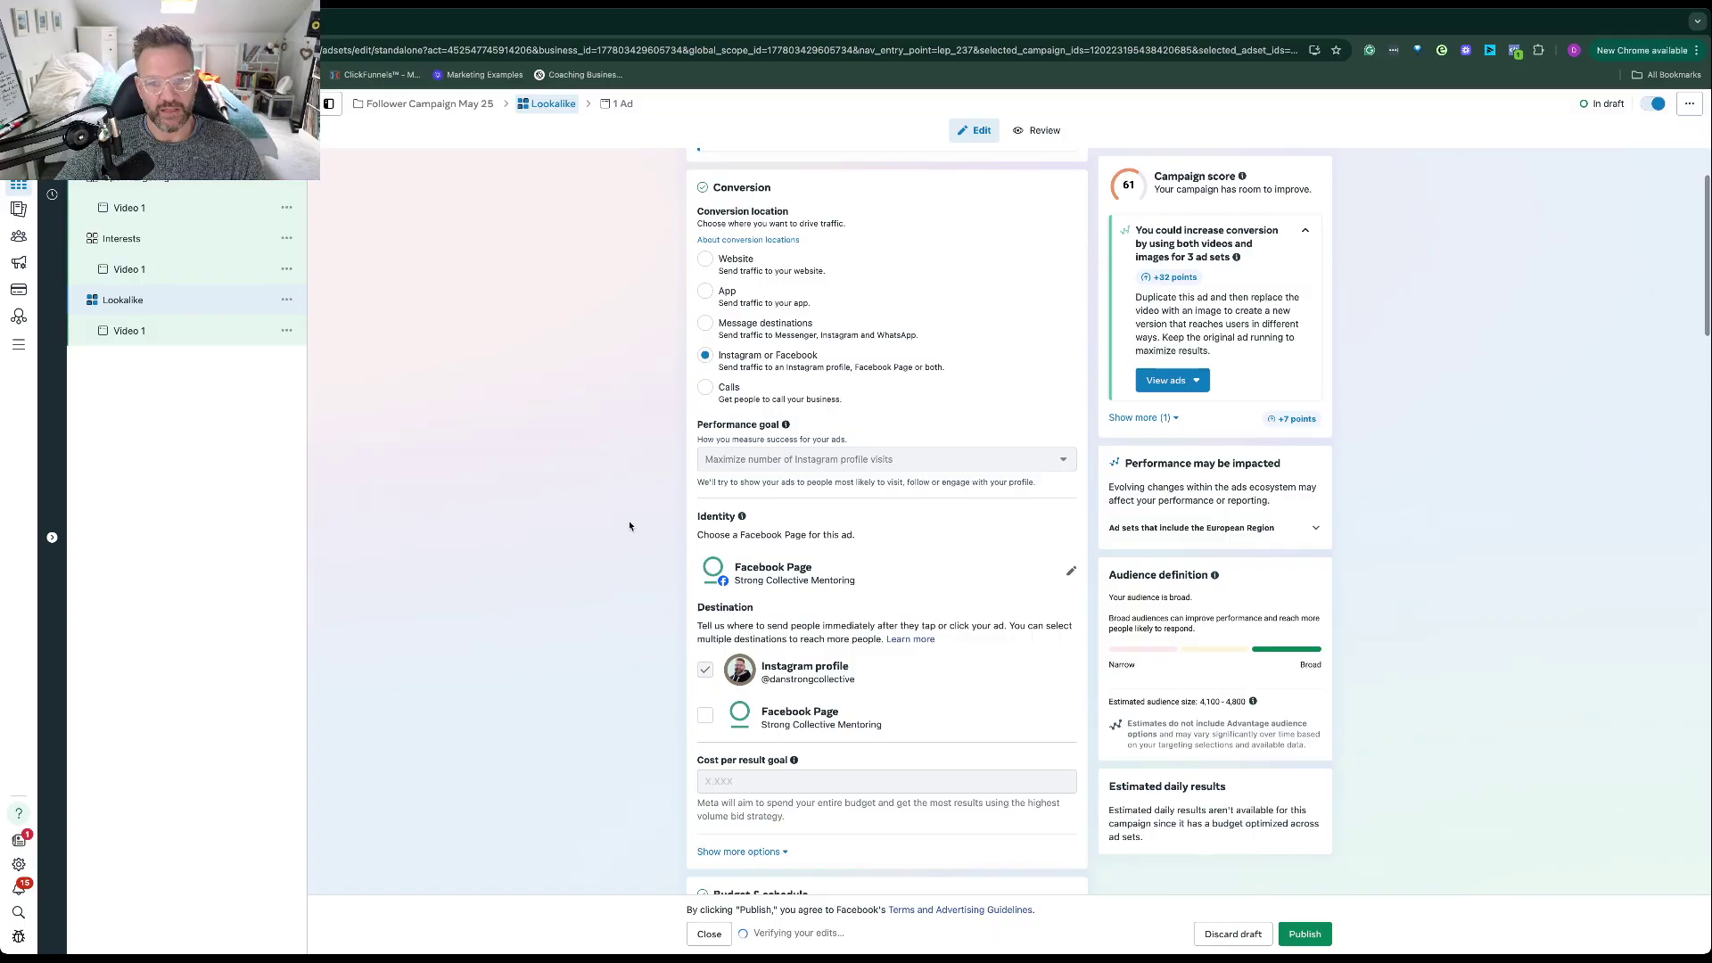
scroll(629, 526, down, 5)
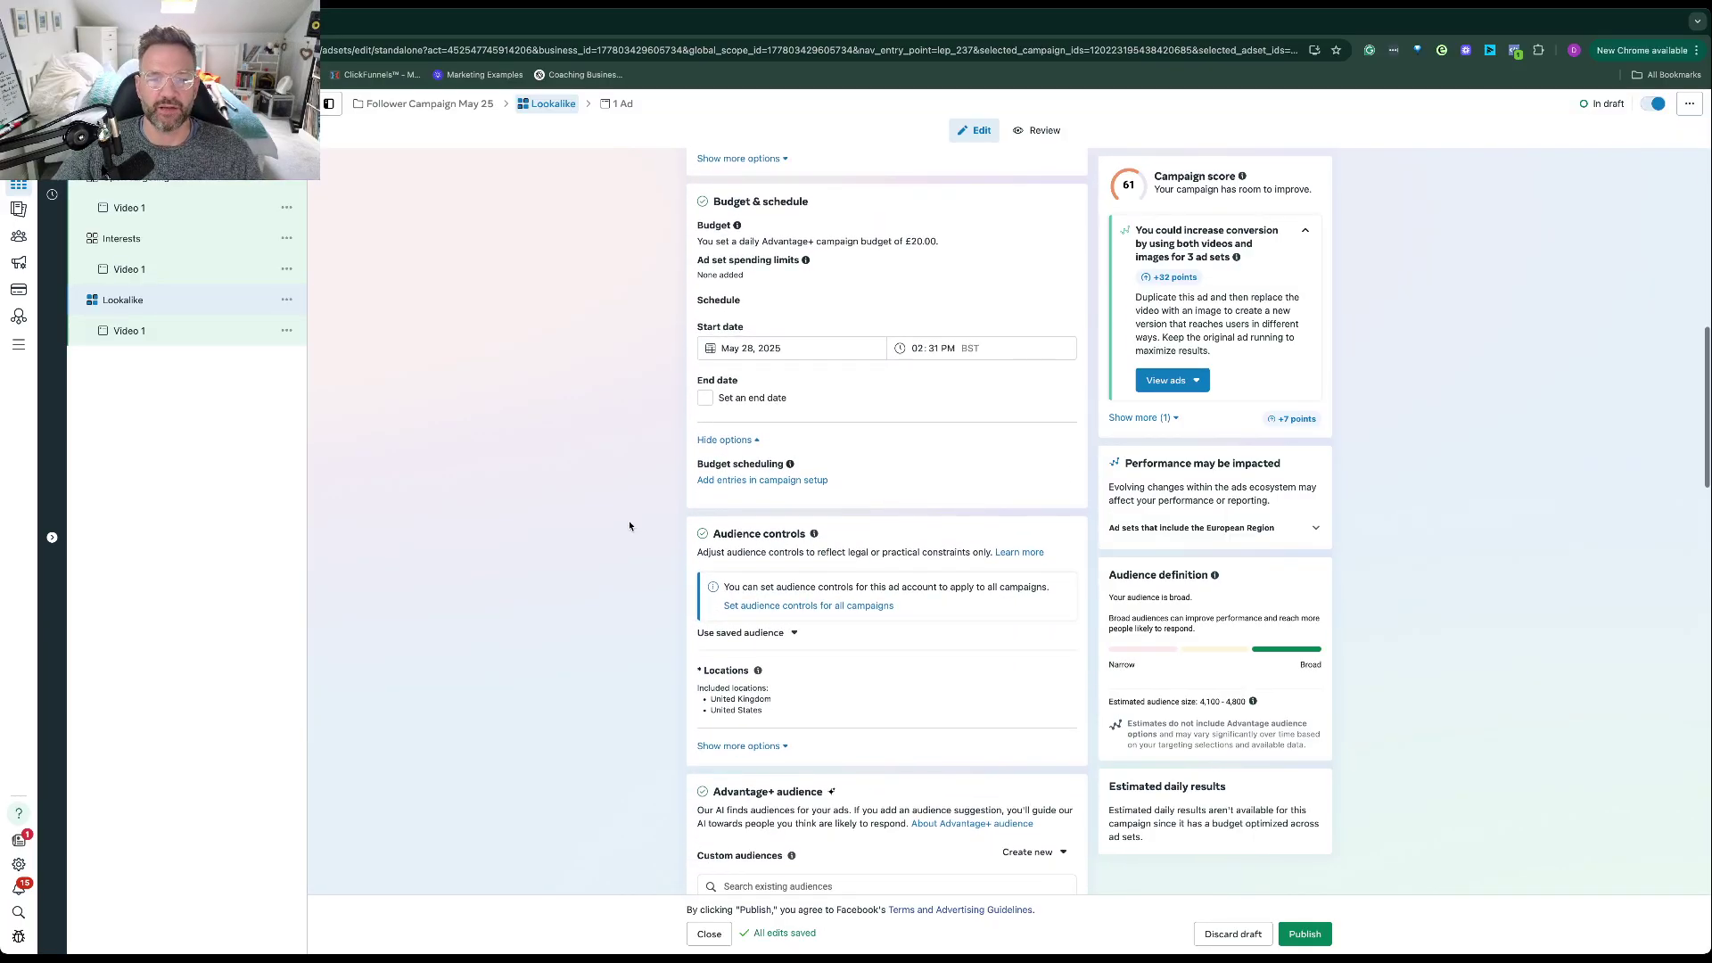
scroll(629, 526, down, 4)
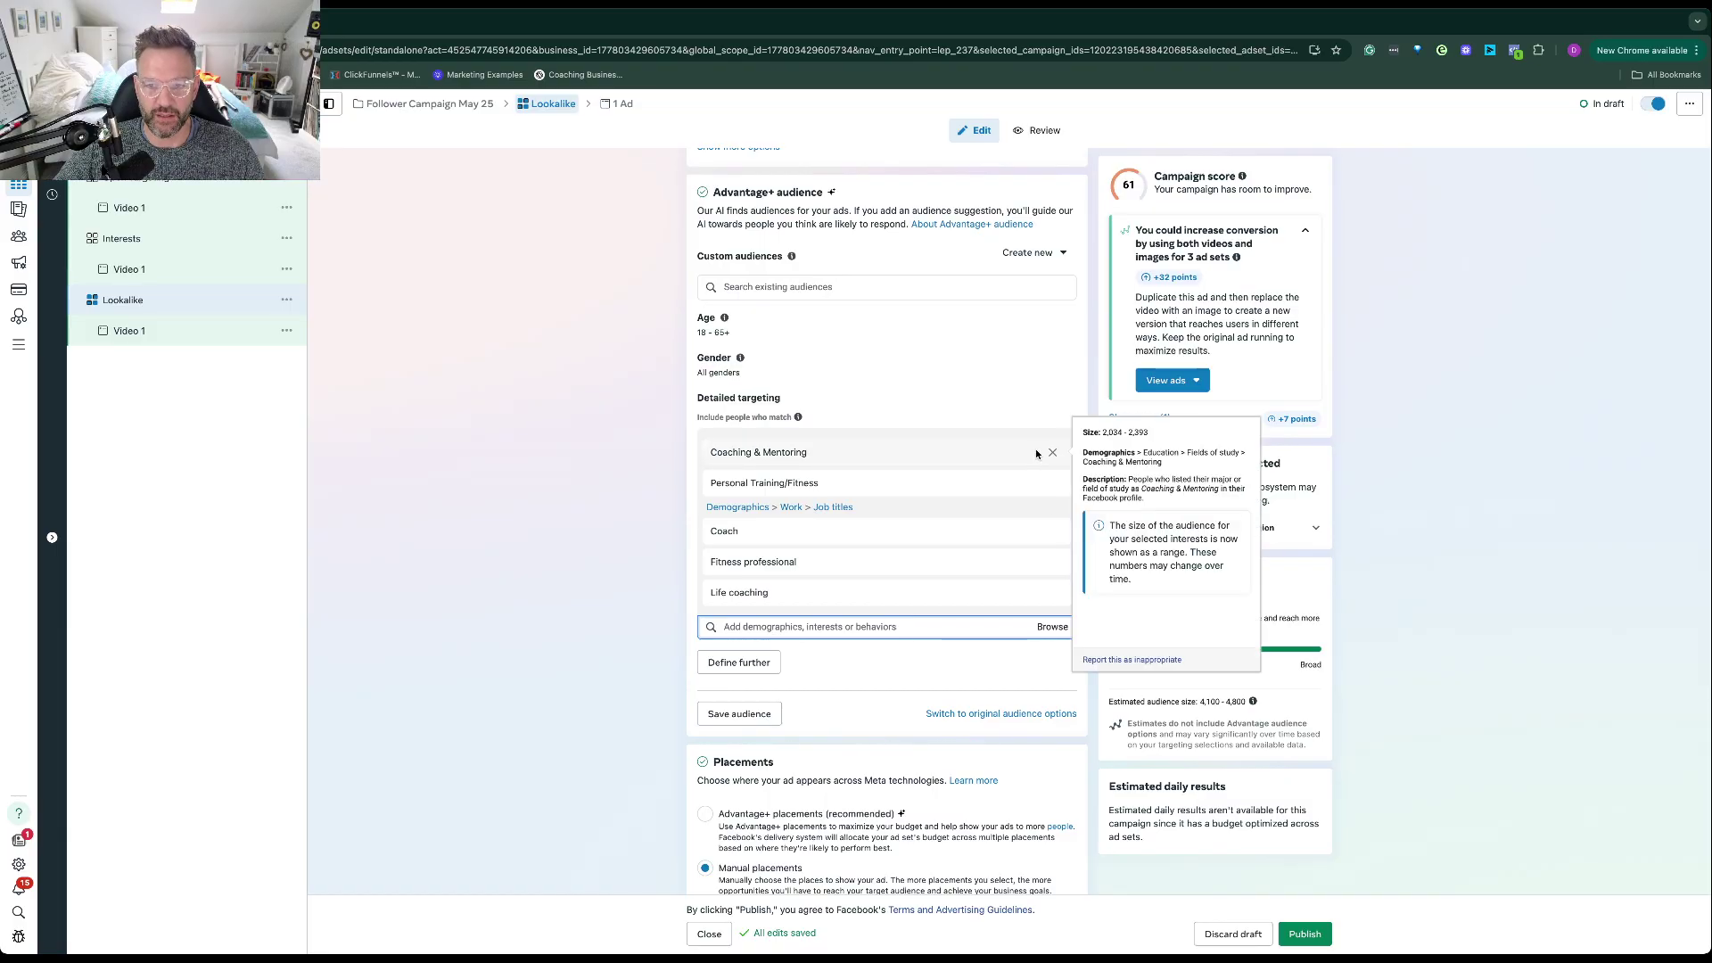
click(1053, 456)
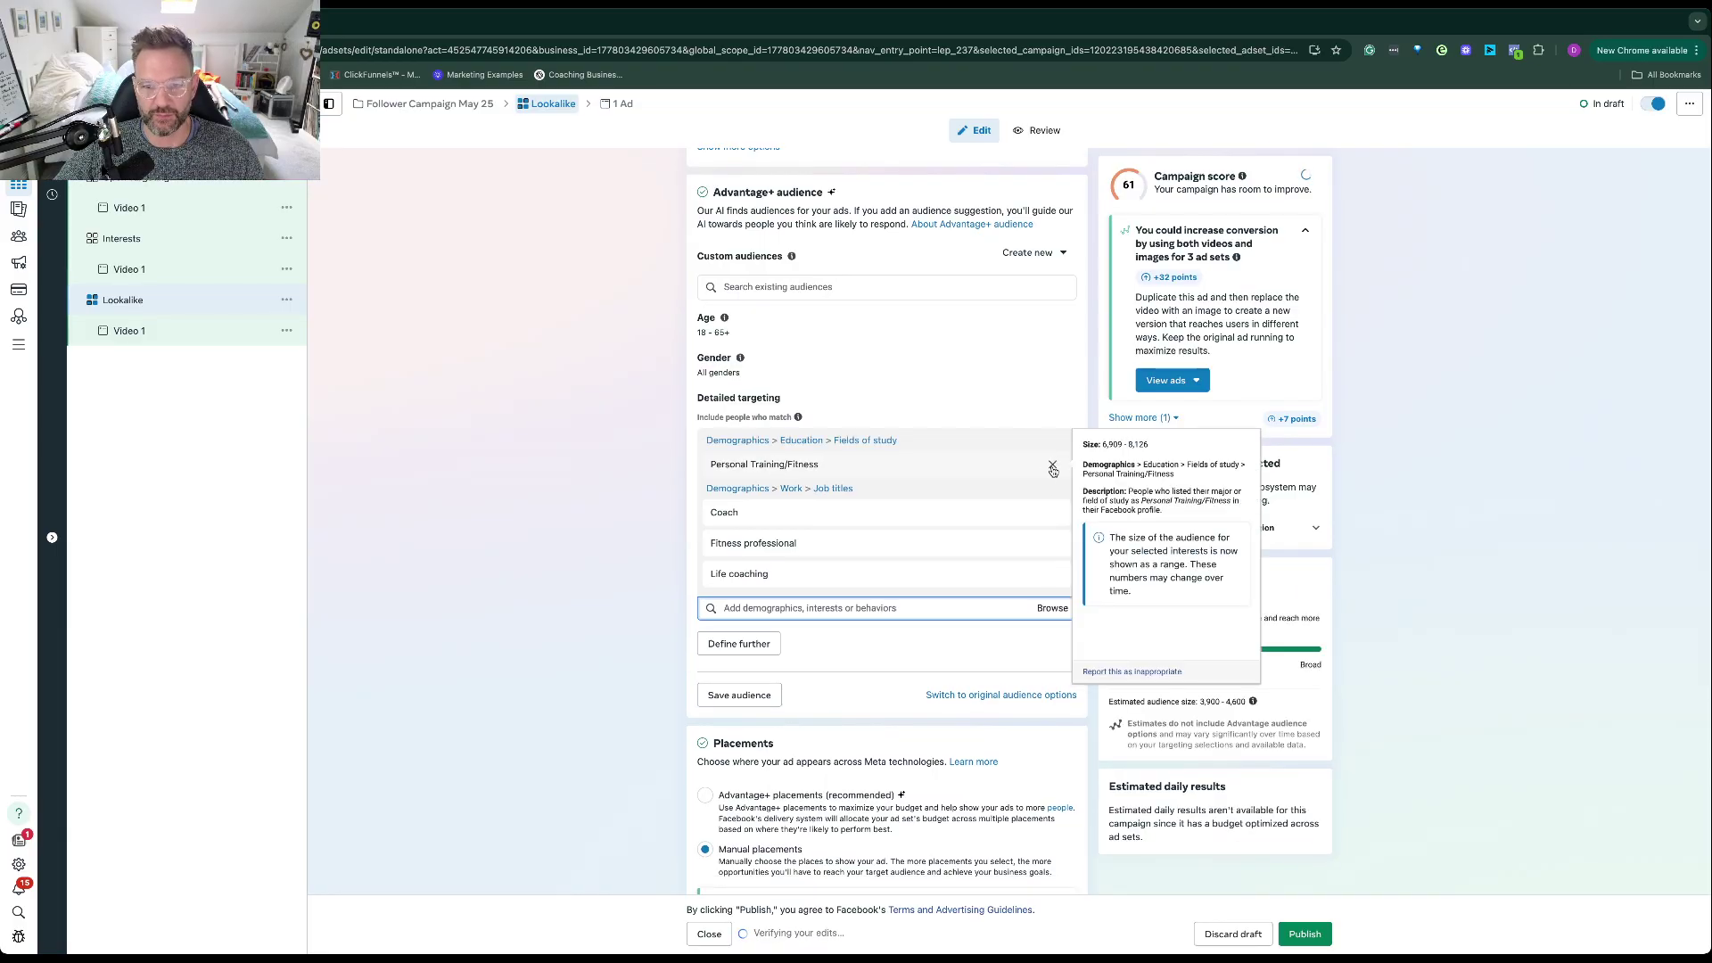
click(1053, 465)
click(1053, 466)
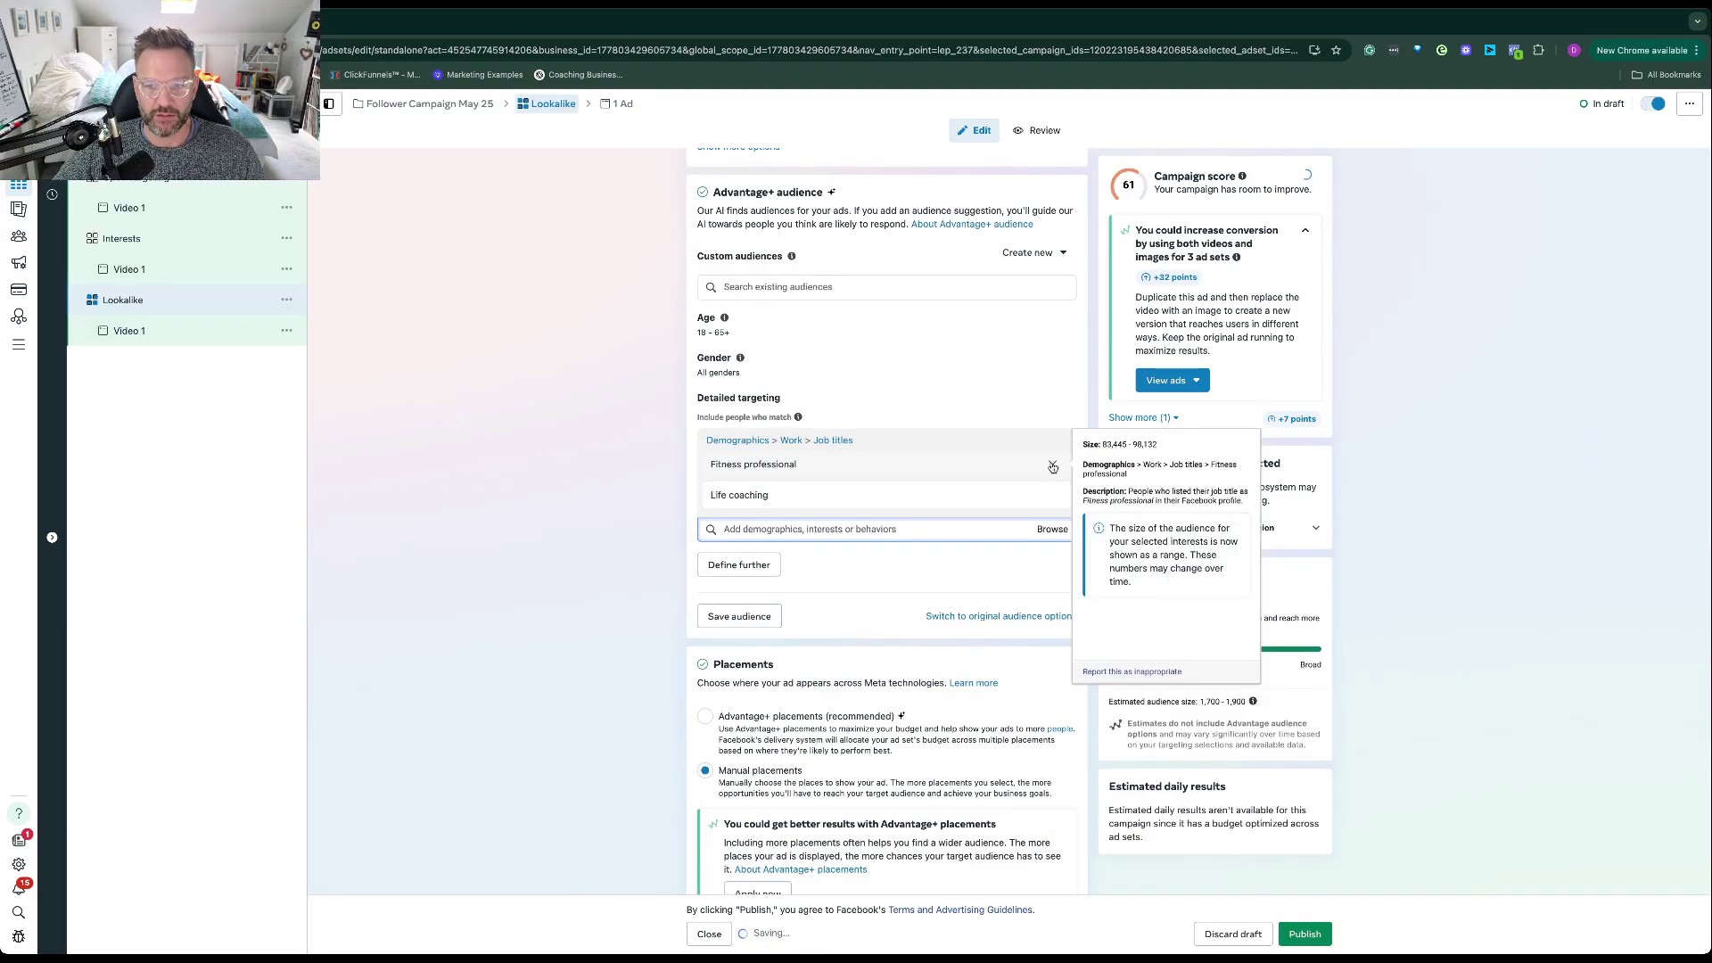
click(1053, 466)
click(1053, 465)
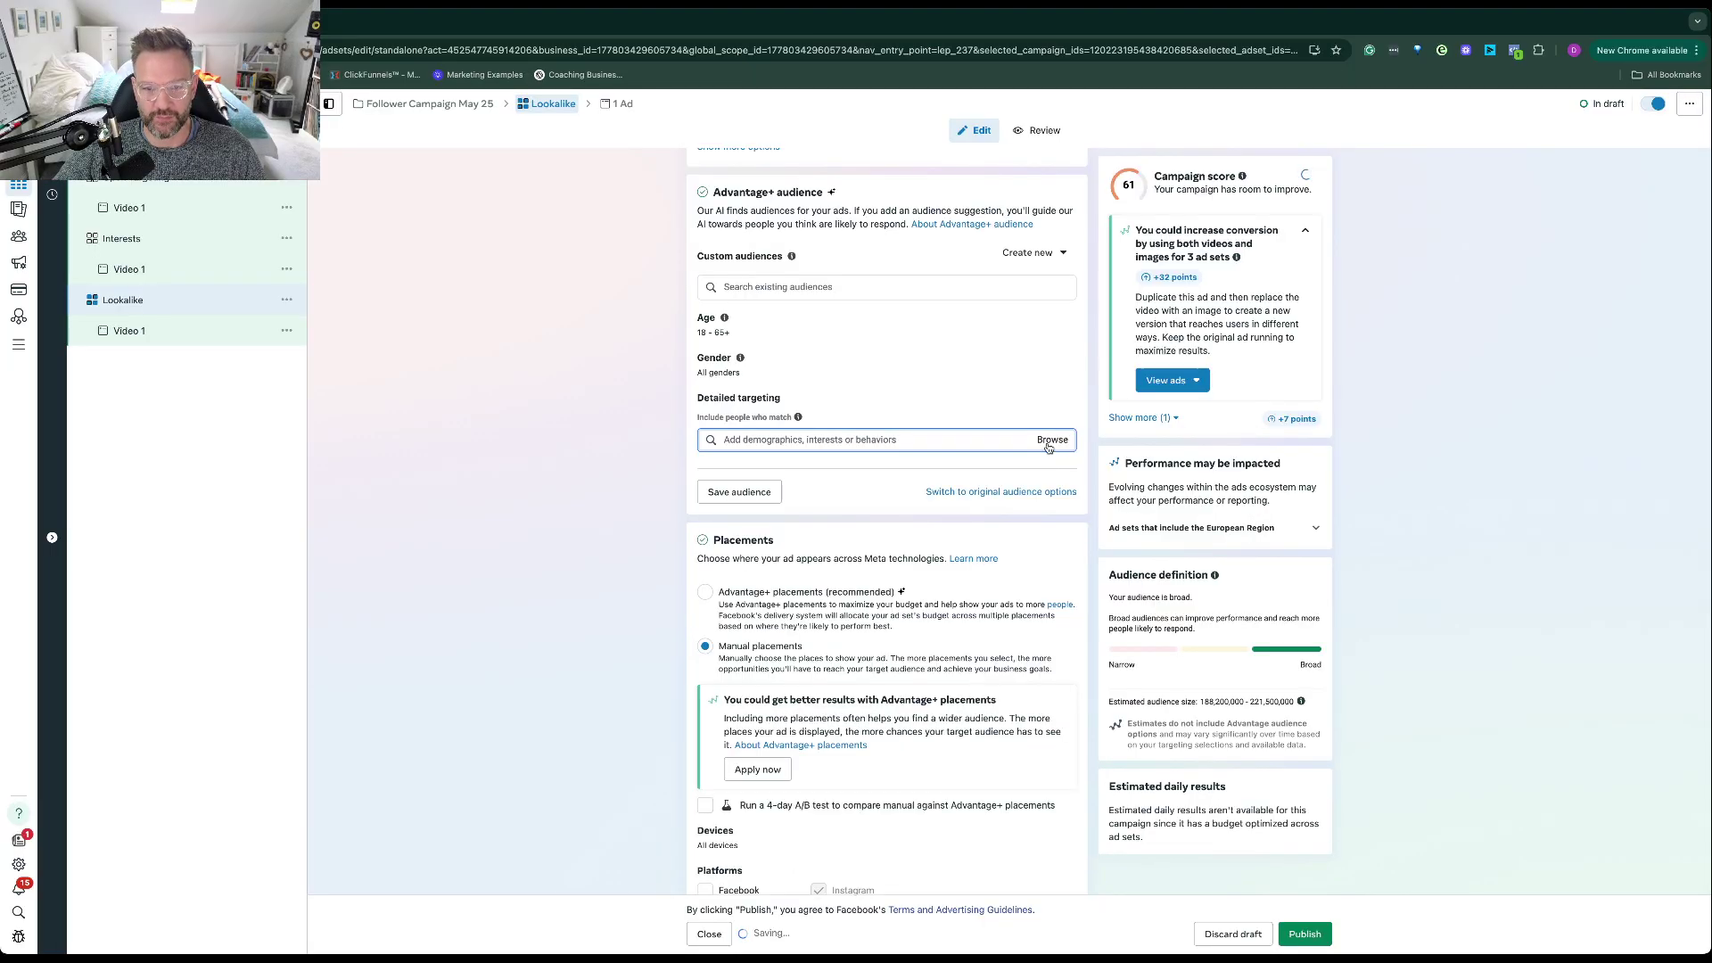
- Start a new custom audience of the Instagram account type, sourced from the ad set's destination Instagram profile
click(1037, 254)
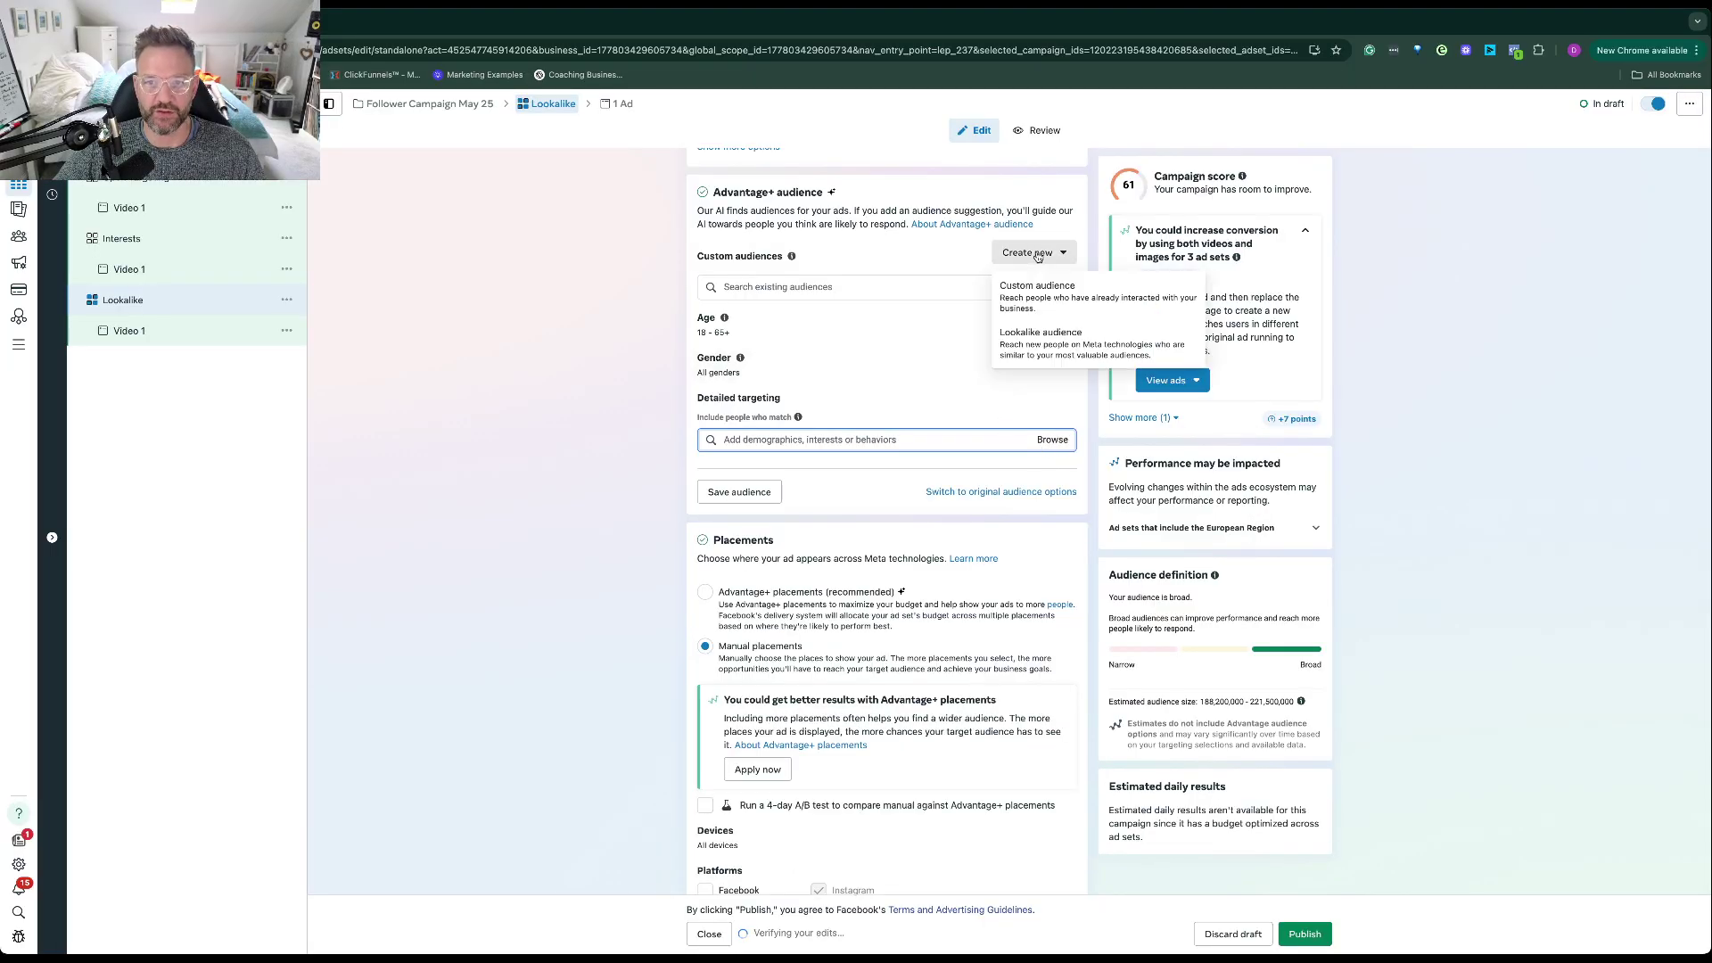
click(1040, 306)
click(941, 452)
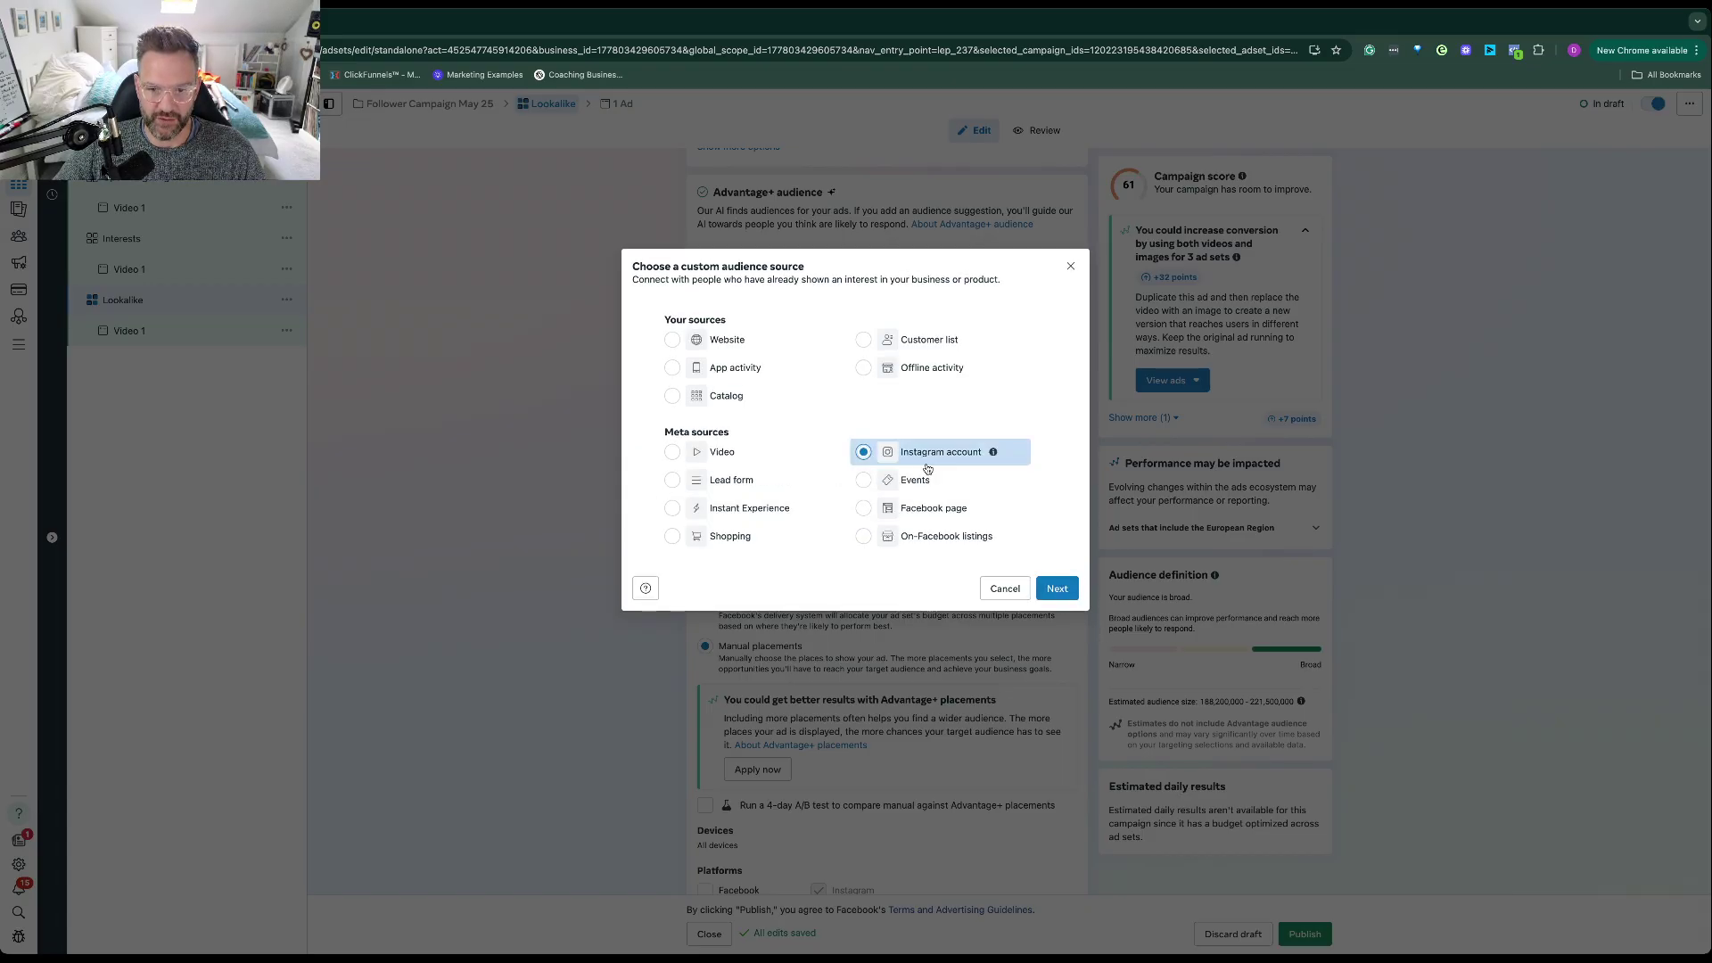
click(1057, 587)
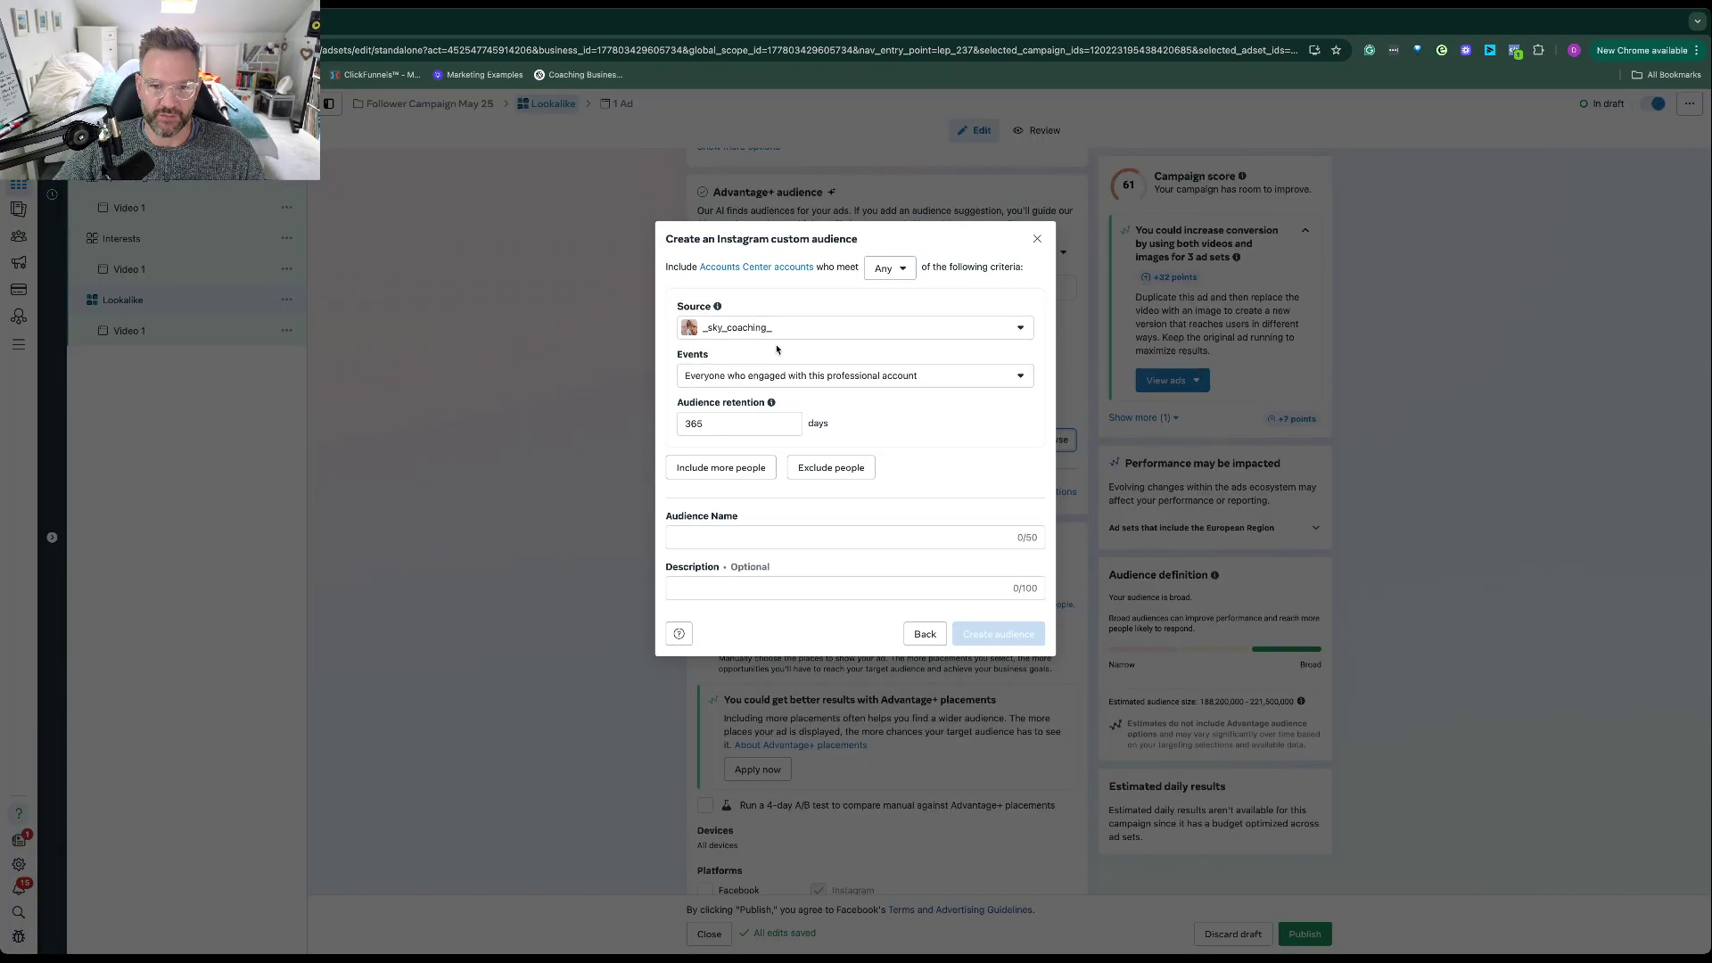
click(784, 328)
scroll(783, 499, down, 5)
scroll(784, 507, down, 1)
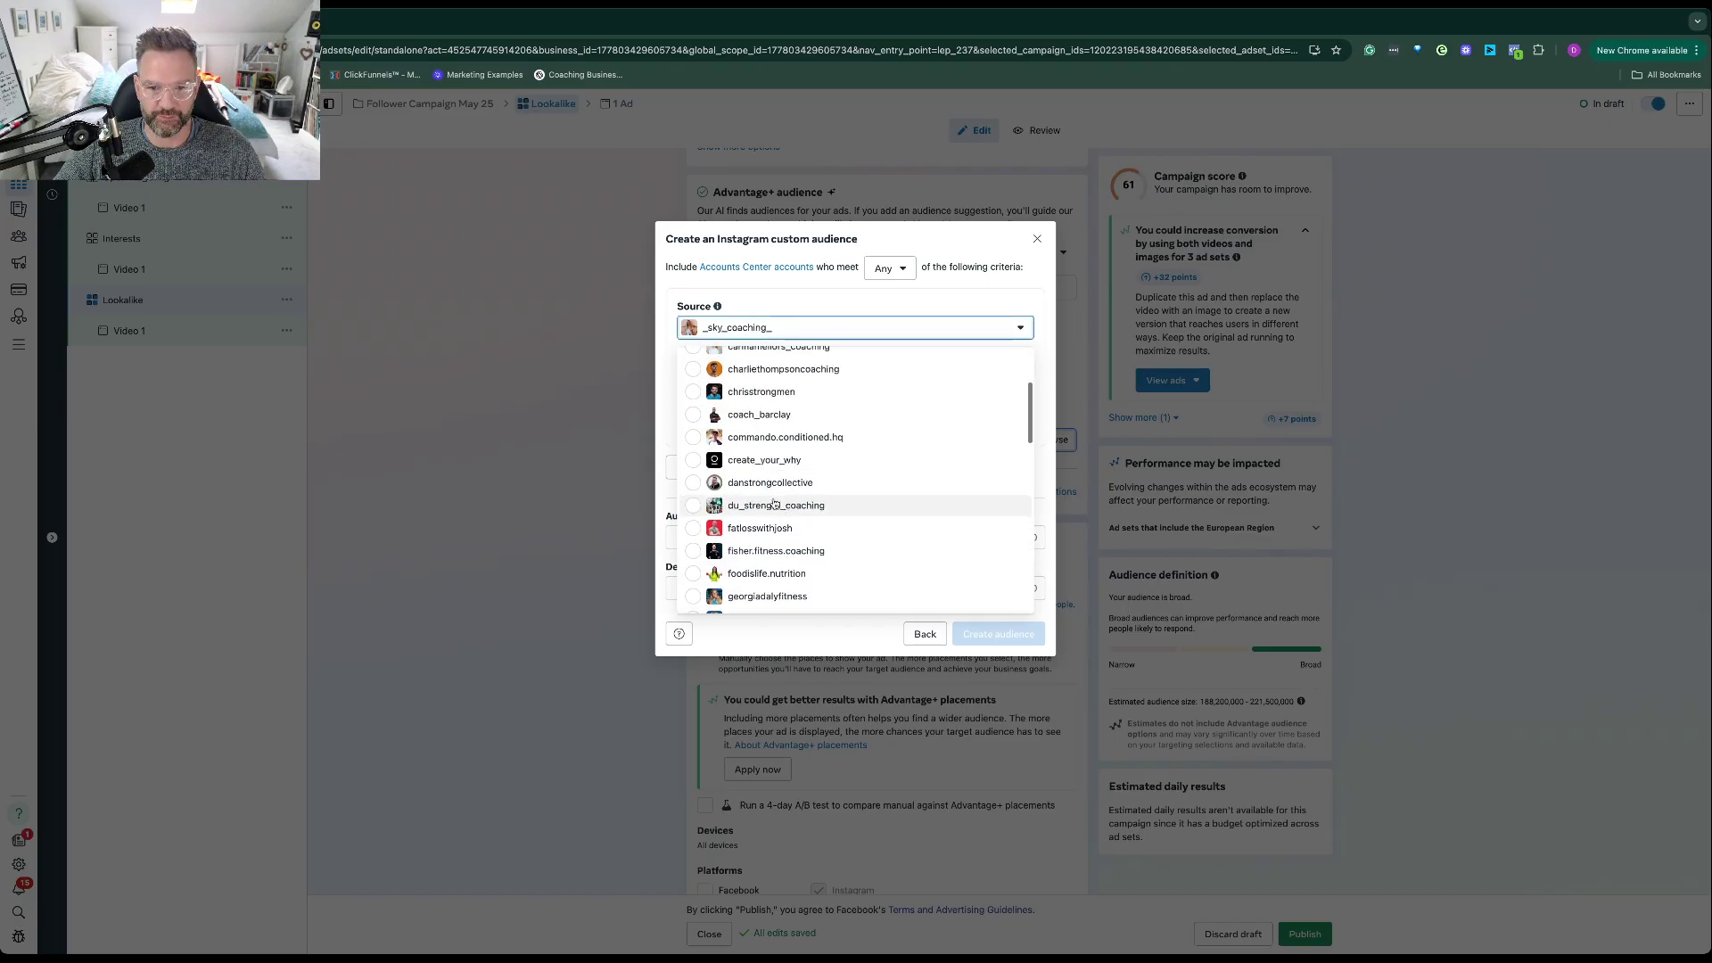
click(784, 517)
- Limit the custom audience to accounts who started following the professional account, and create it with the name IG Followers
click(780, 377)
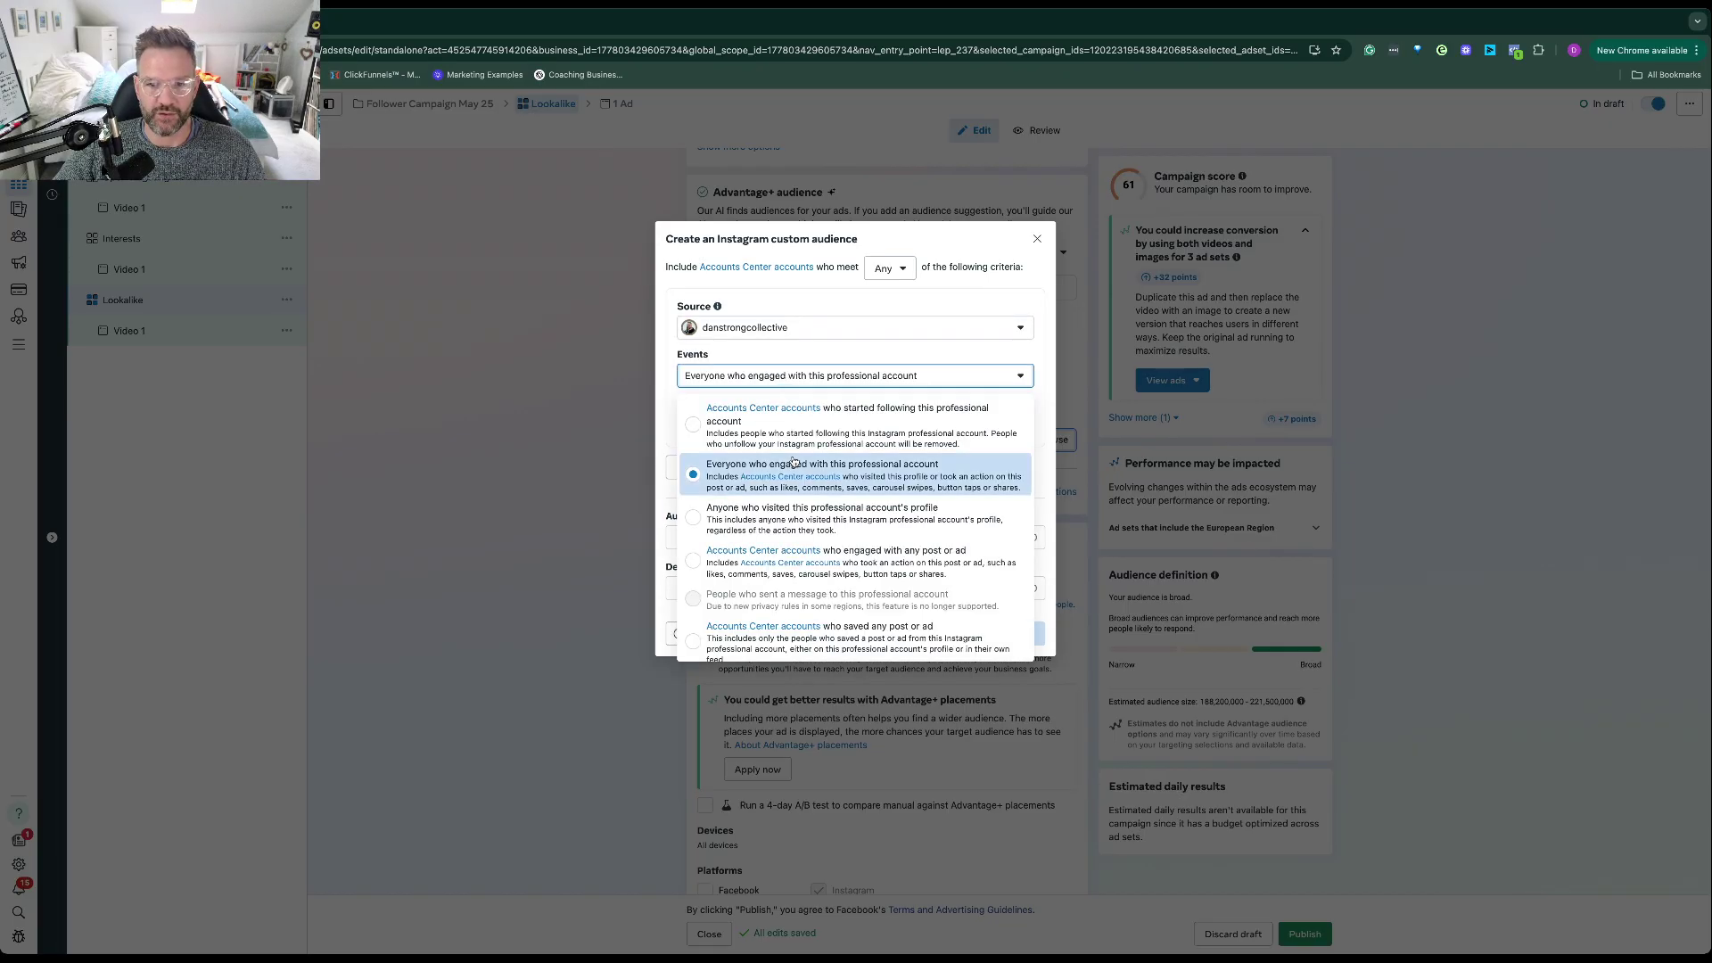
click(866, 420)
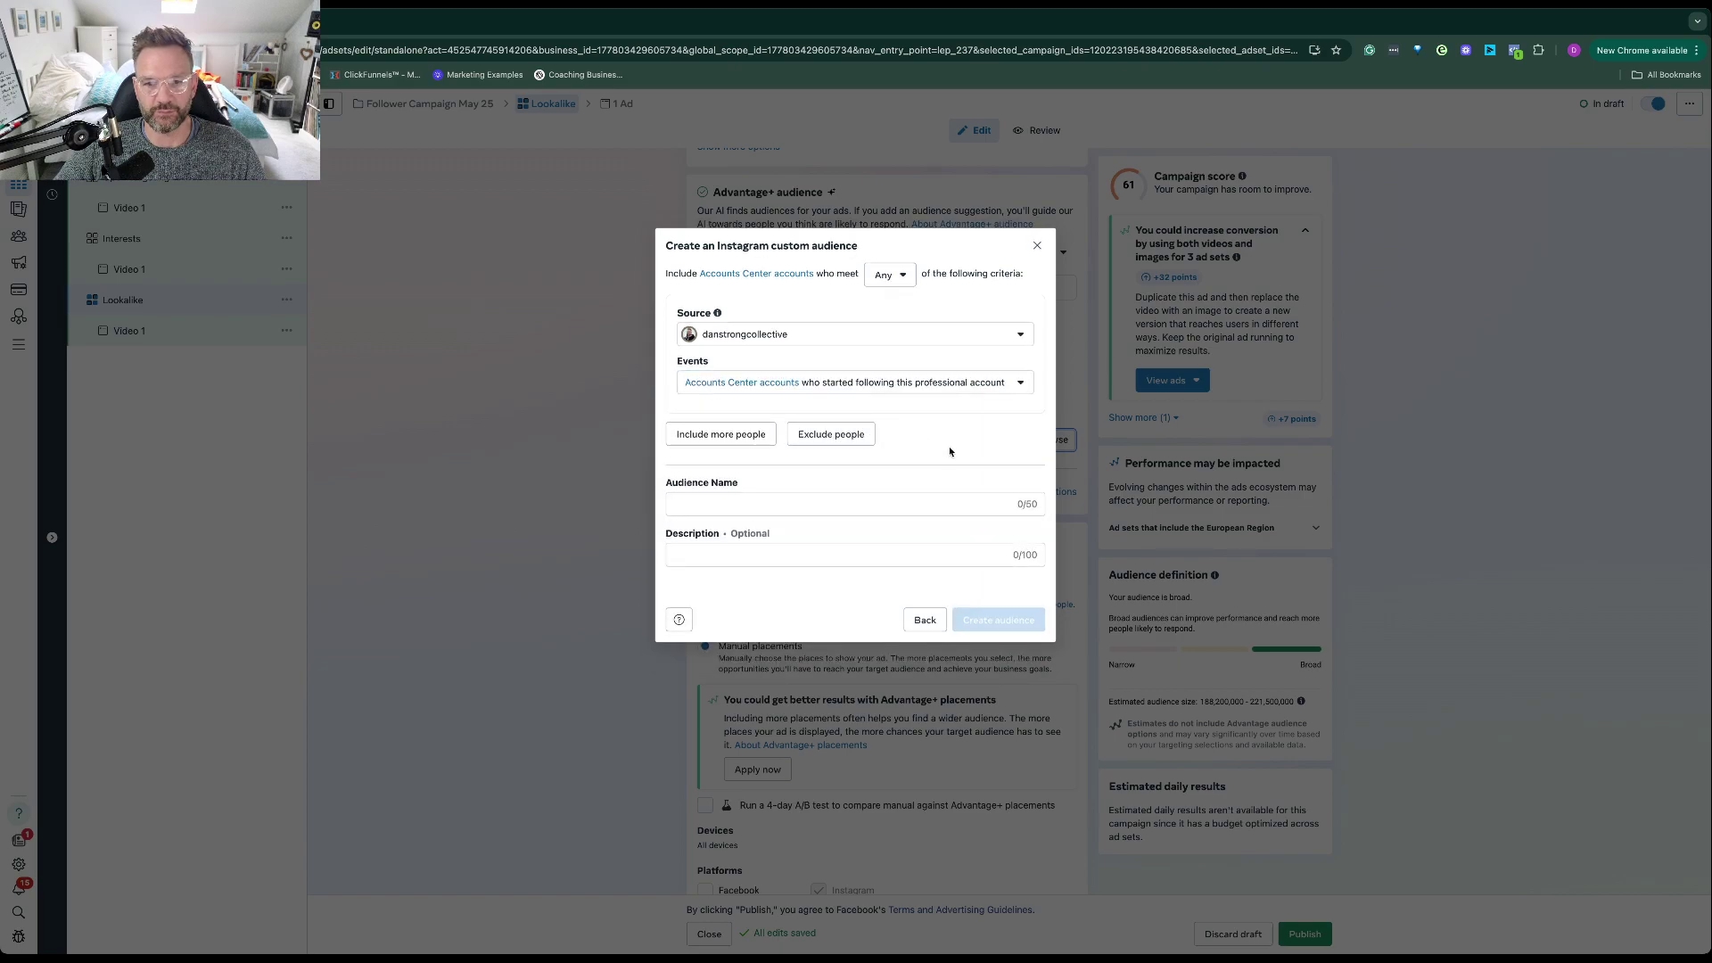
click(767, 501)
text(IG Foll)
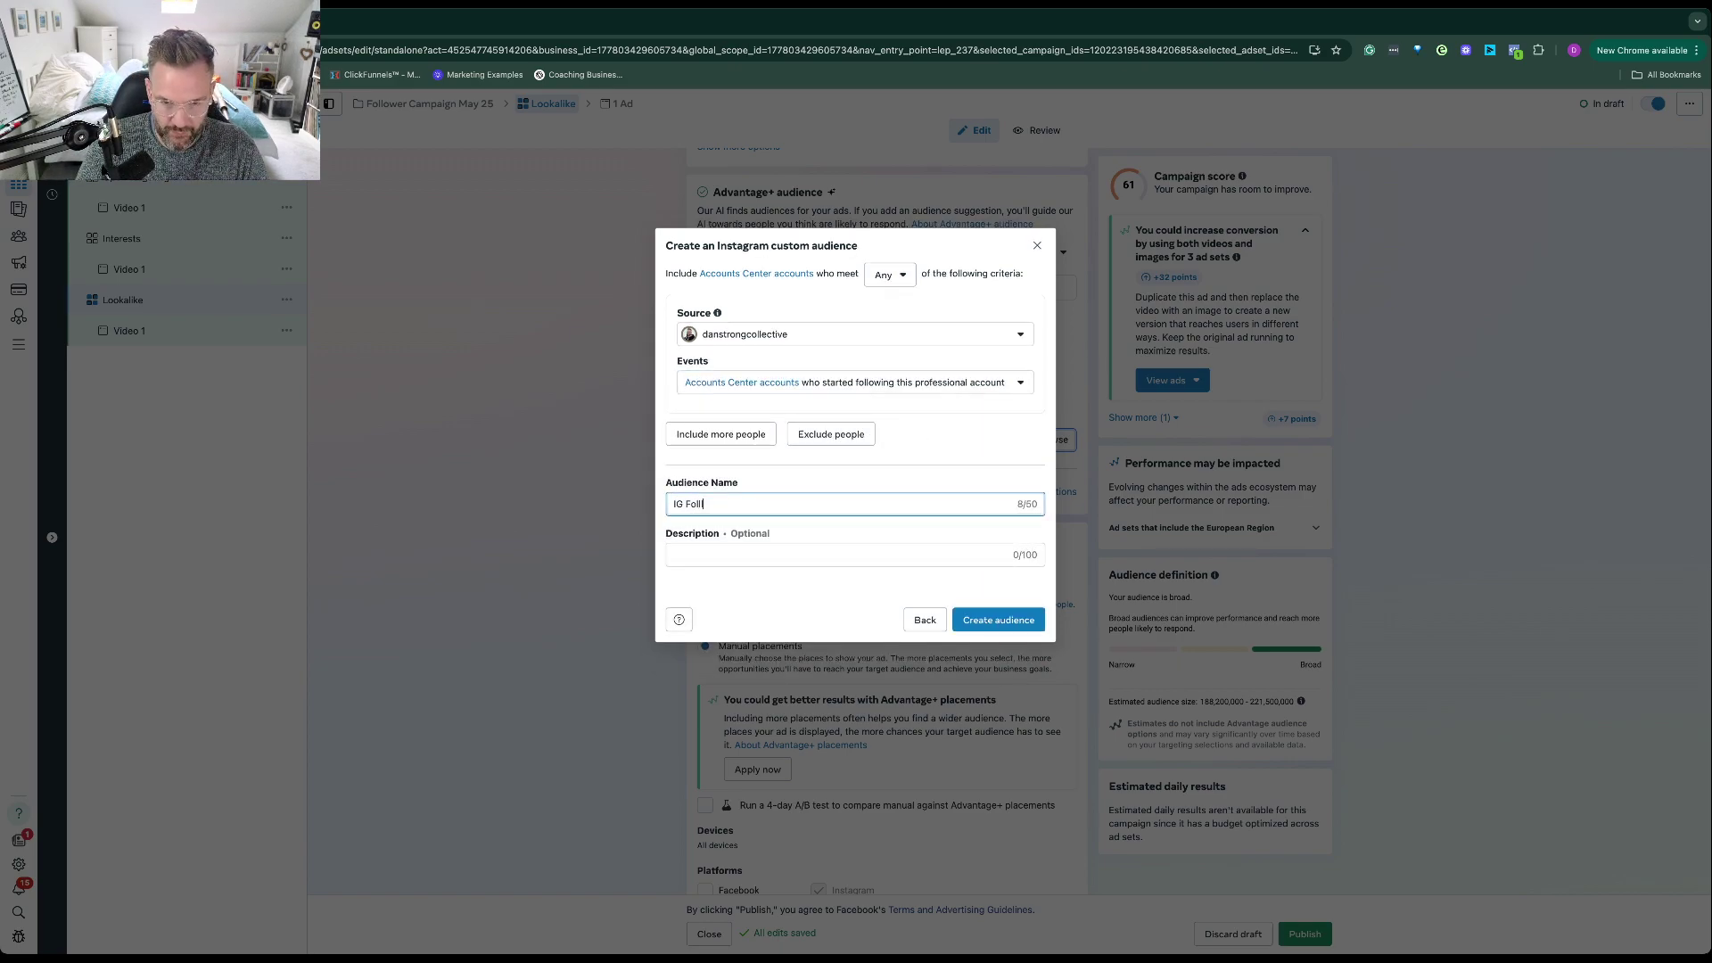
text(owers)
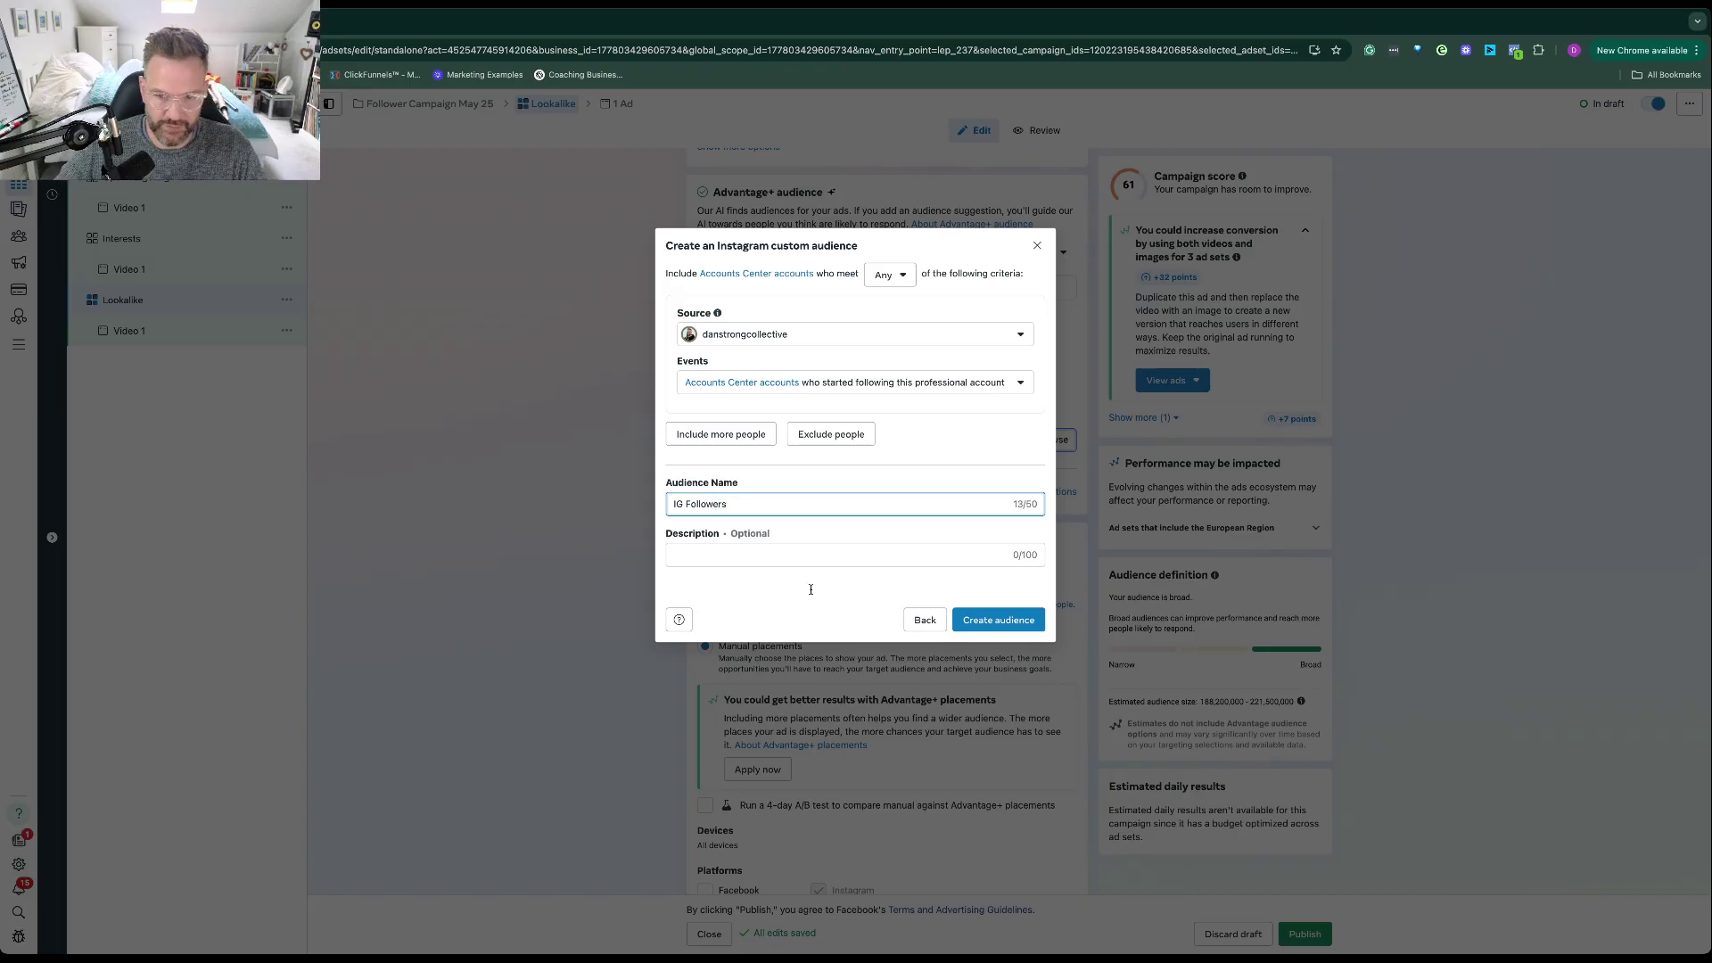
click(998, 620)
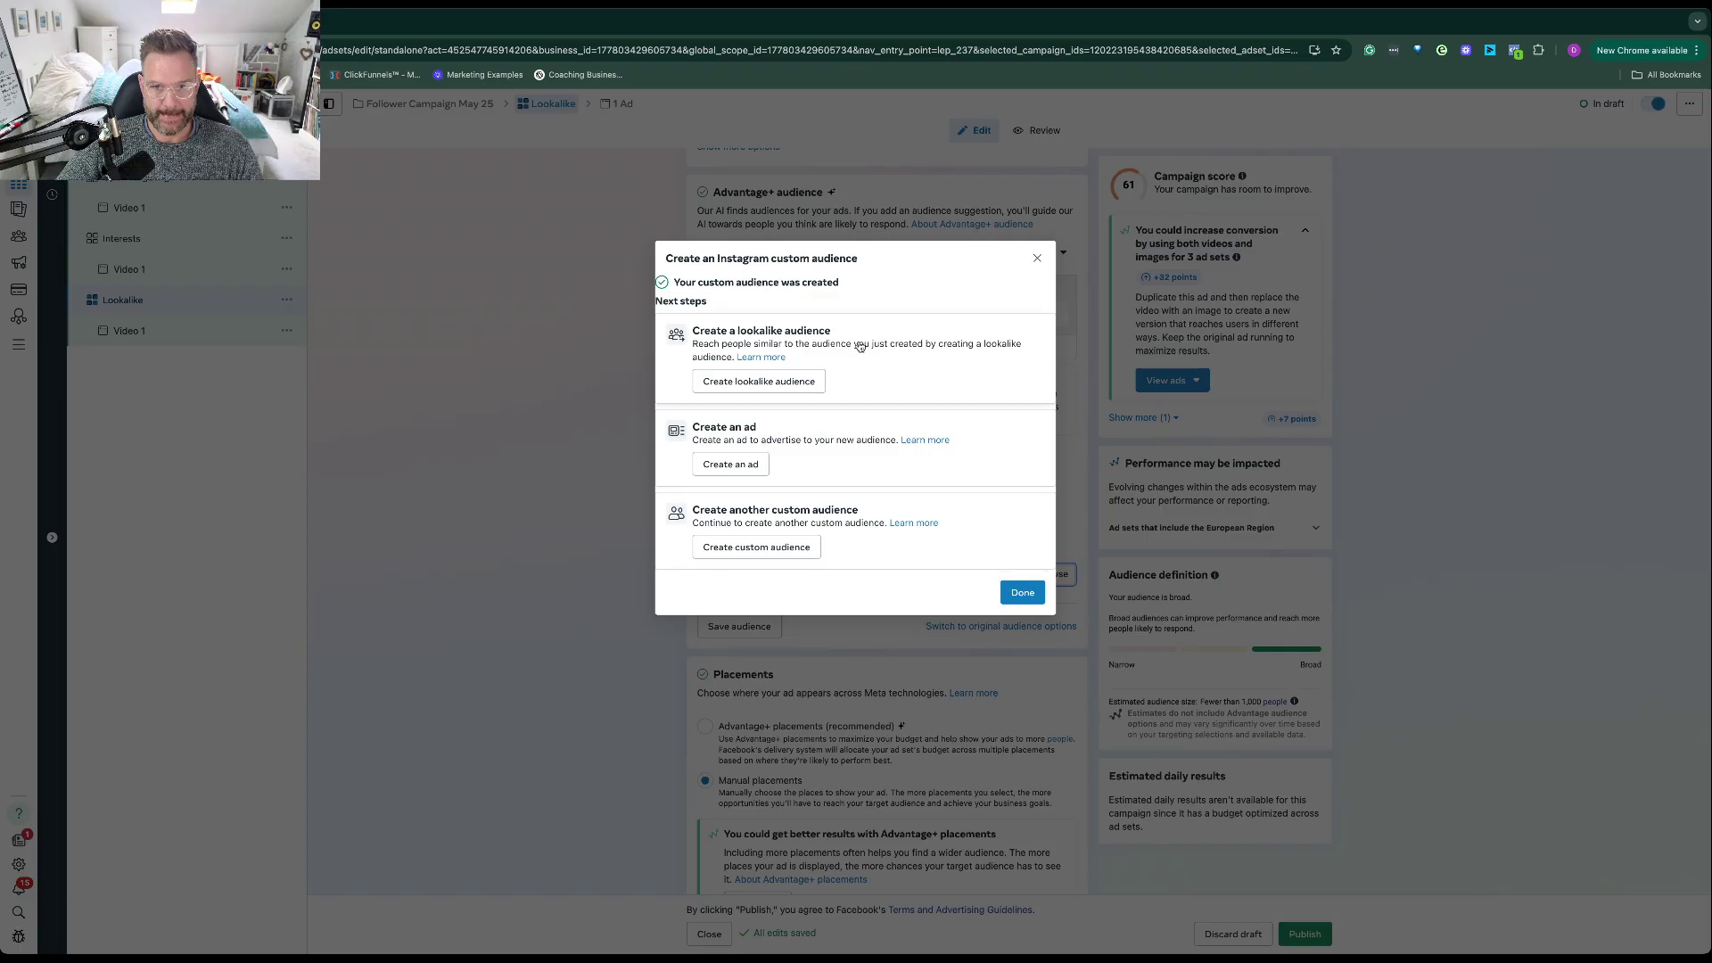
- Start a lookalike audience from IG Followers and add United States to its audience location
click(790, 383)
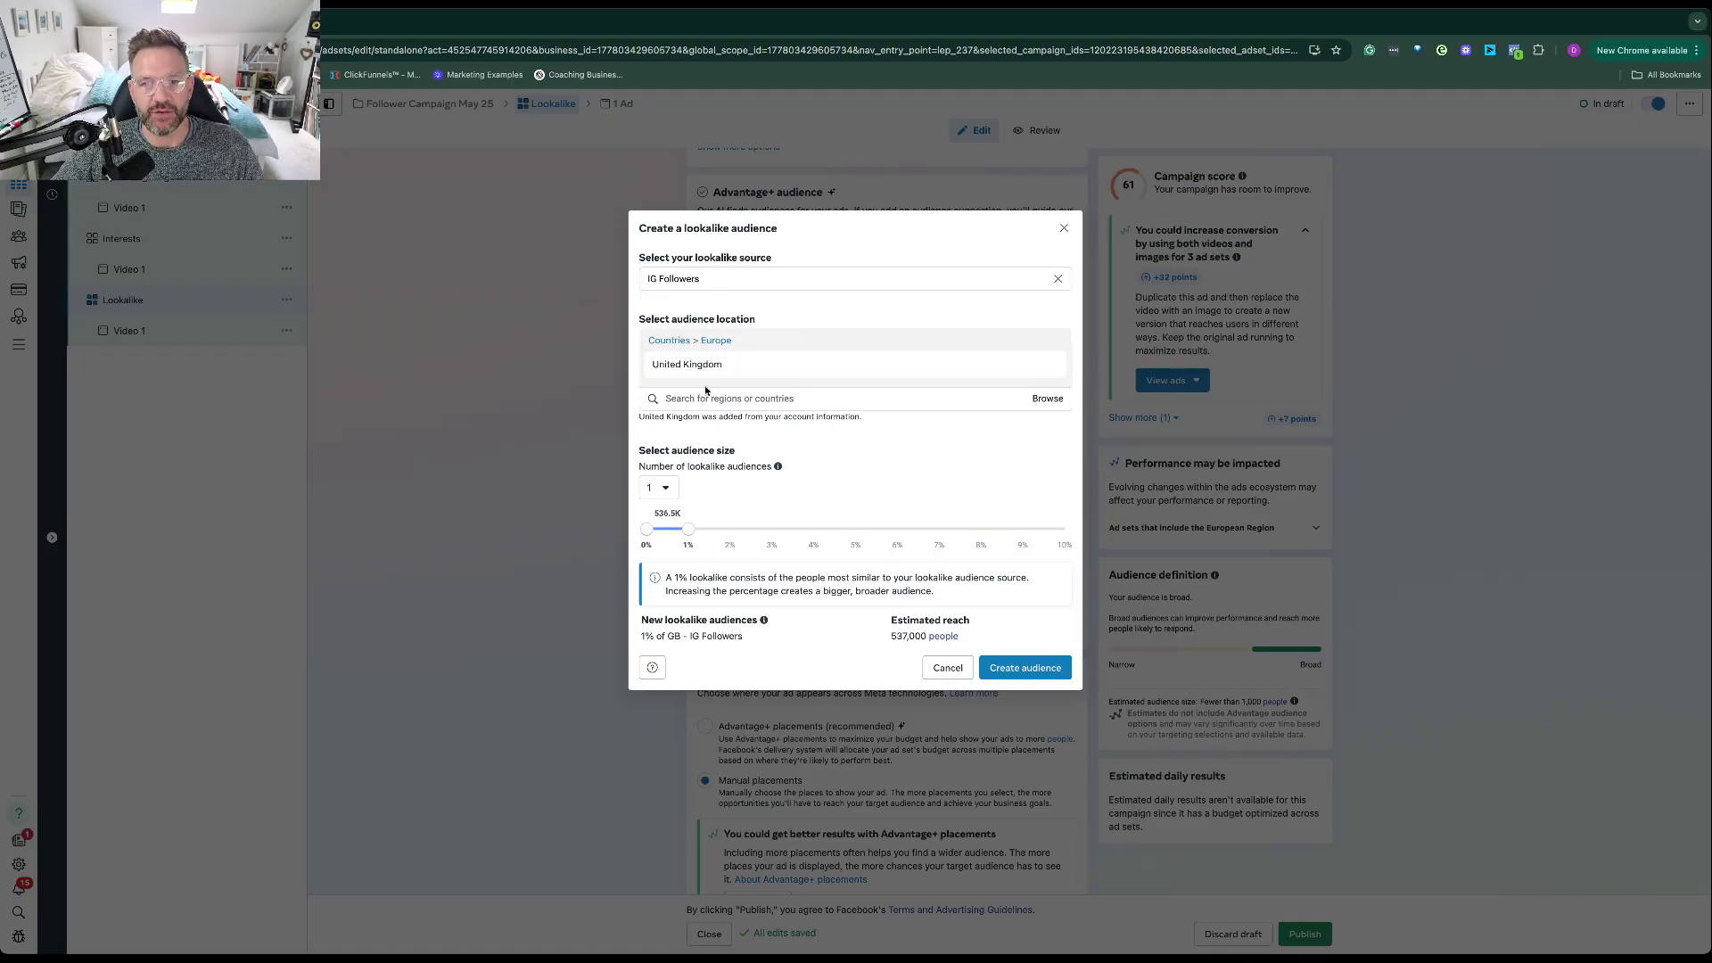
click(735, 399)
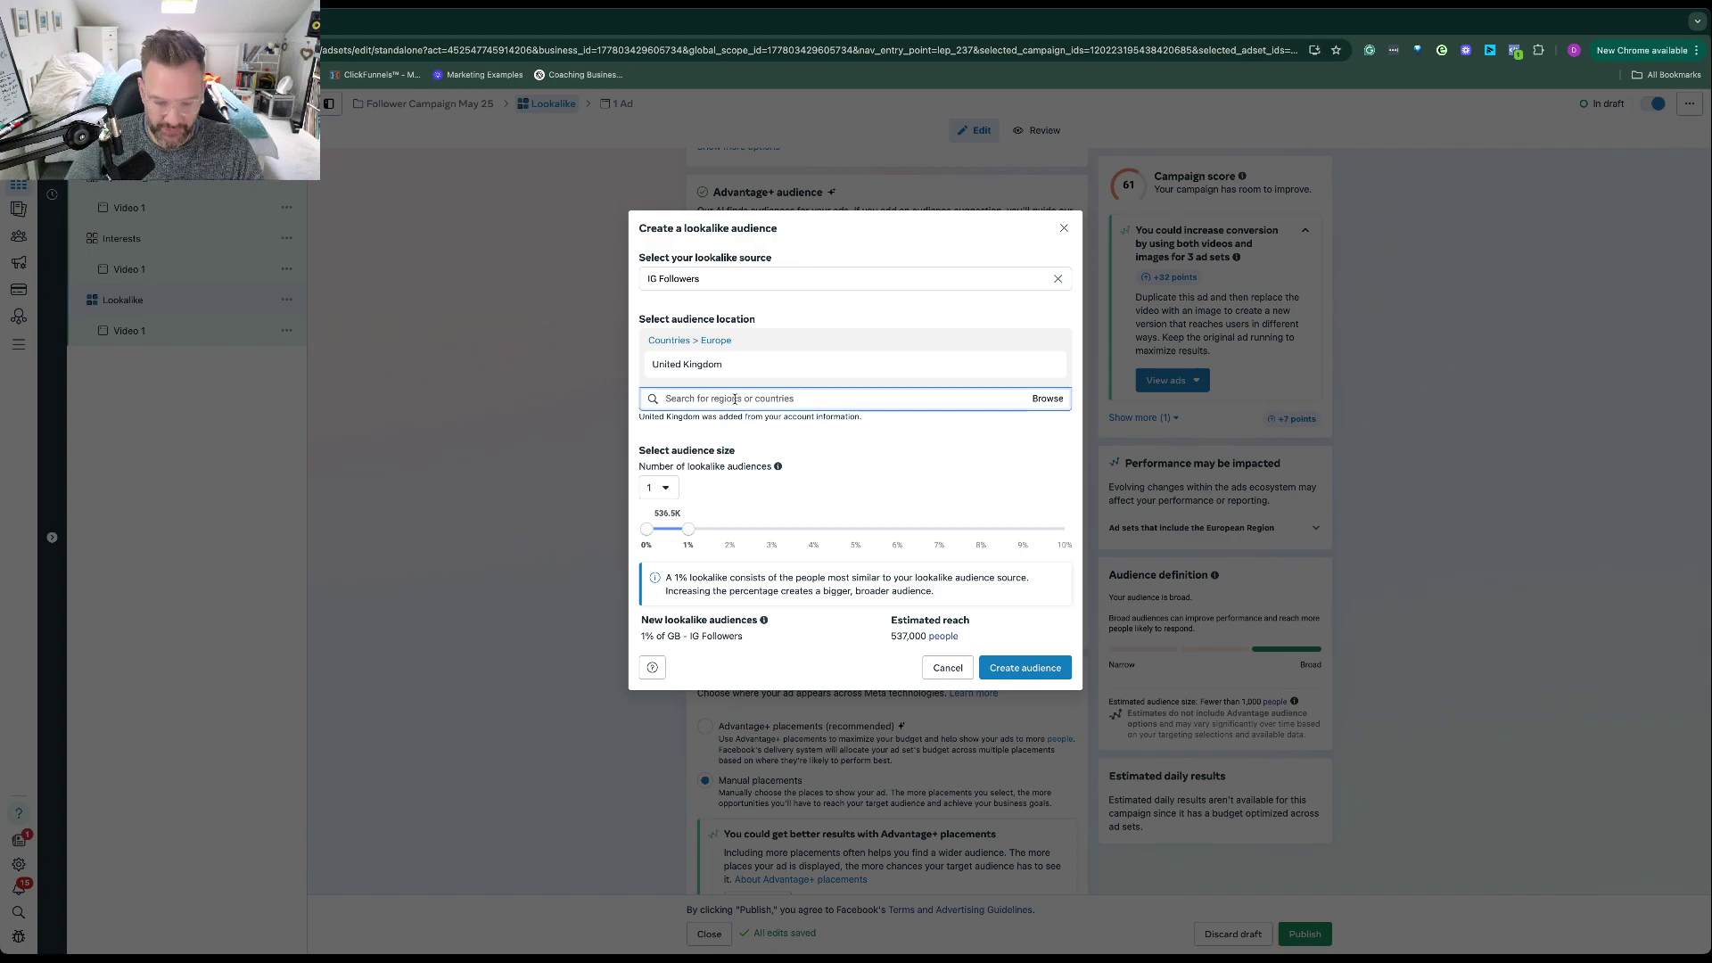
text(uite)
key(BackSpace)
key(BackSpace)
key(BackSpace)
key(BackSpace)
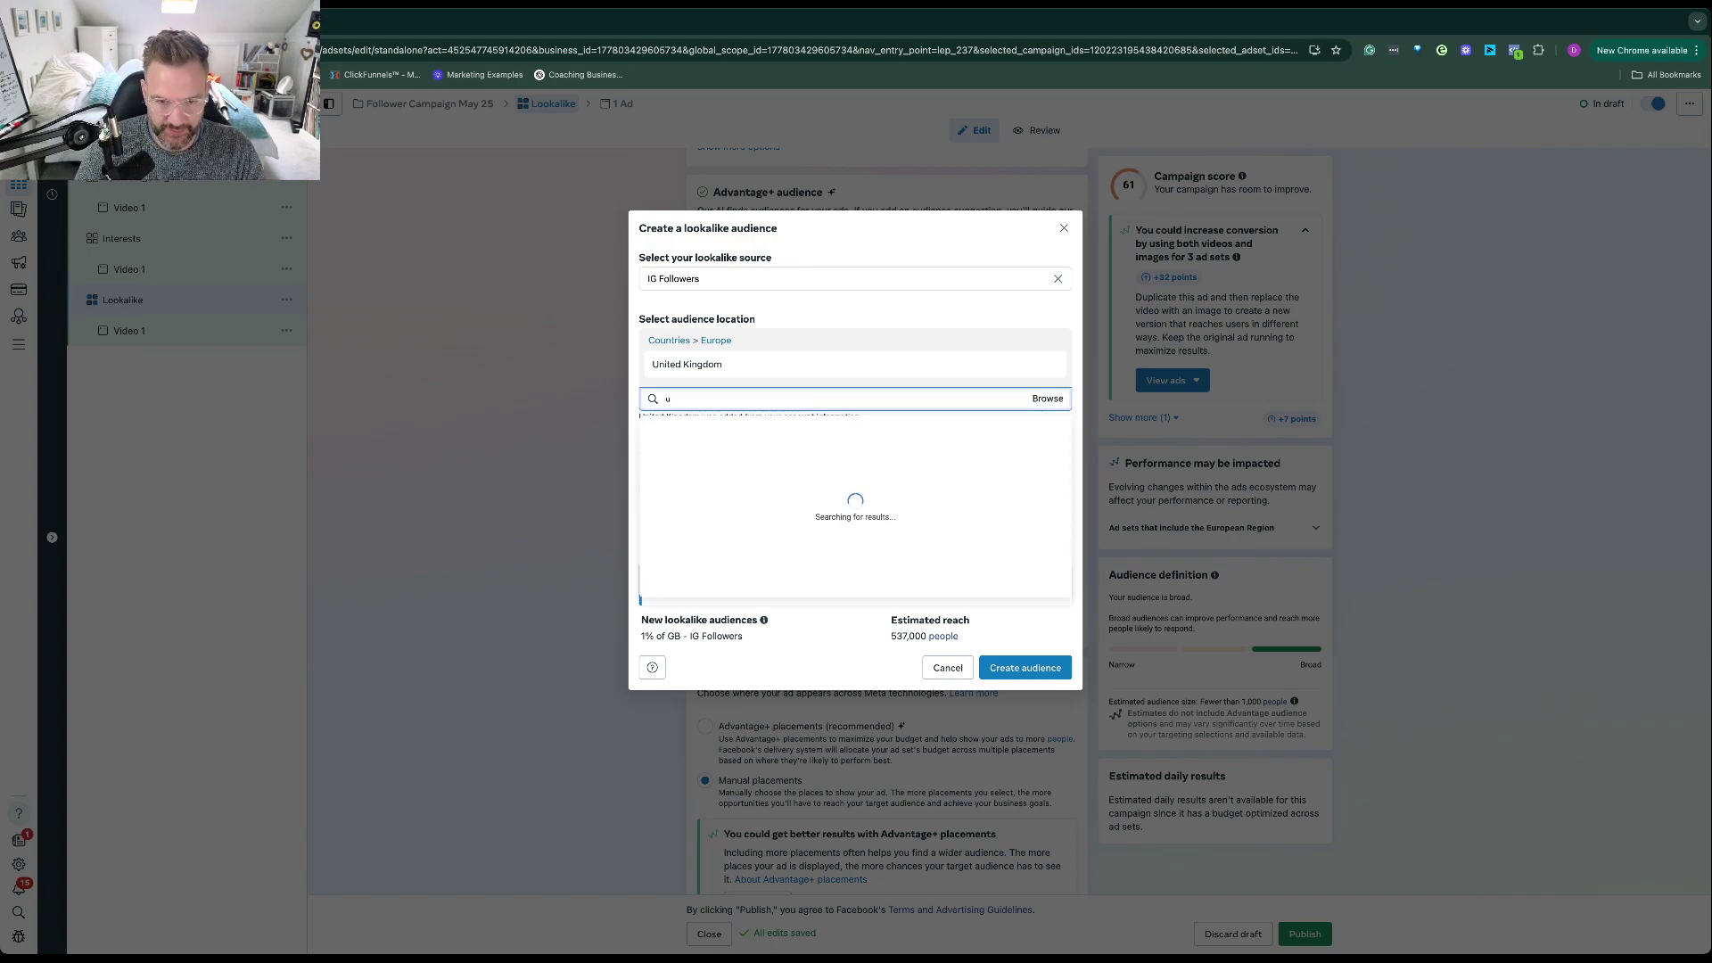
text(united)
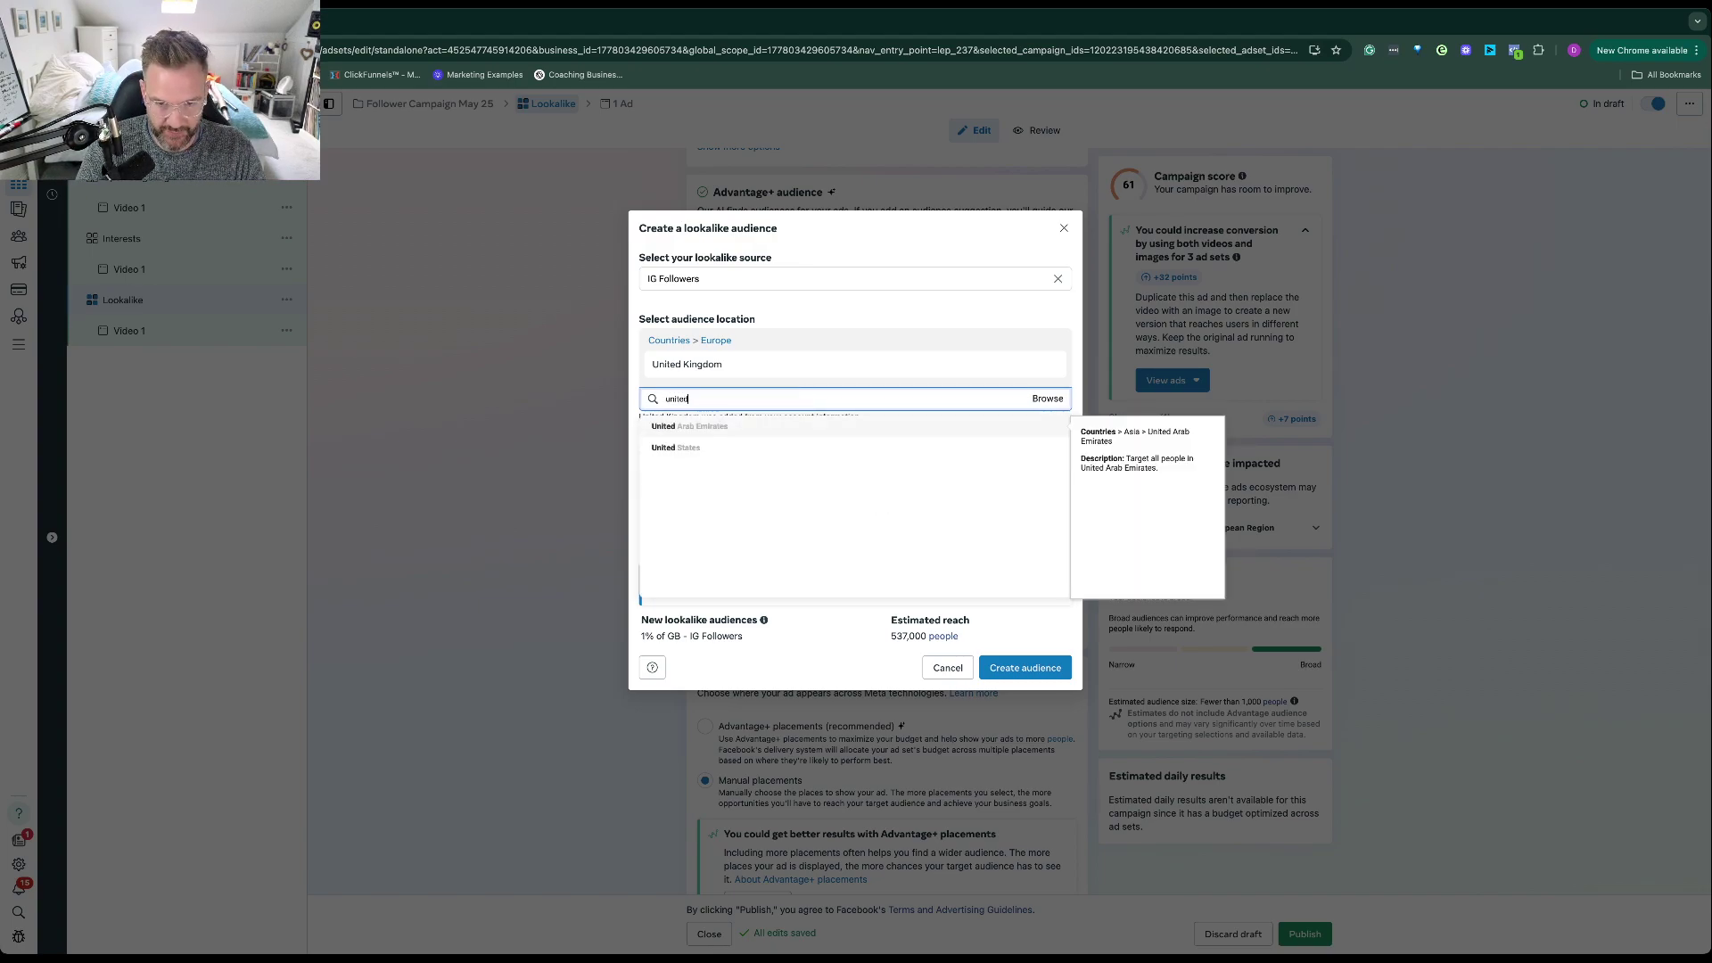
click(677, 448)
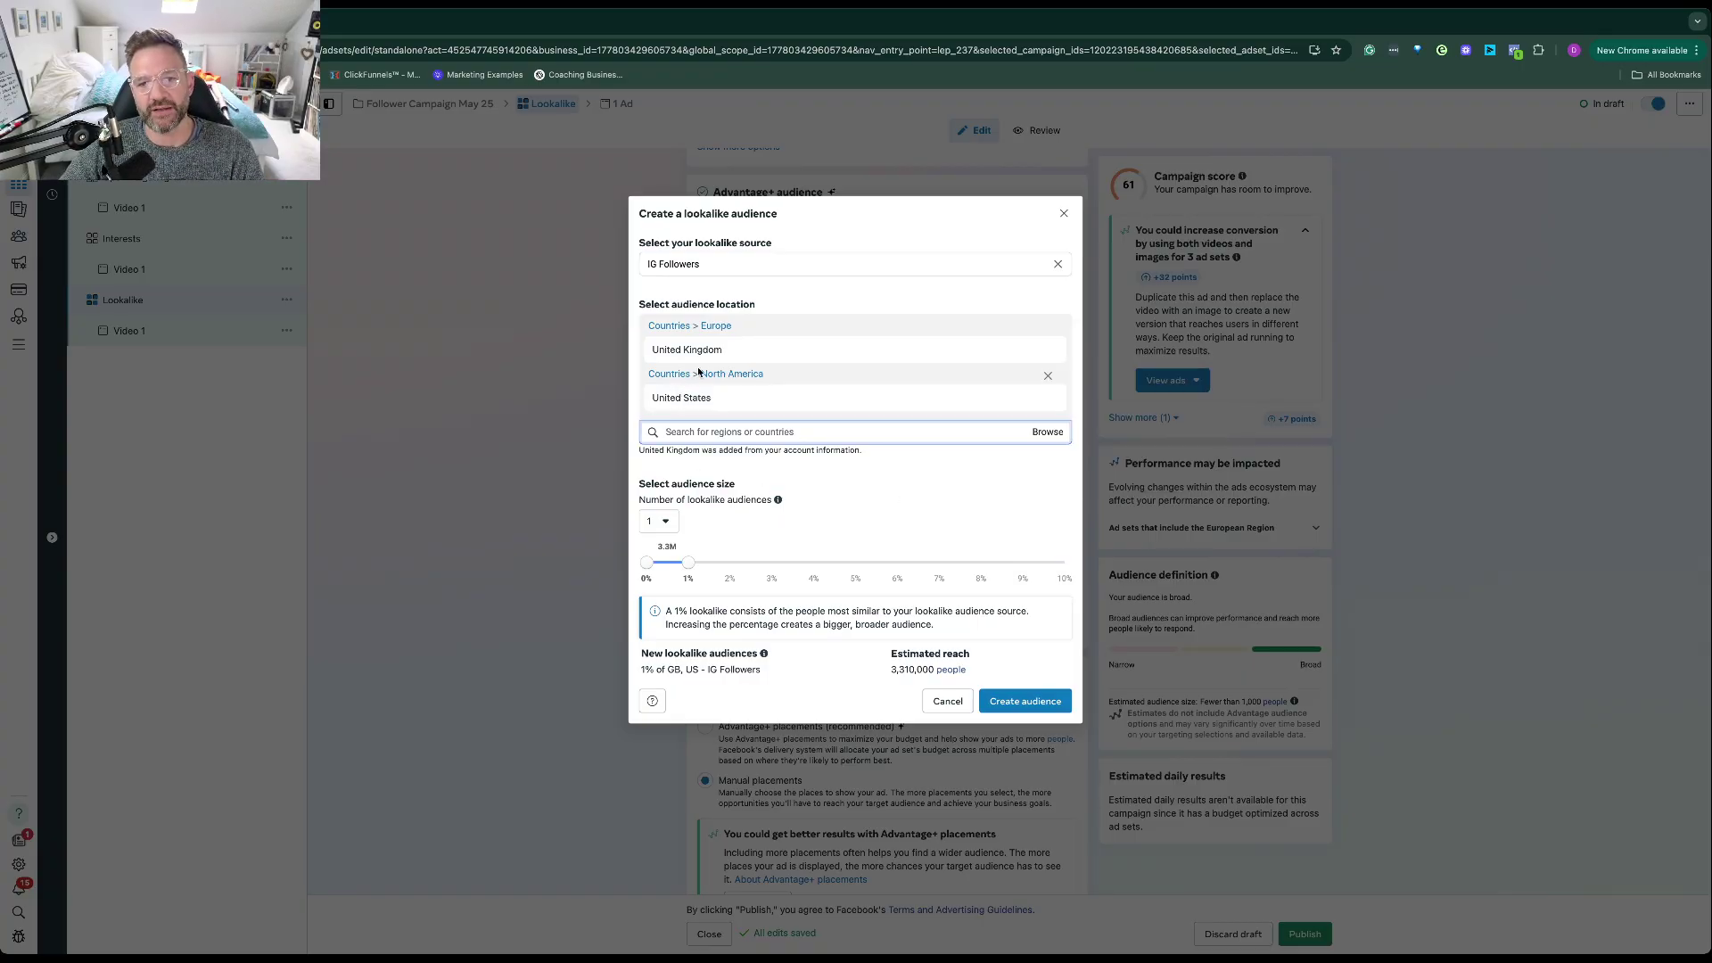
- Return the audience size to 1% after trying 10%, and try to create the lookalike for the United Kingdom and United States
drag(689, 563, 1085, 579)
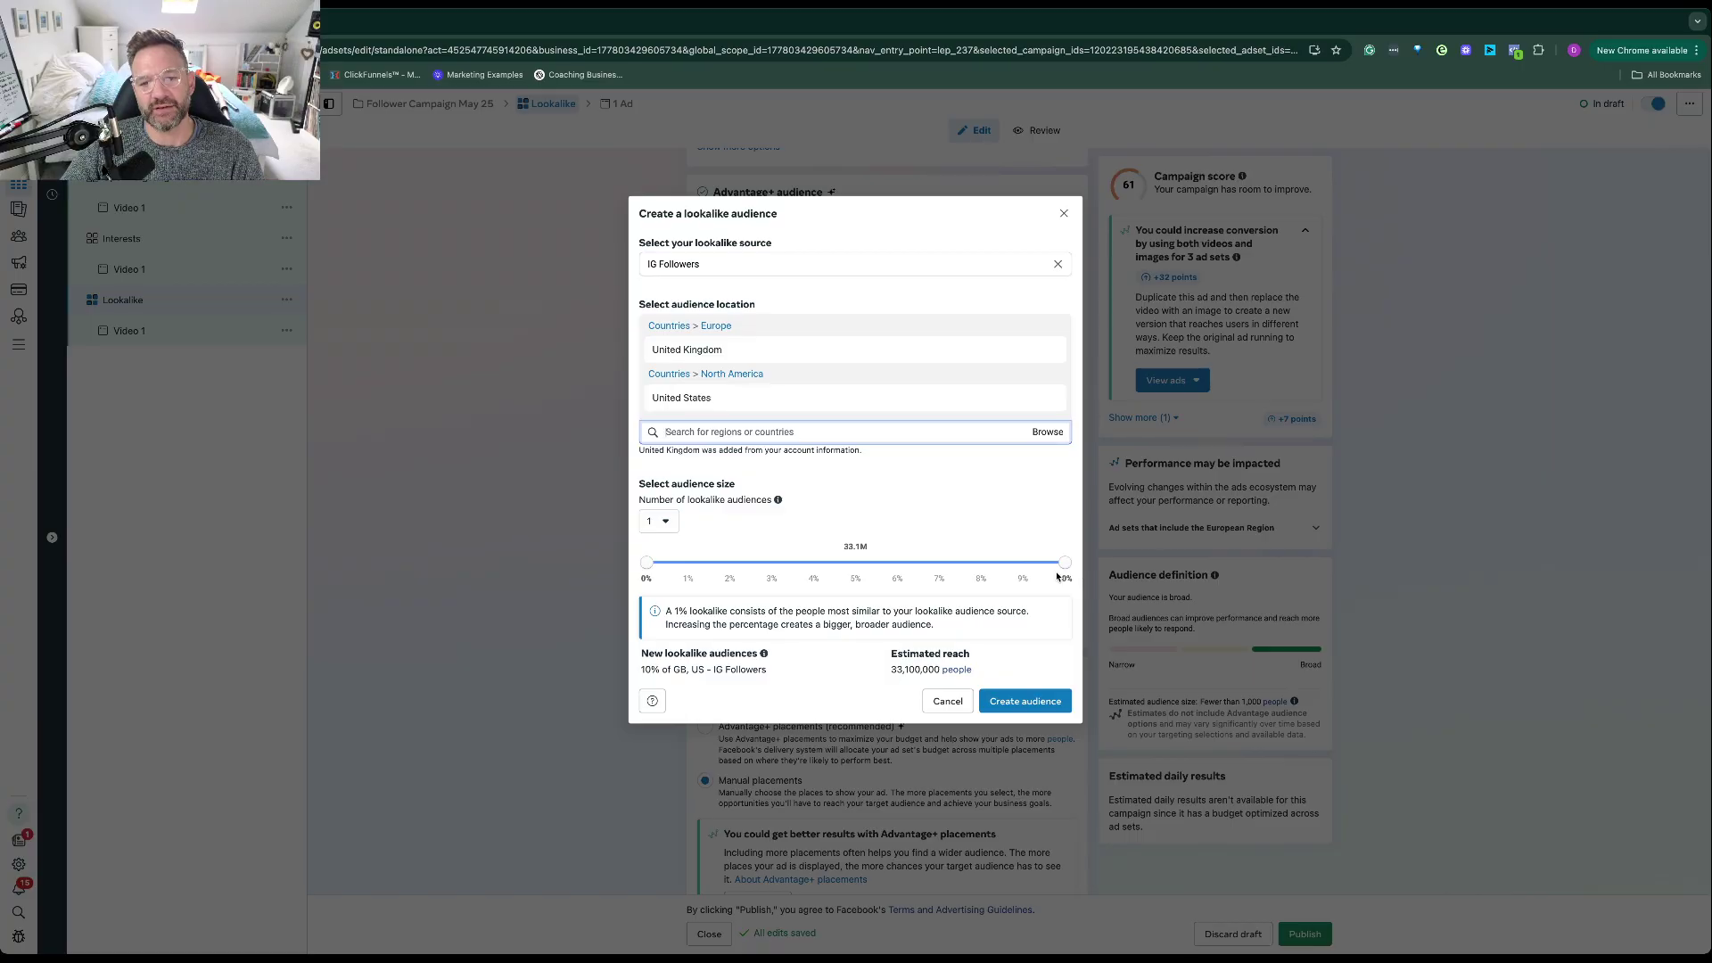
drag(1067, 564, 689, 567)
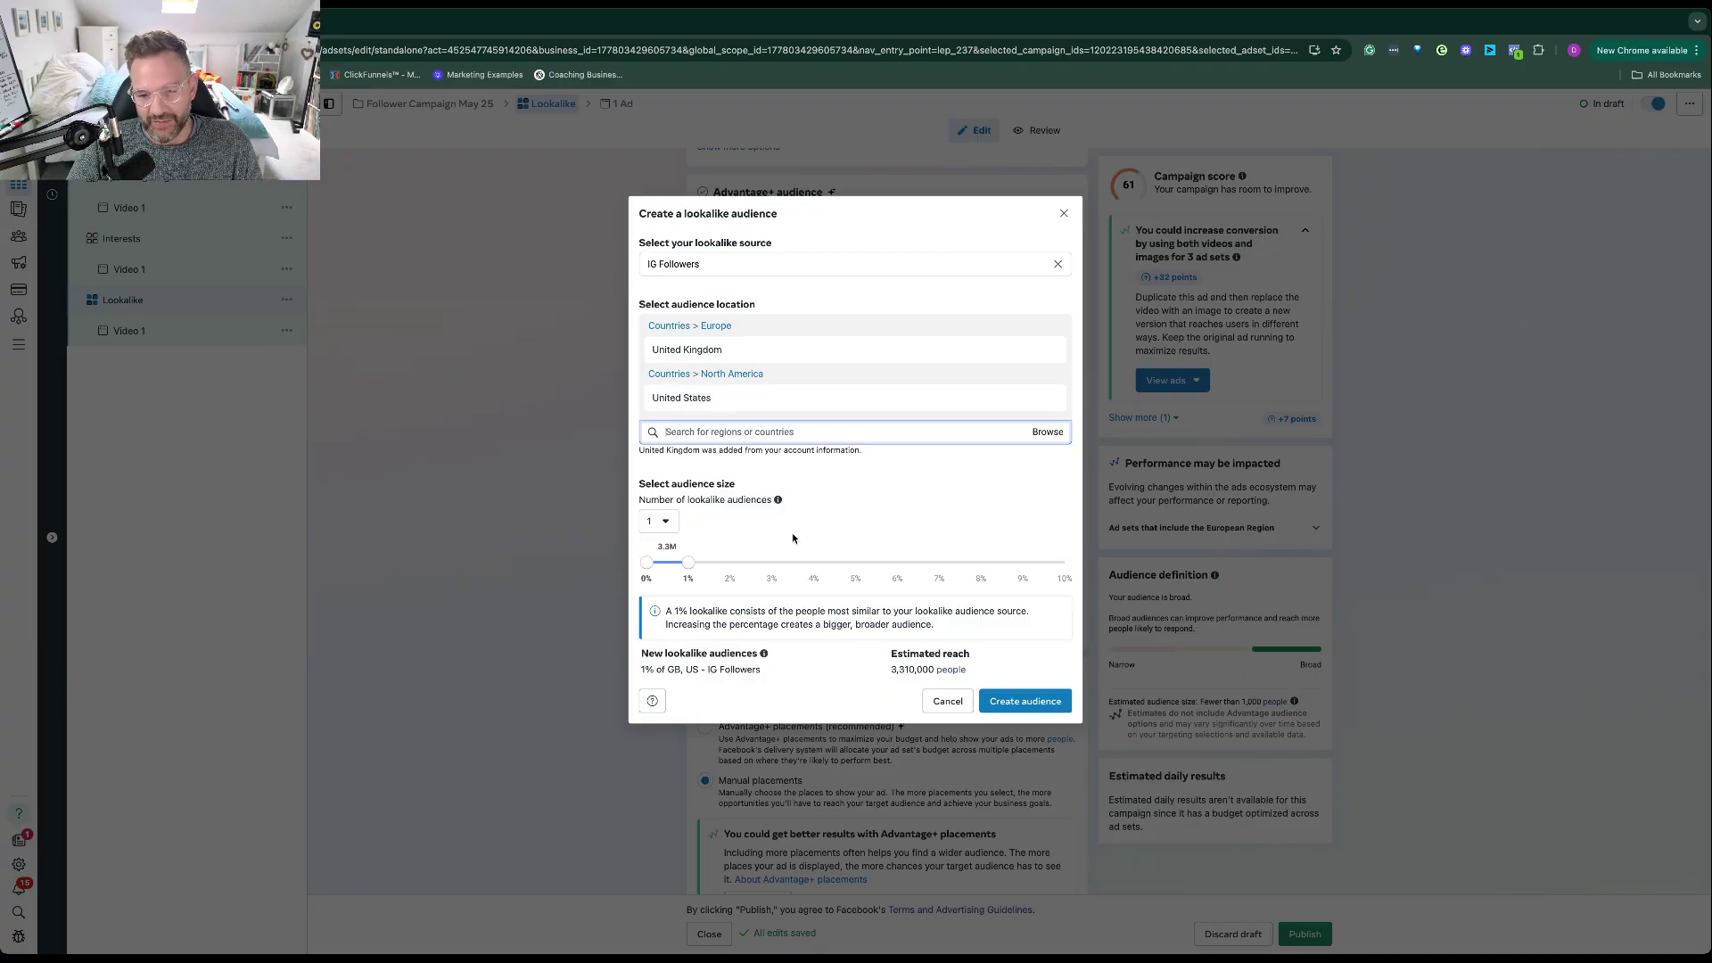
click(1040, 699)
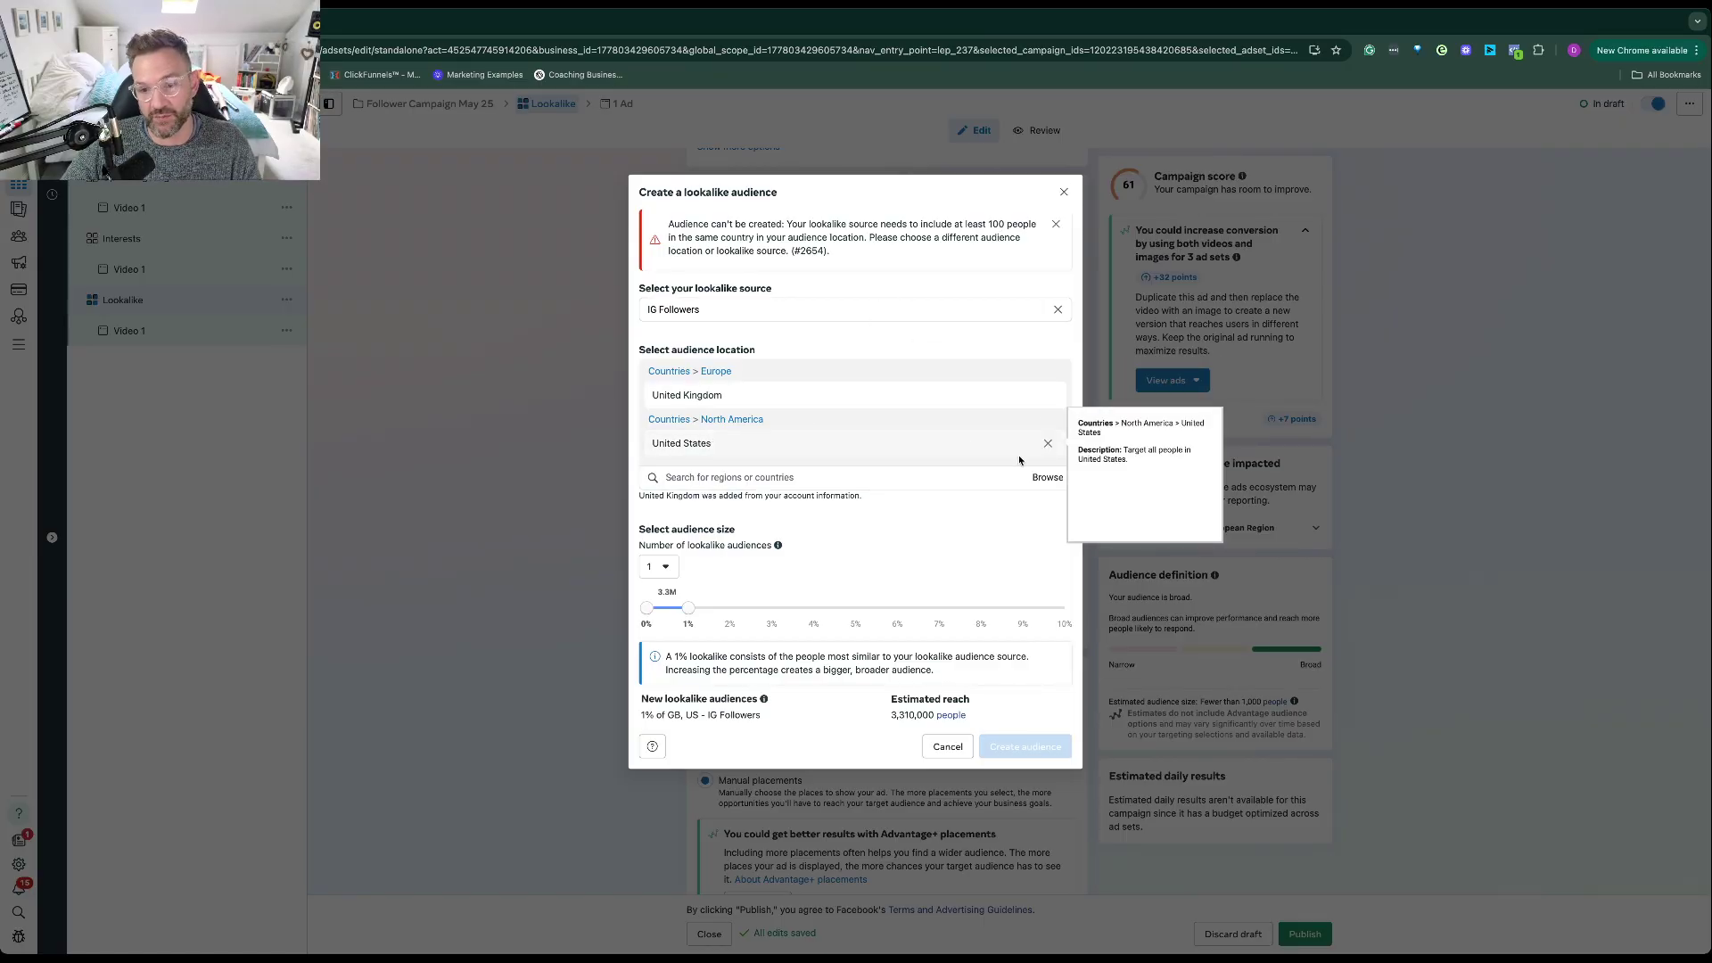
- Create a 2% lookalike audience for the United Kingdom only, dropping United States and entering IG Followers 2% as the source text
click(1047, 445)
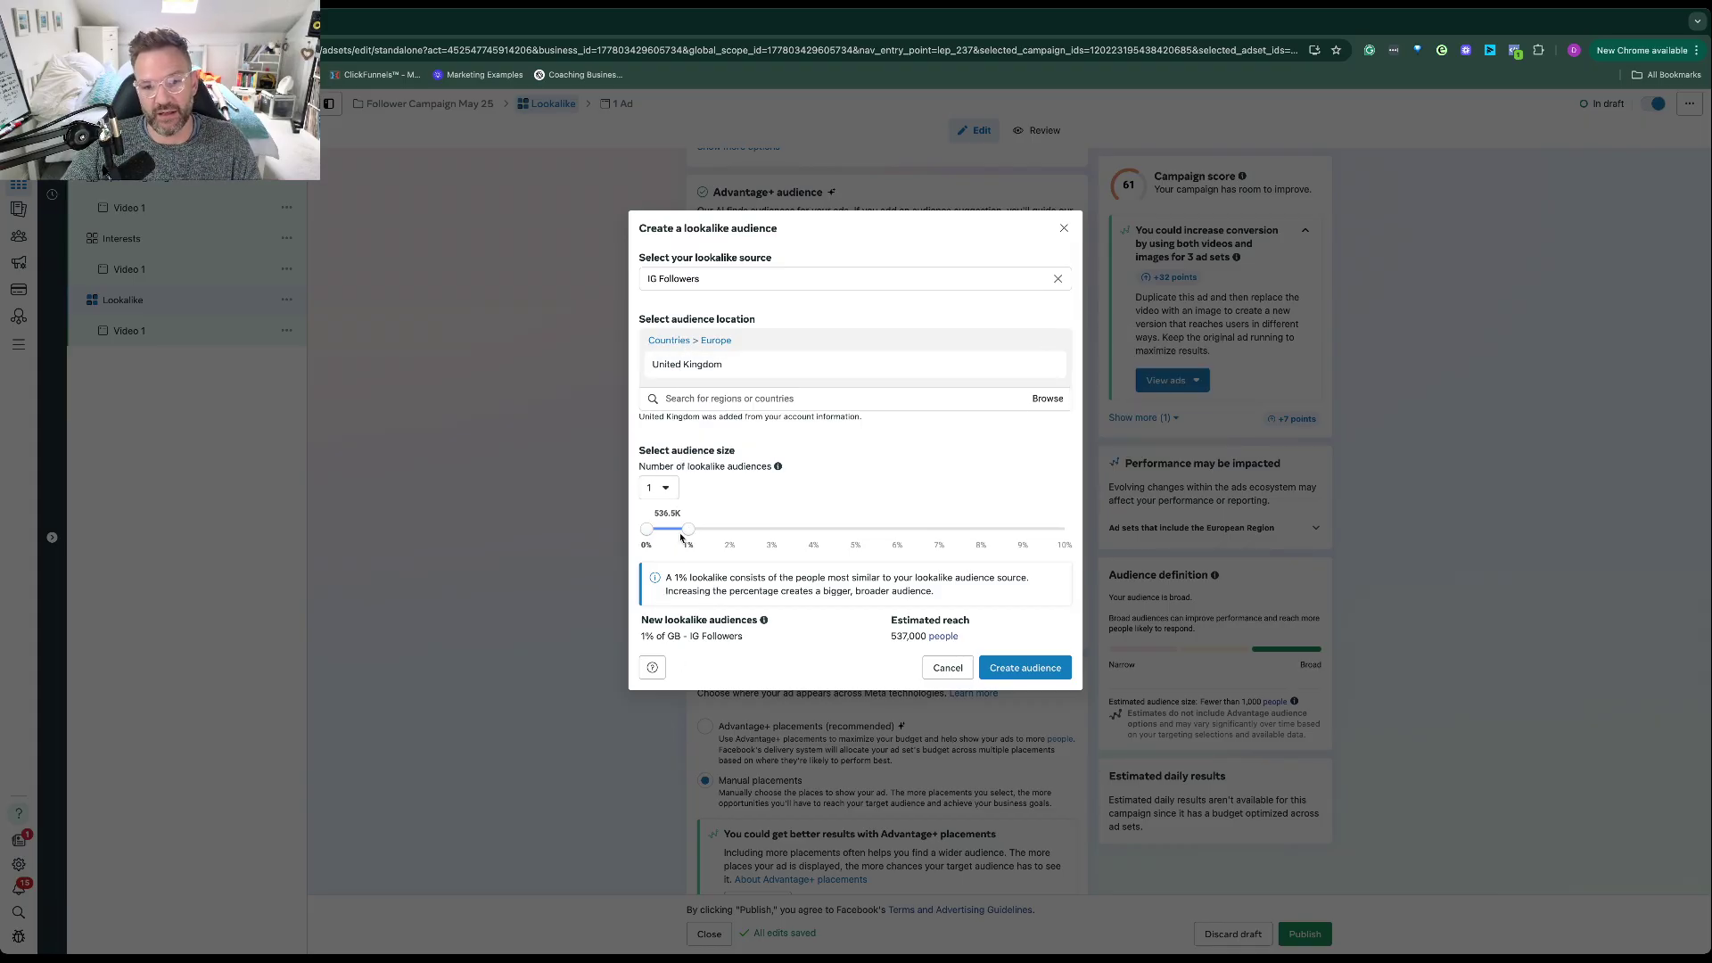
drag(684, 533, 729, 531)
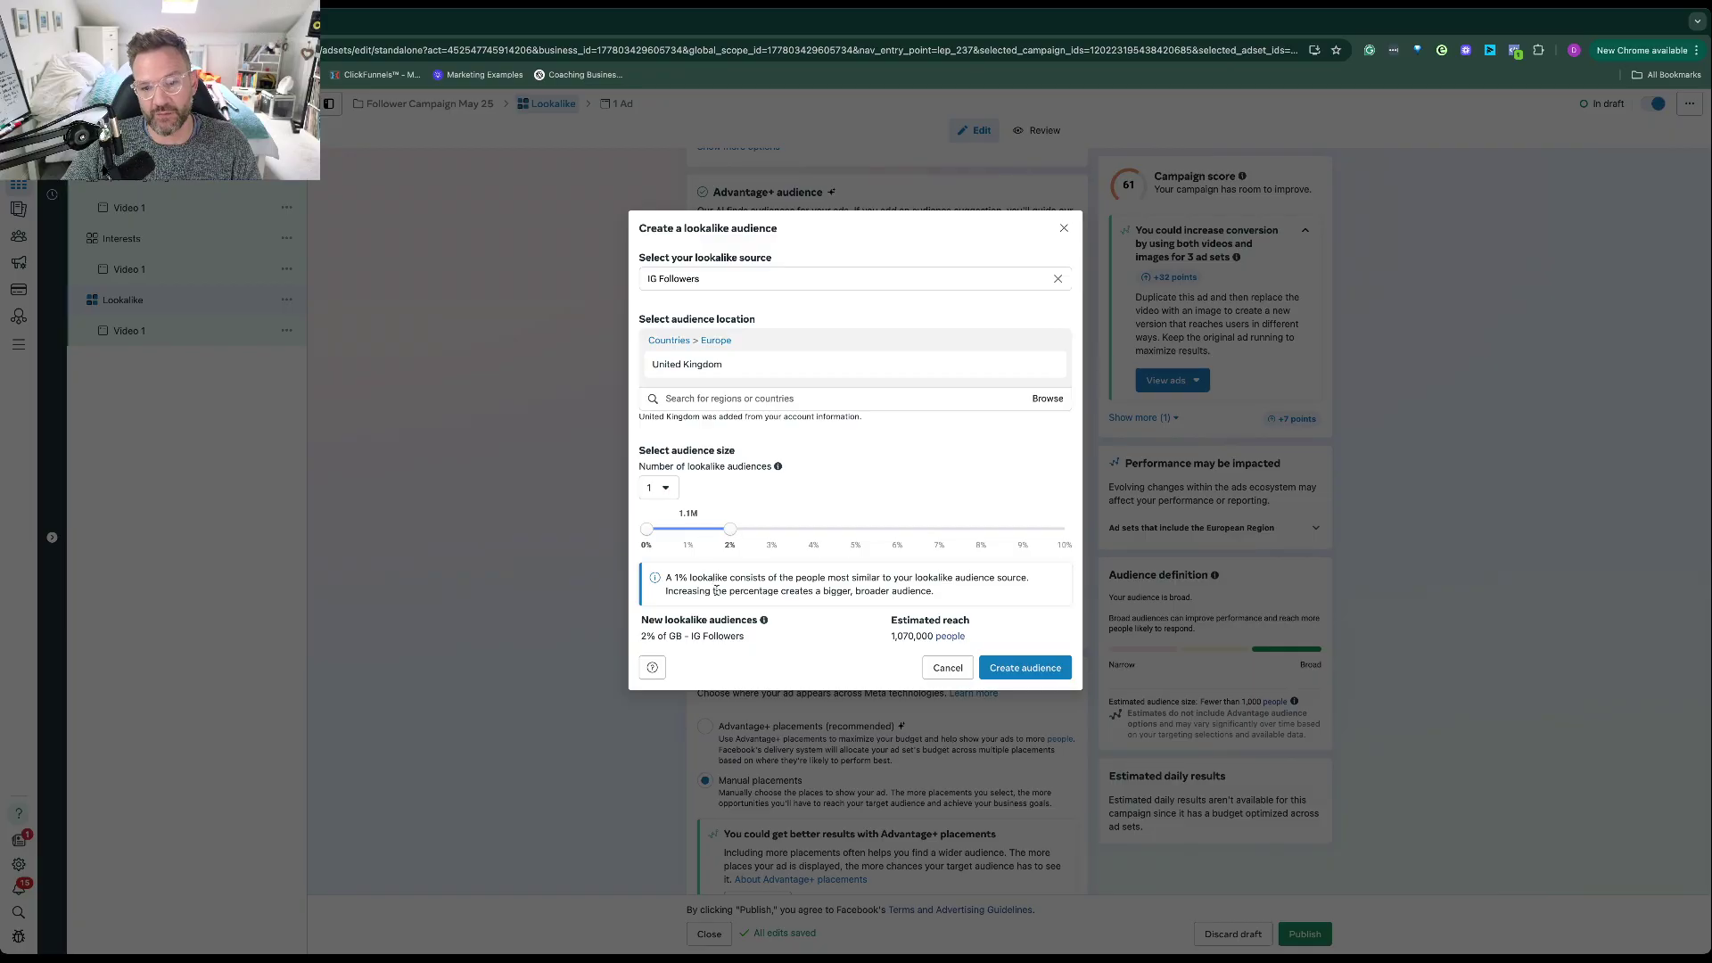
click(746, 279)
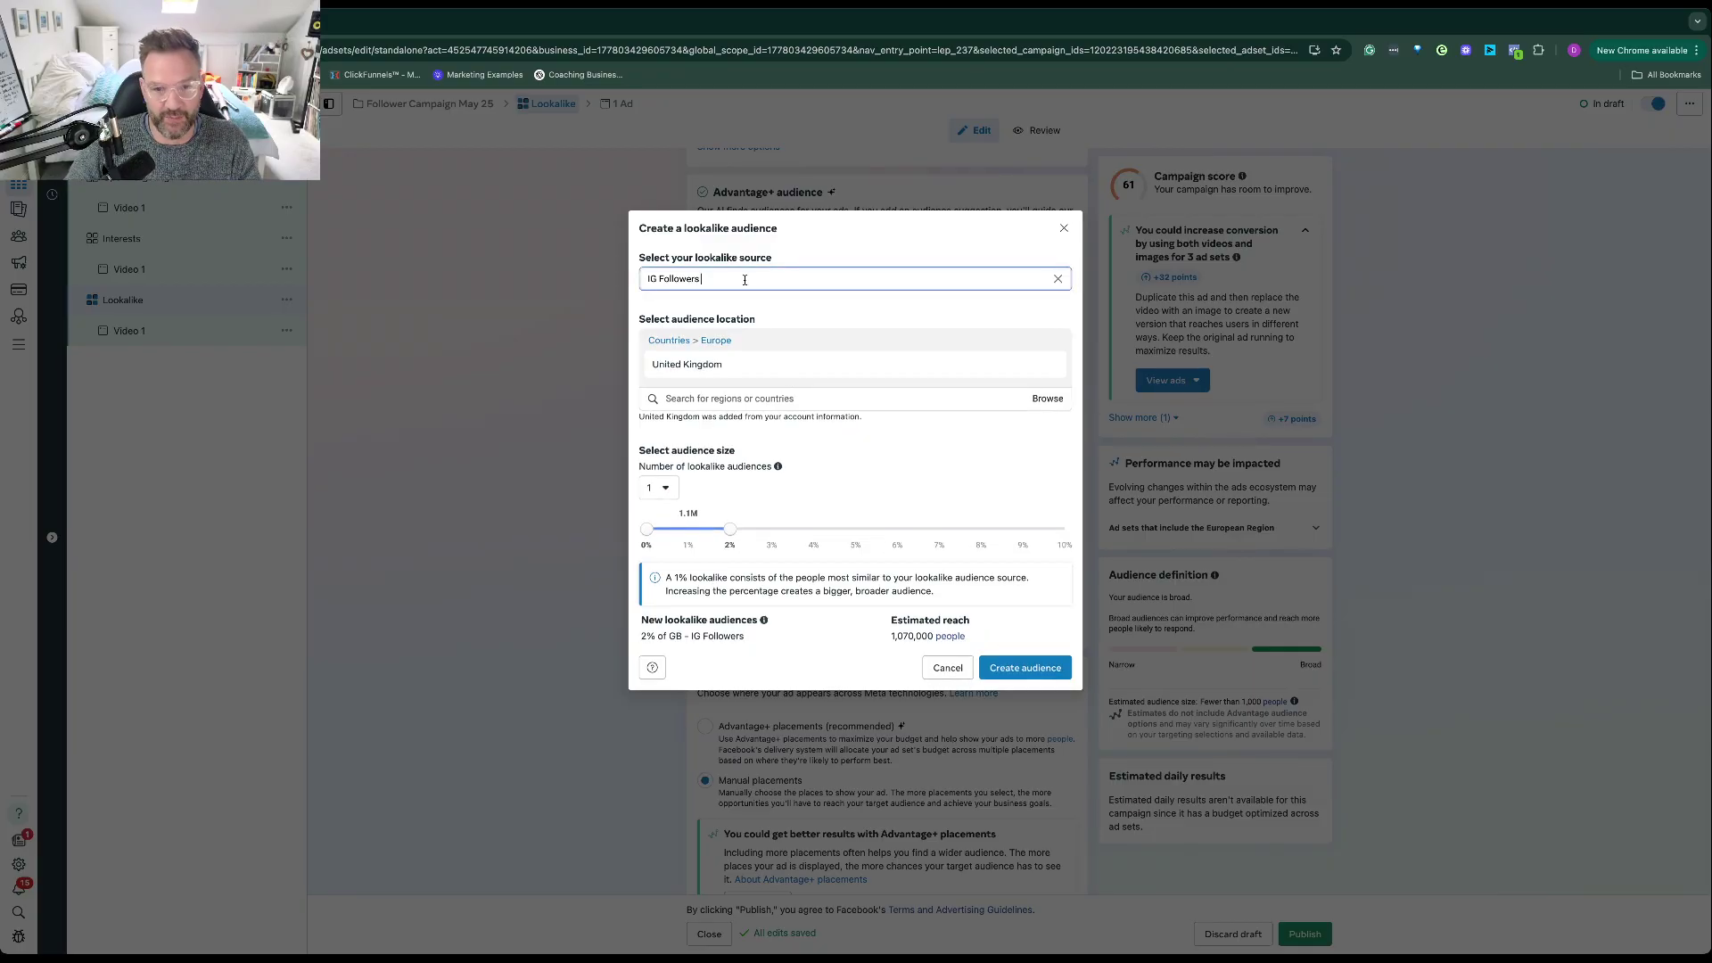
text(2)
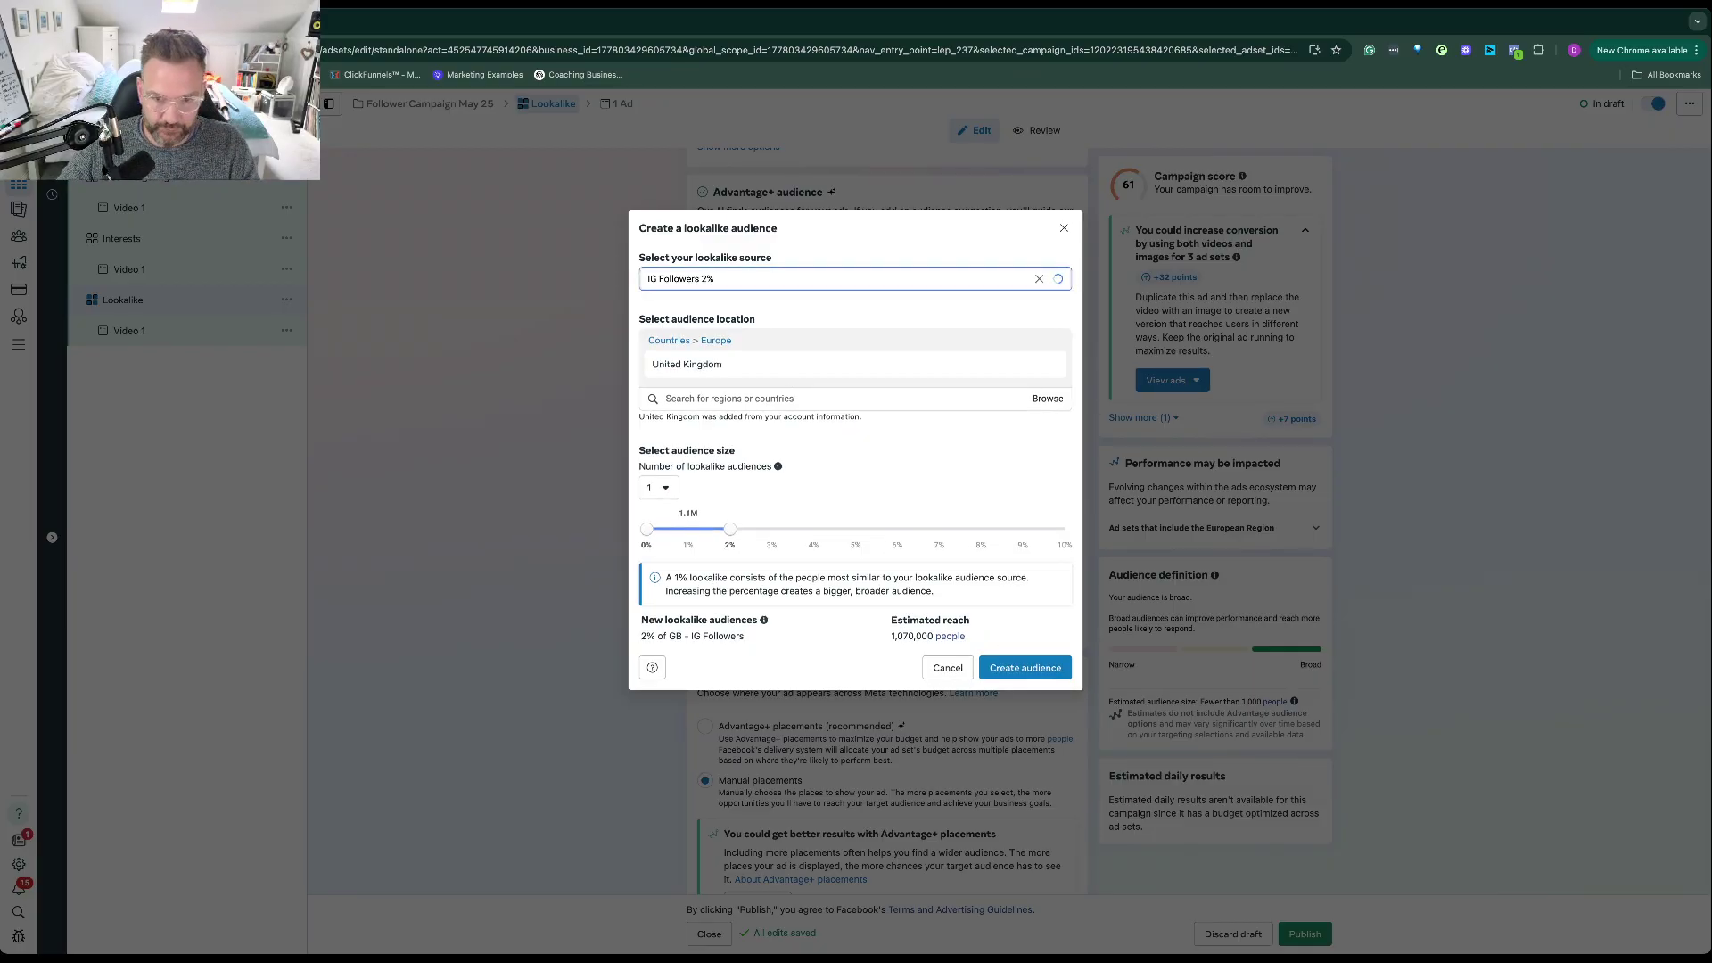
click(1024, 667)
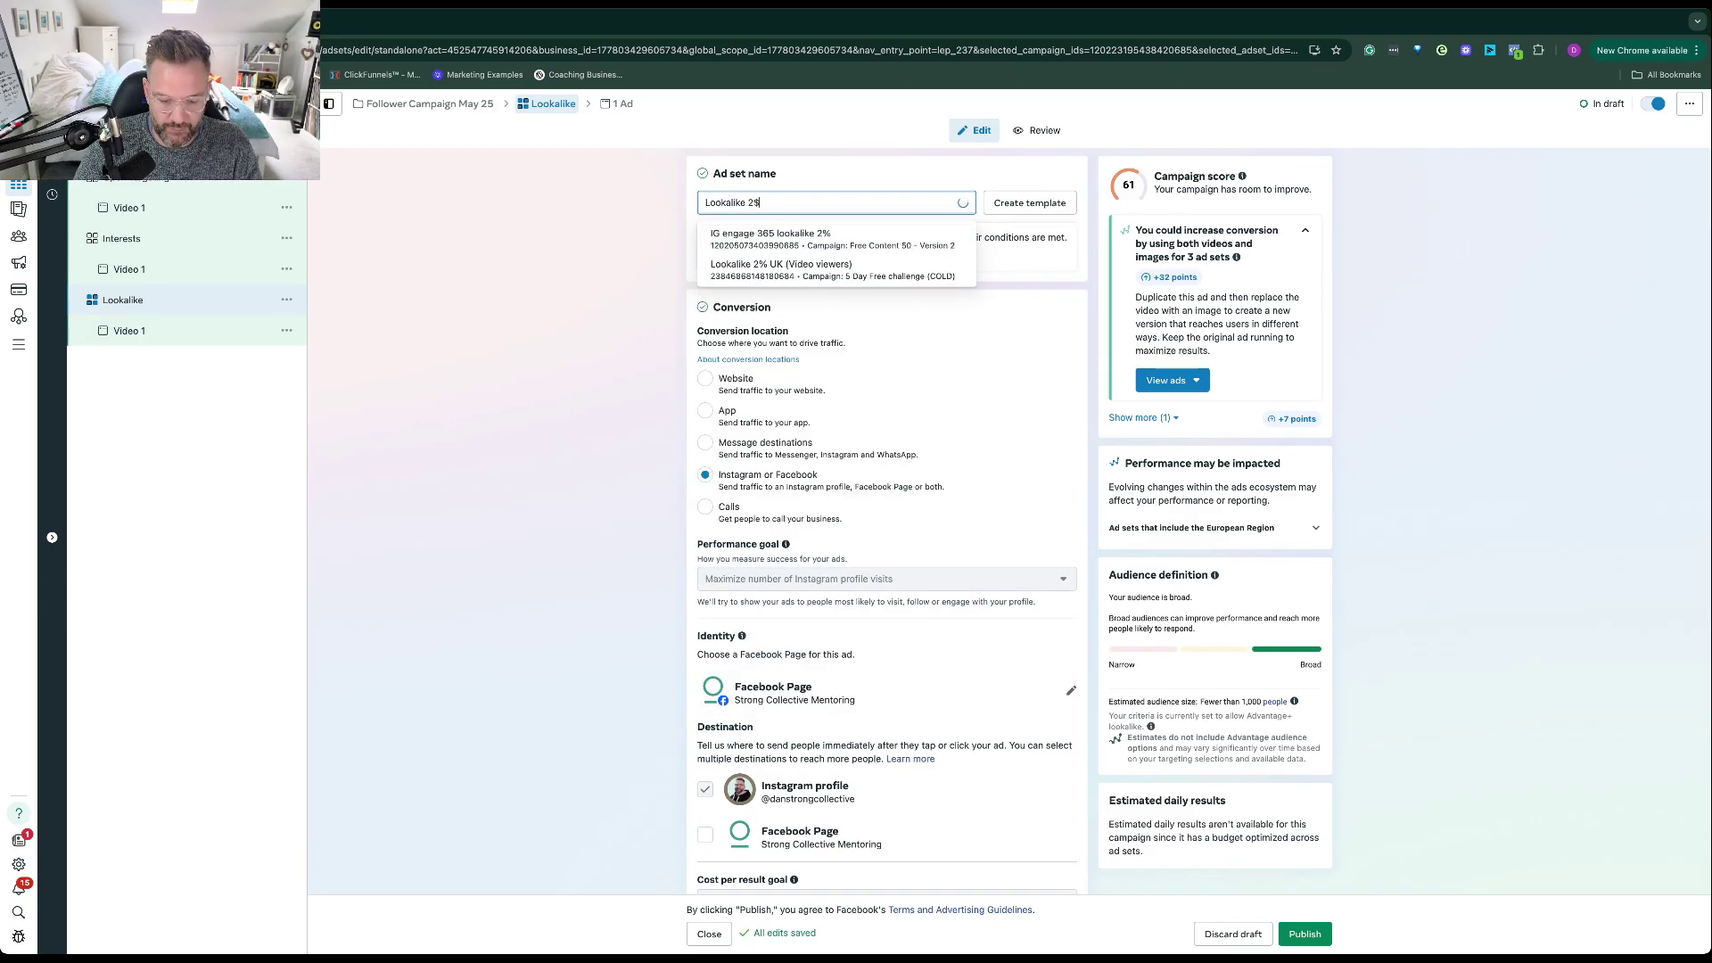
- Rename the Lookalike ad set as Lookalike 2%
text(2%)
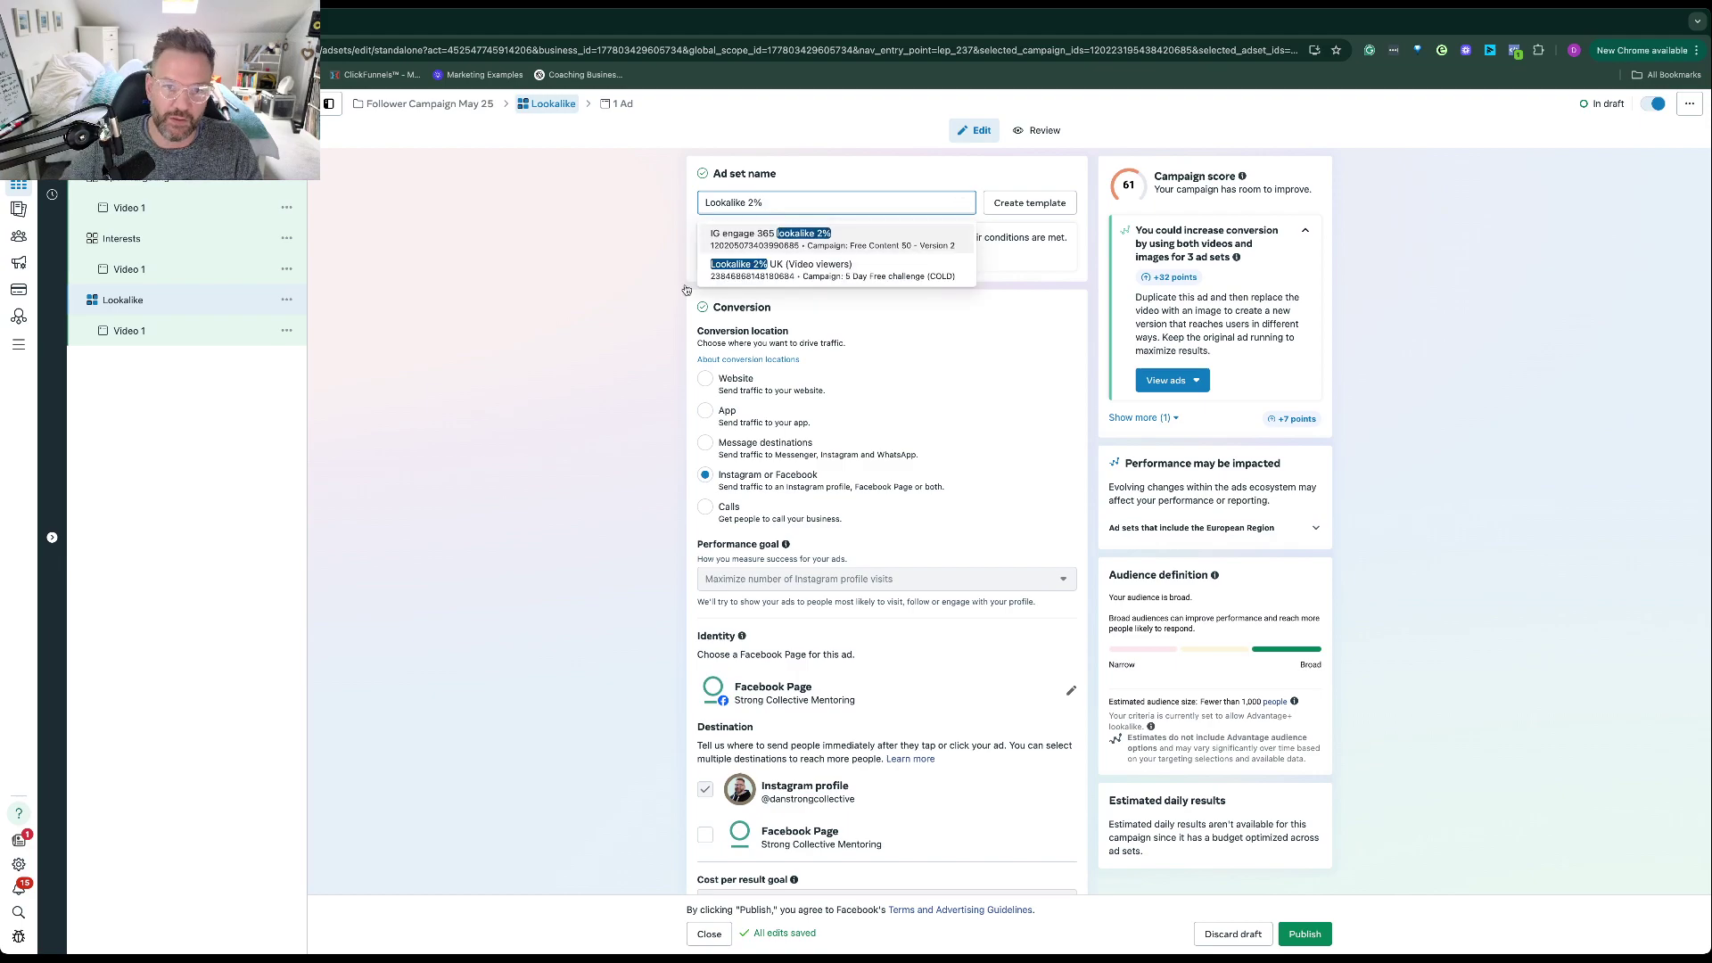
click(609, 404)
scroll(609, 404, down, 7)
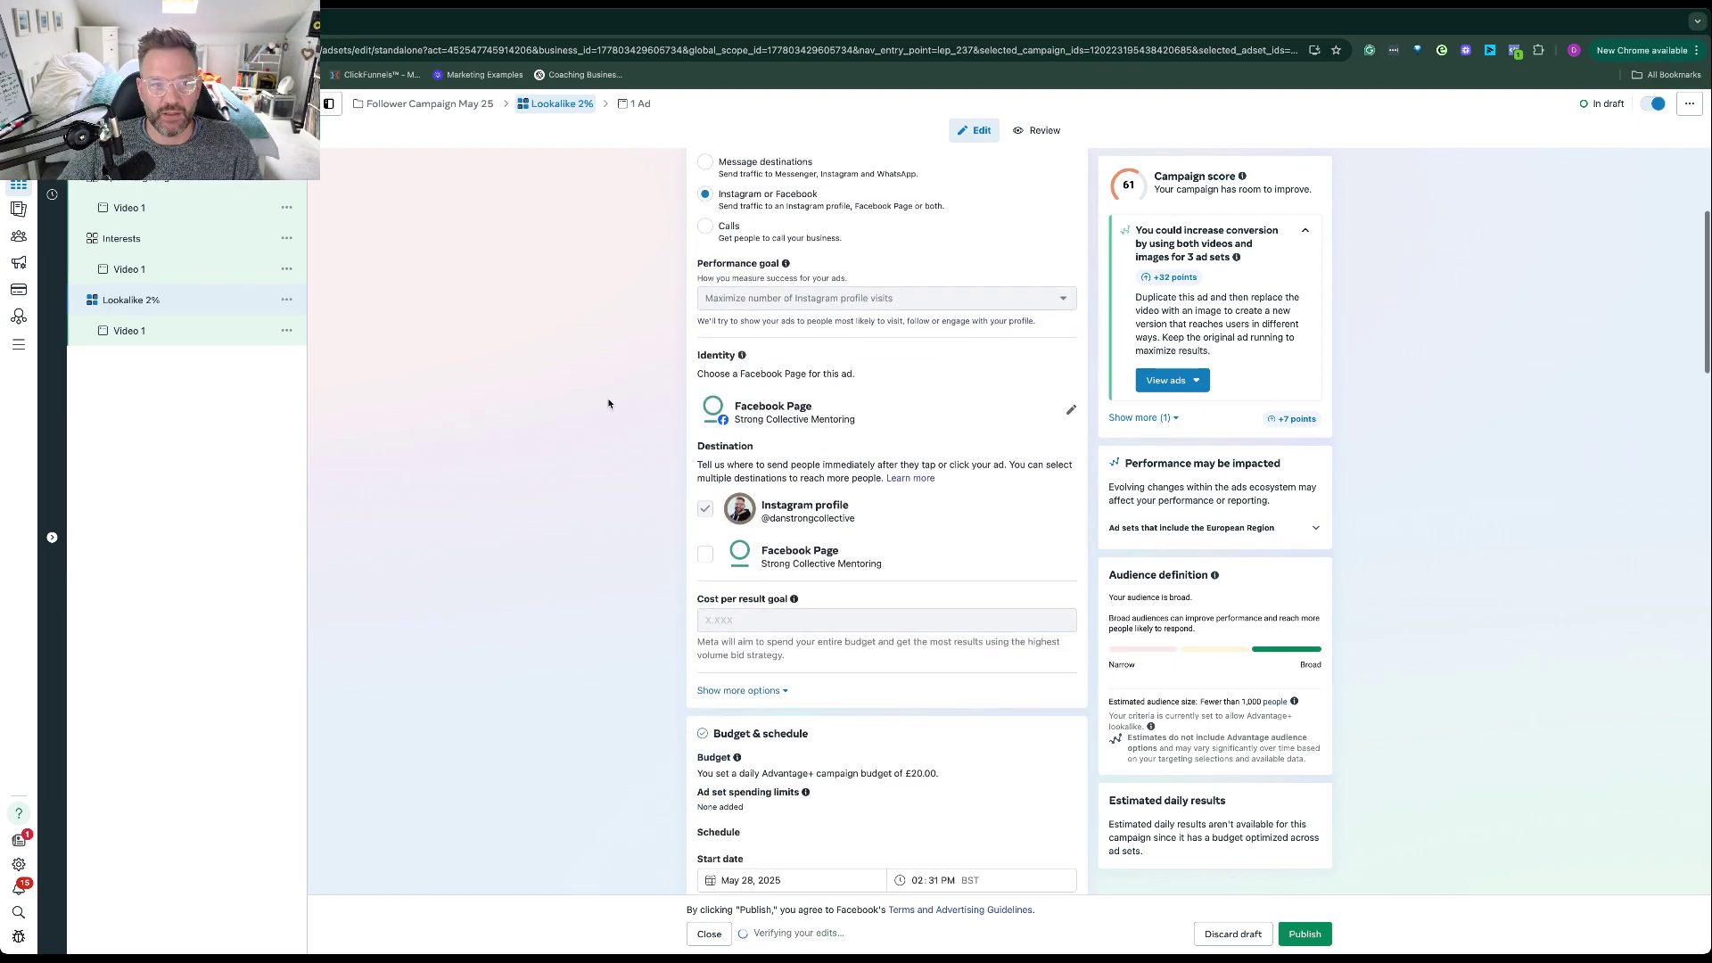
scroll(609, 404, down, 8)
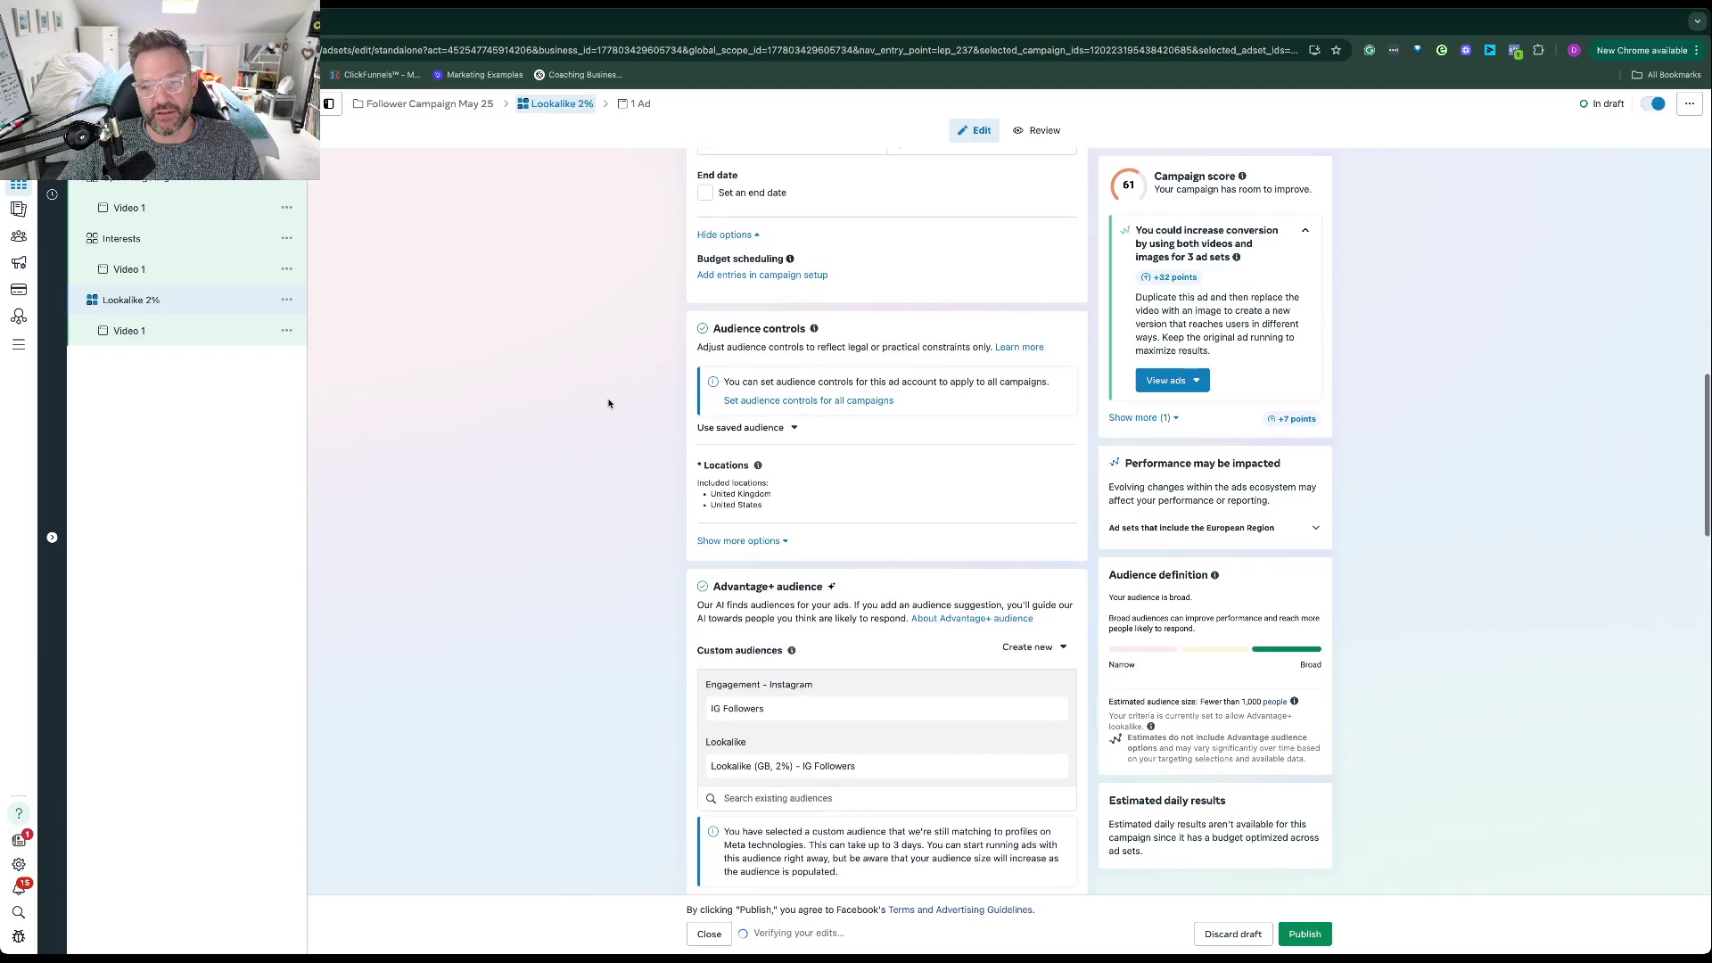
scroll(609, 404, up, 2)
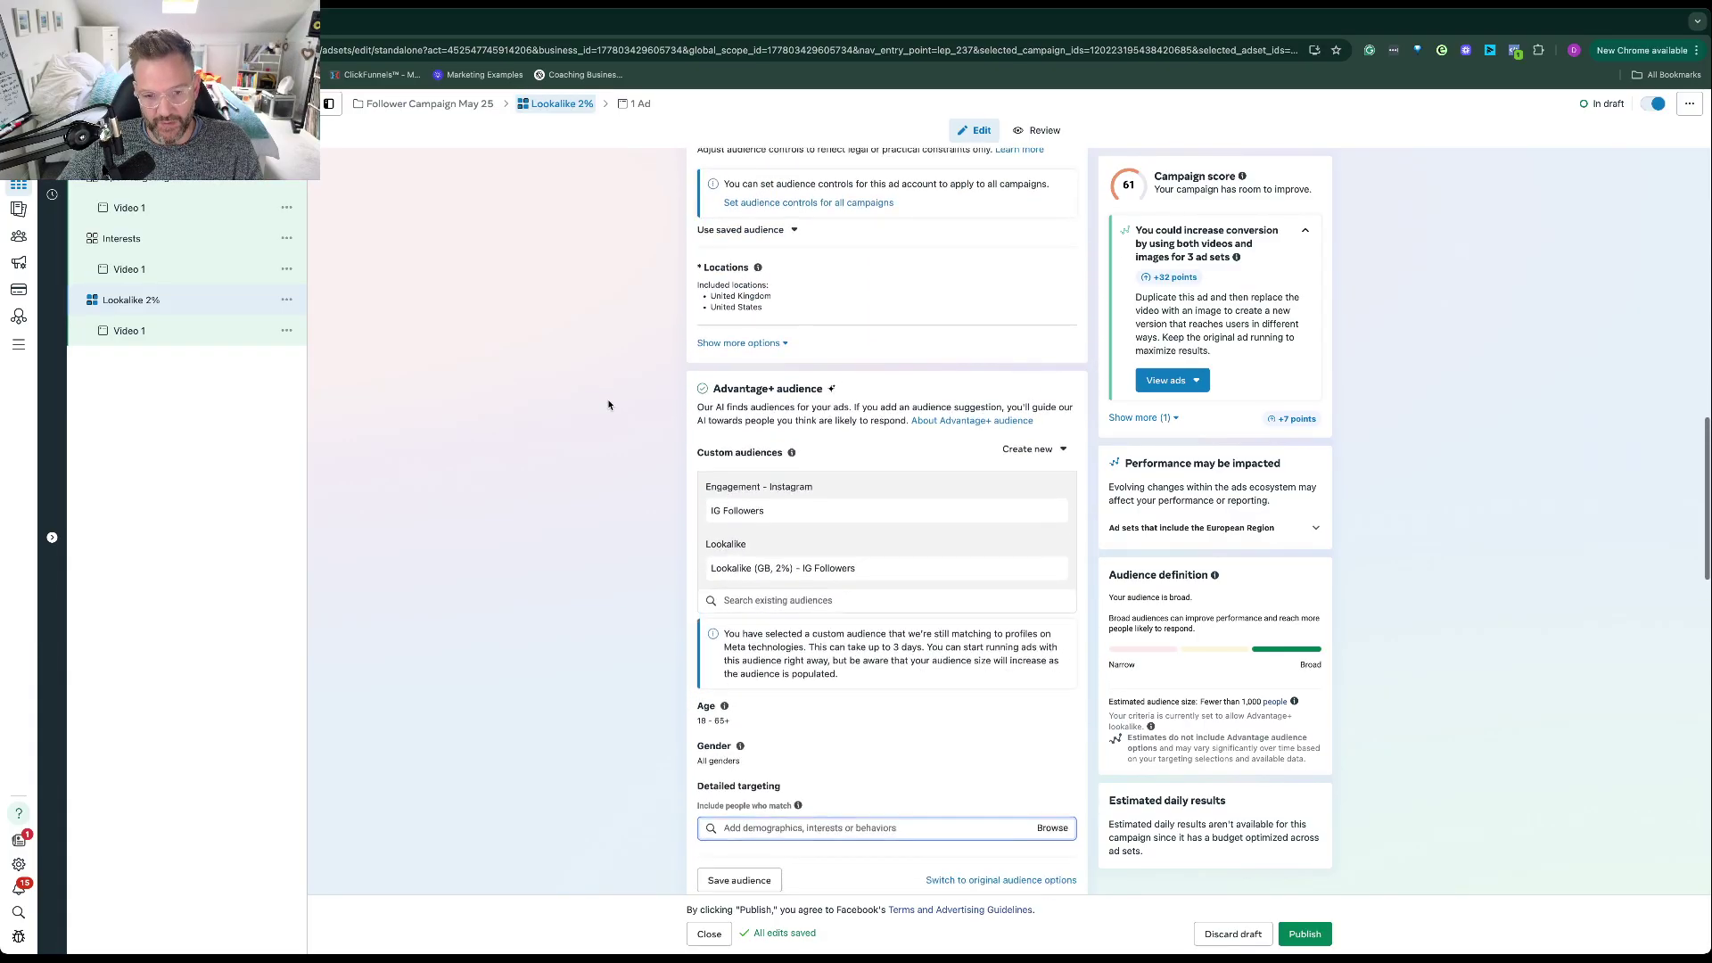
scroll(609, 404, down, 6)
scroll(609, 404, up, 15)
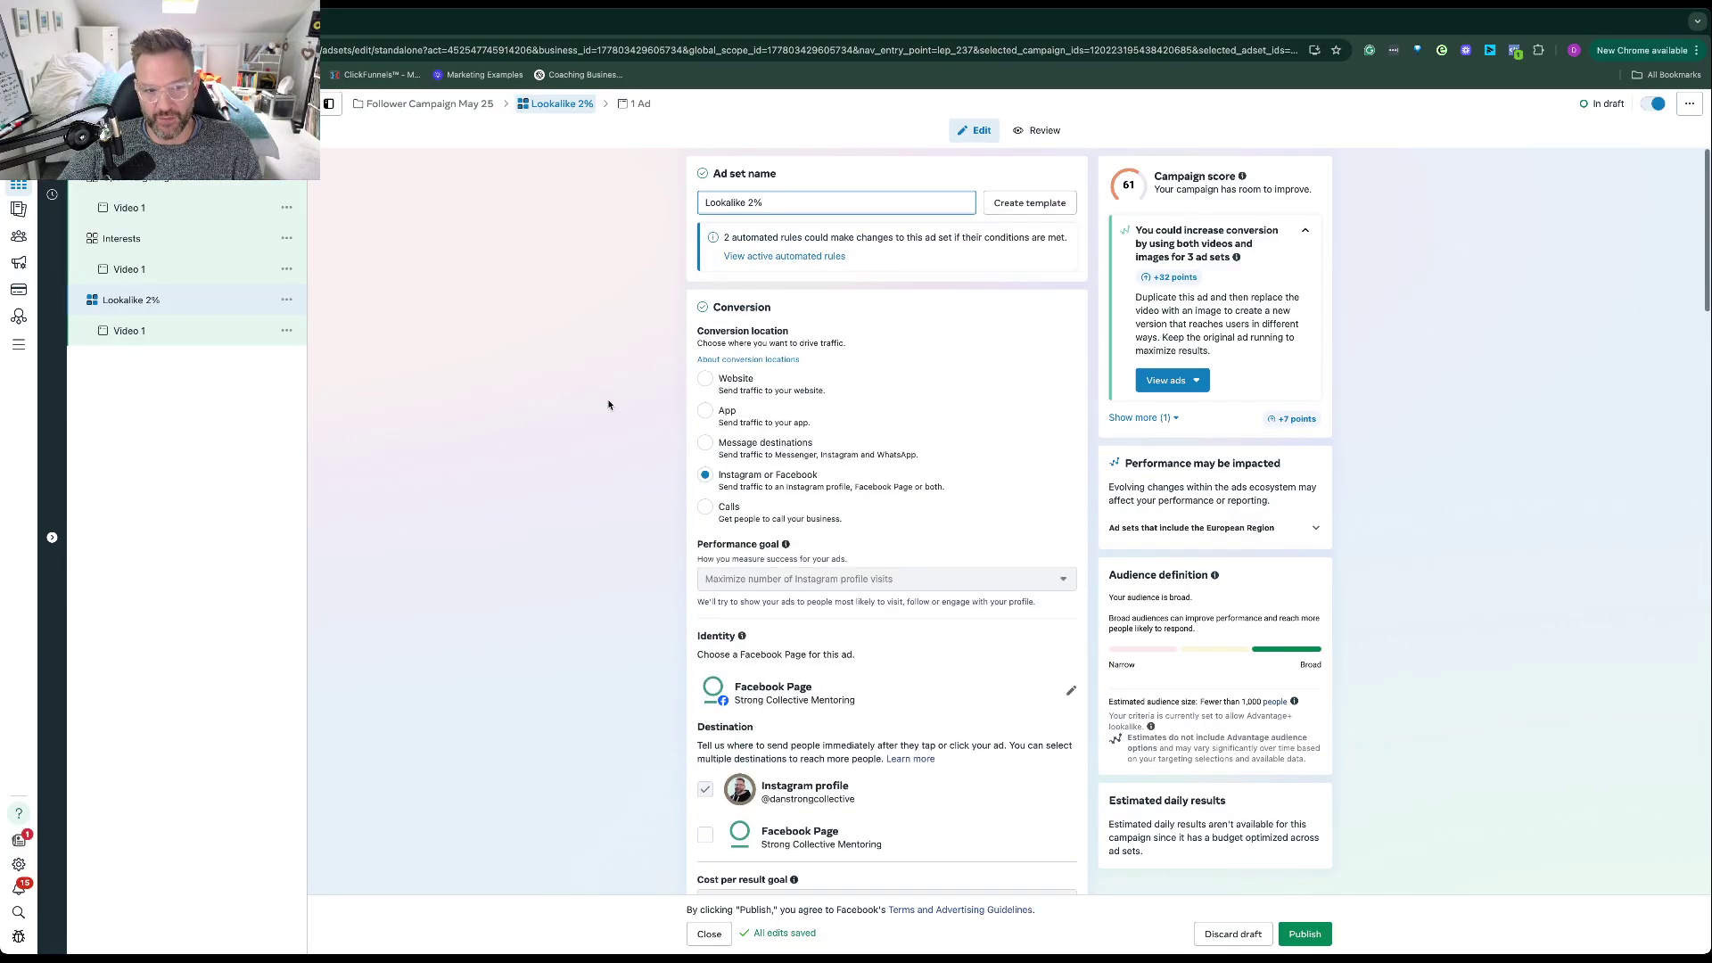